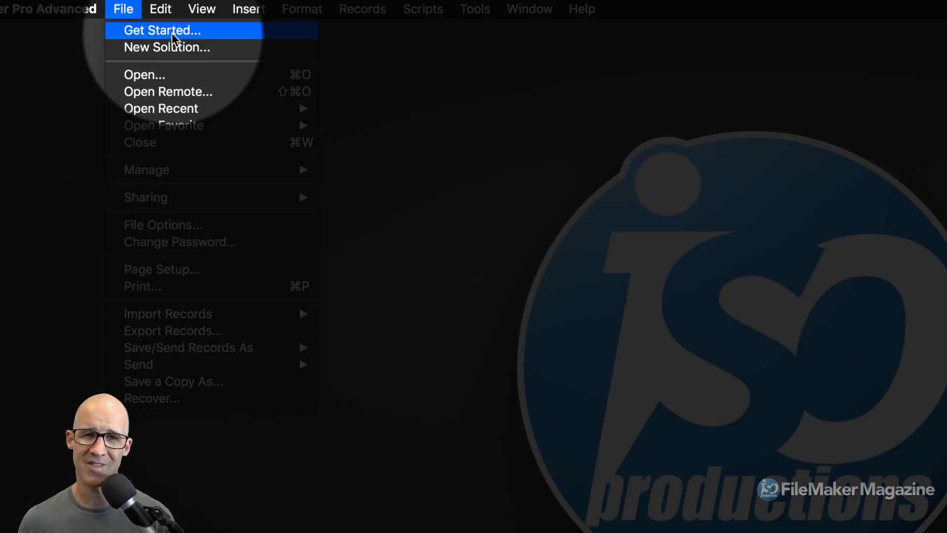
# Browse the Get Started starter solutions, view the advanced solutions list, and close both without creating a file
pyautogui.click(171, 33)
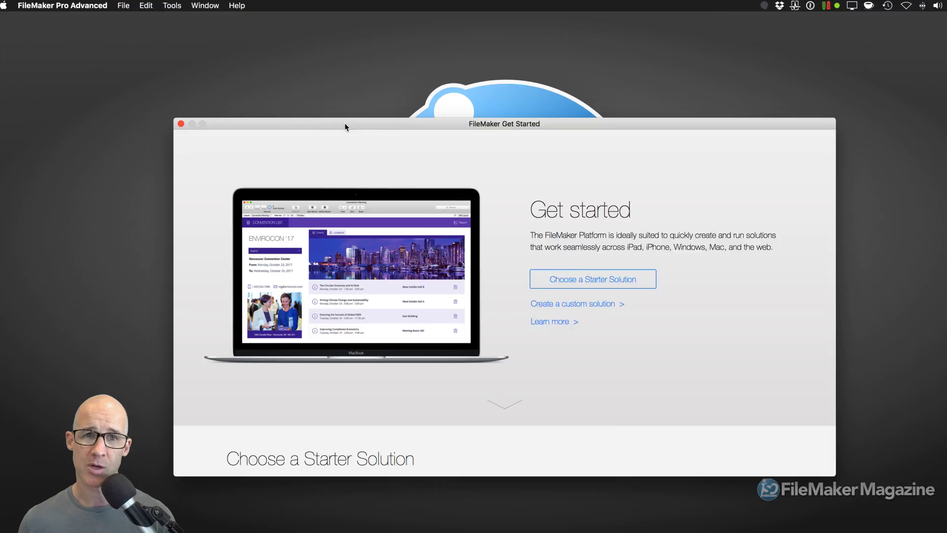
pyautogui.scroll(-5, 340, 375)
pyautogui.scroll(-12, 341, 358)
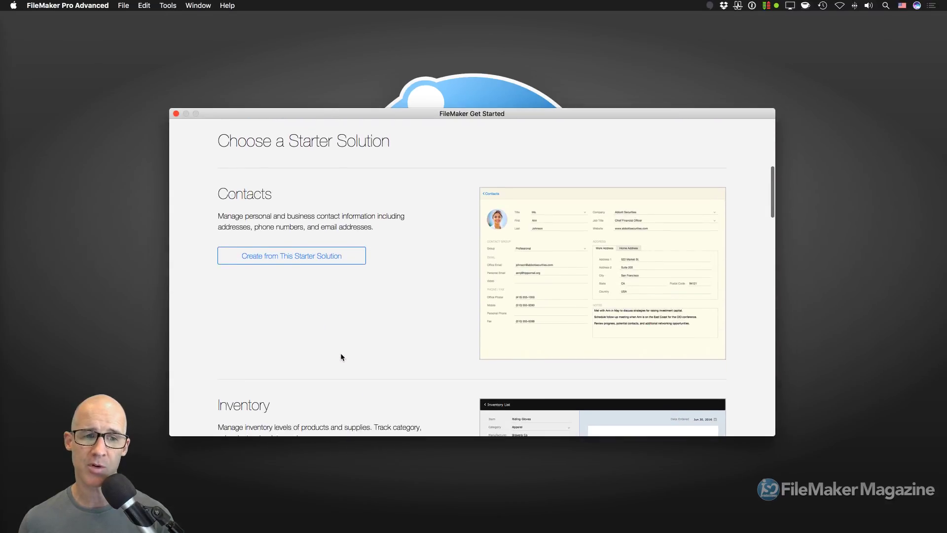
pyautogui.scroll(-7, 341, 356)
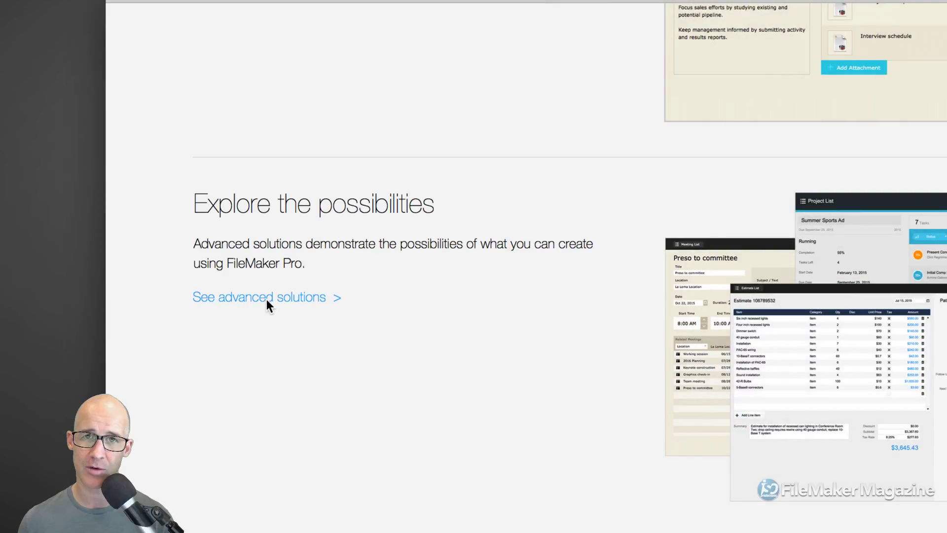
pyautogui.click(267, 299)
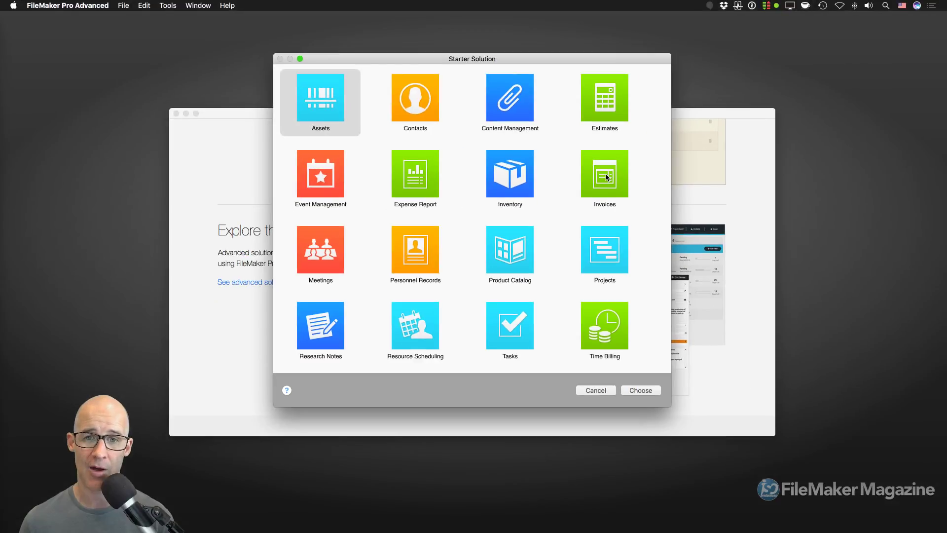
pyautogui.click(596, 390)
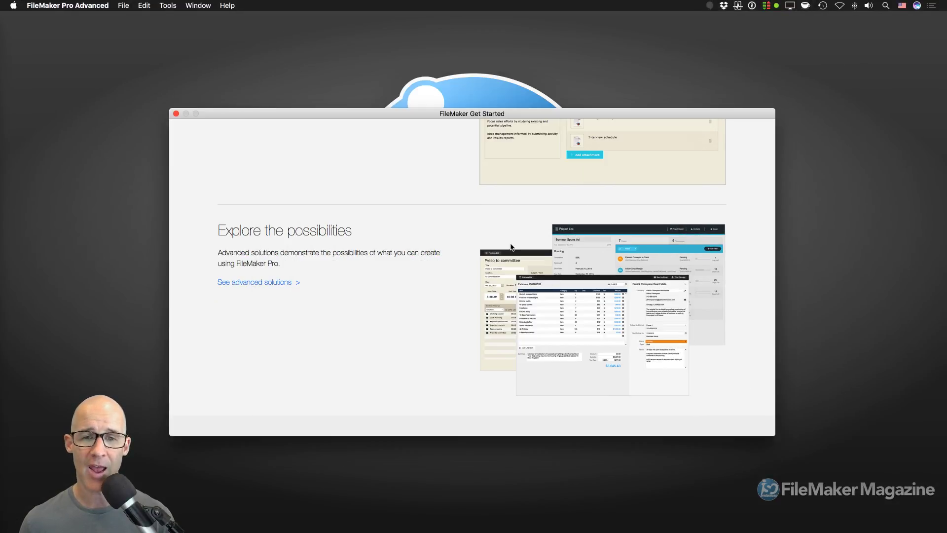
pyautogui.click(176, 113)
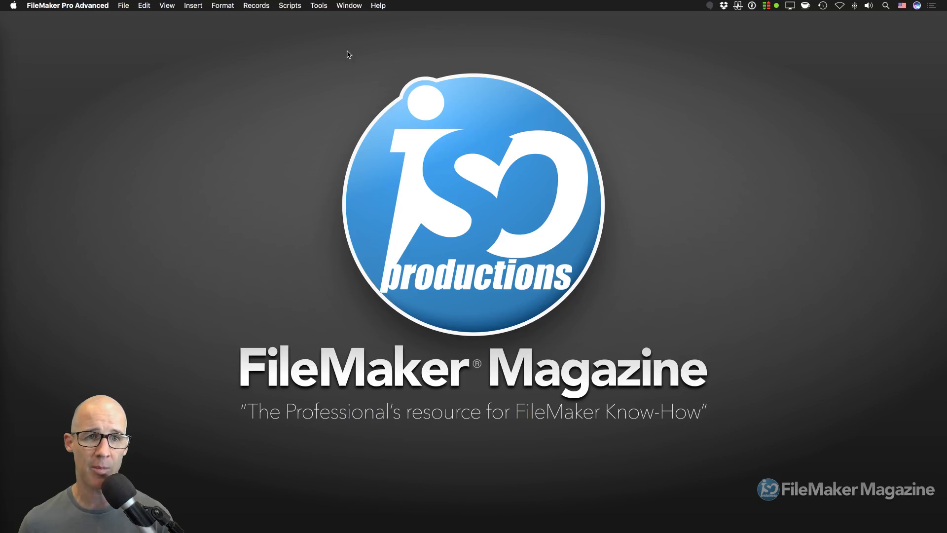
# Show the hidden Invoices Original and Invoices windows, place them apart, and bring Invoices Original to the front
pyautogui.click(352, 4)
pyautogui.moveTo(357, 27)
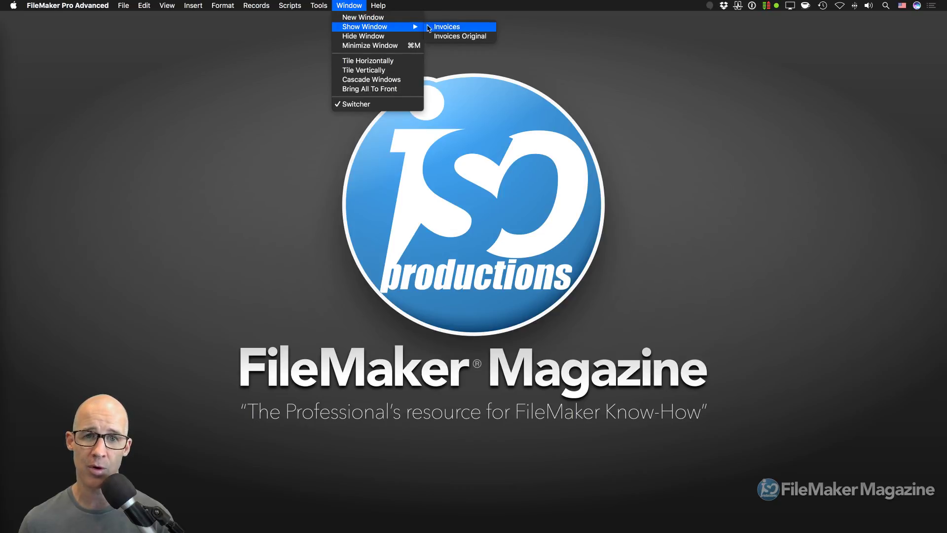
pyautogui.click(455, 36)
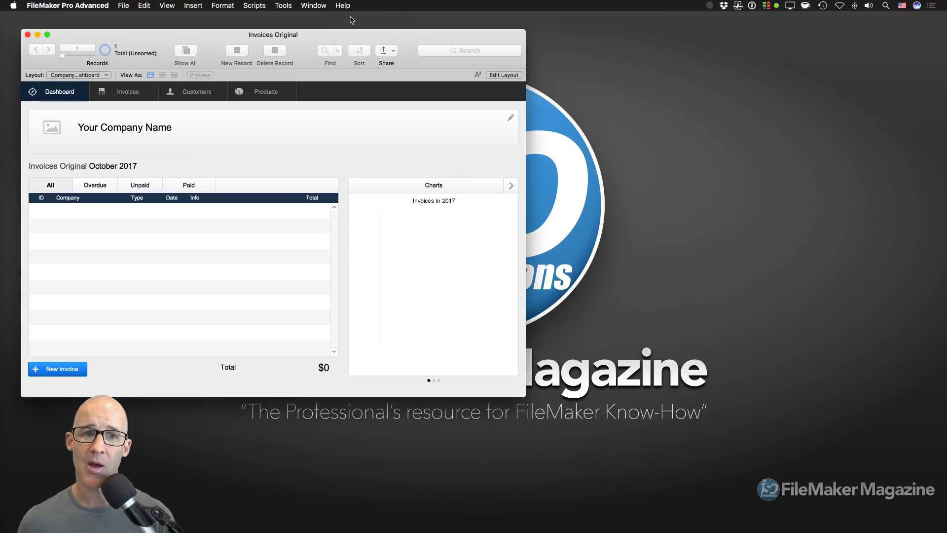
pyautogui.click(317, 5)
pyautogui.moveTo(326, 29)
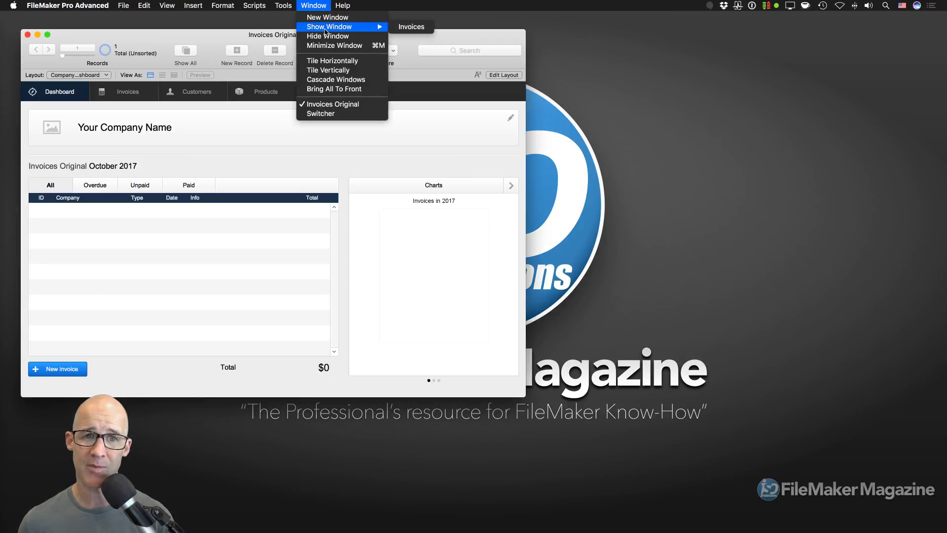
pyautogui.click(415, 28)
pyautogui.moveTo(527, 32); pyautogui.dragTo(540, 85)
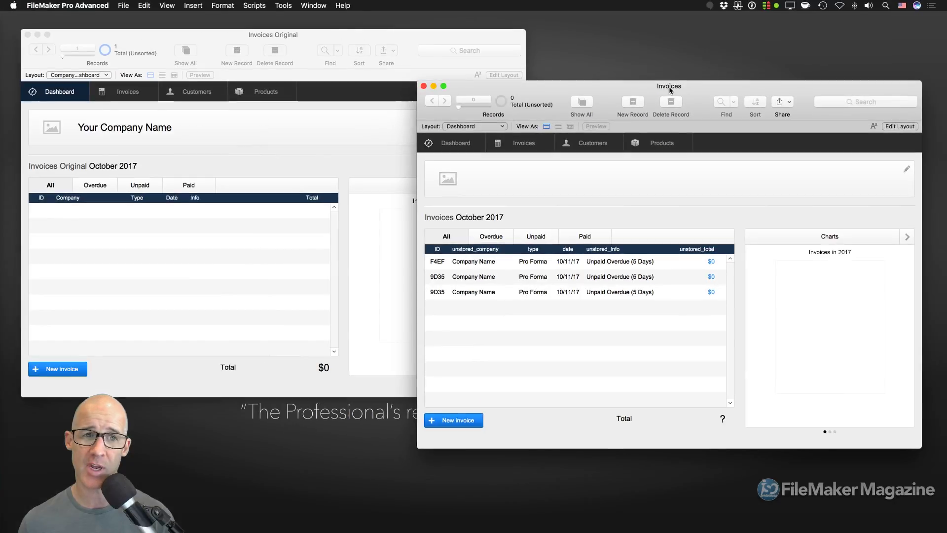
pyautogui.click(266, 35)
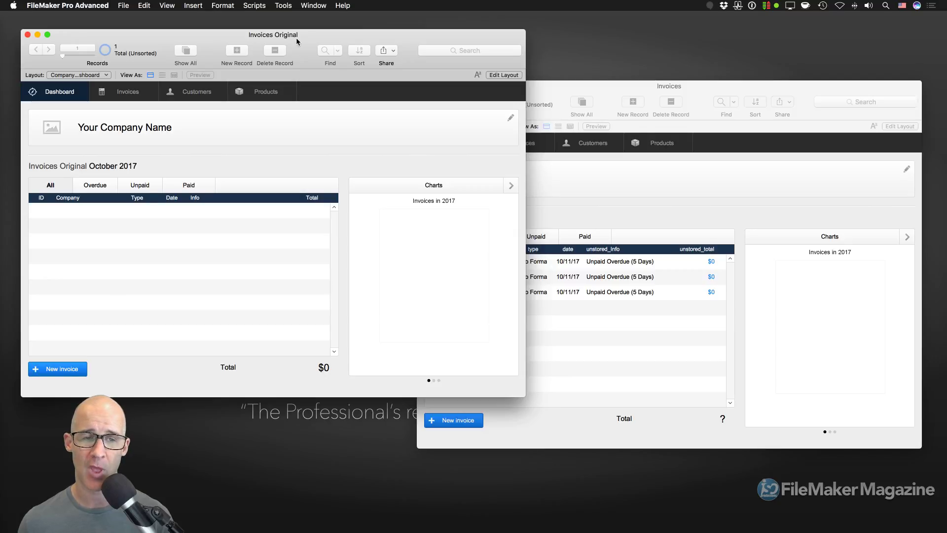
# Open Manage Database for Invoices Original and inspect the Invoice Data and Invoices occurrences in the relationships graph
pyautogui.press('super+shift+d')
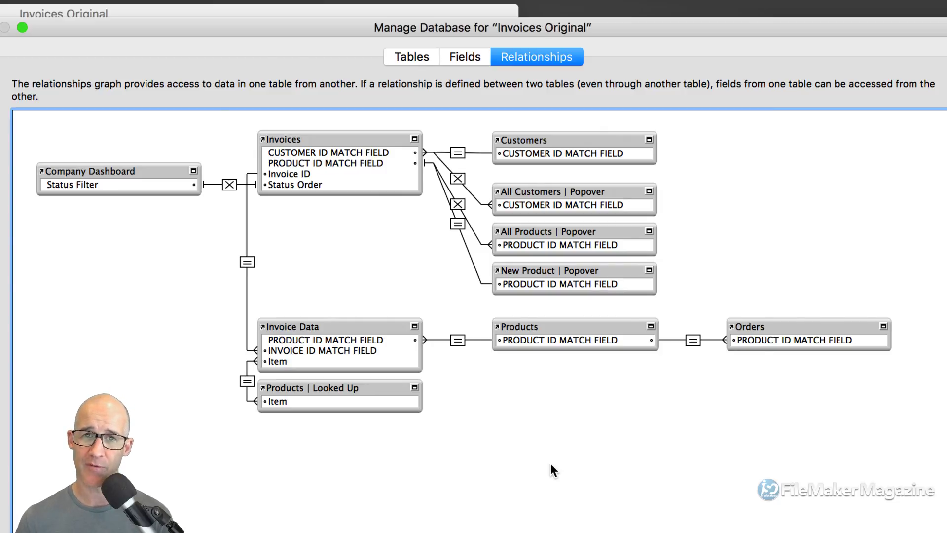
pyautogui.click(344, 327)
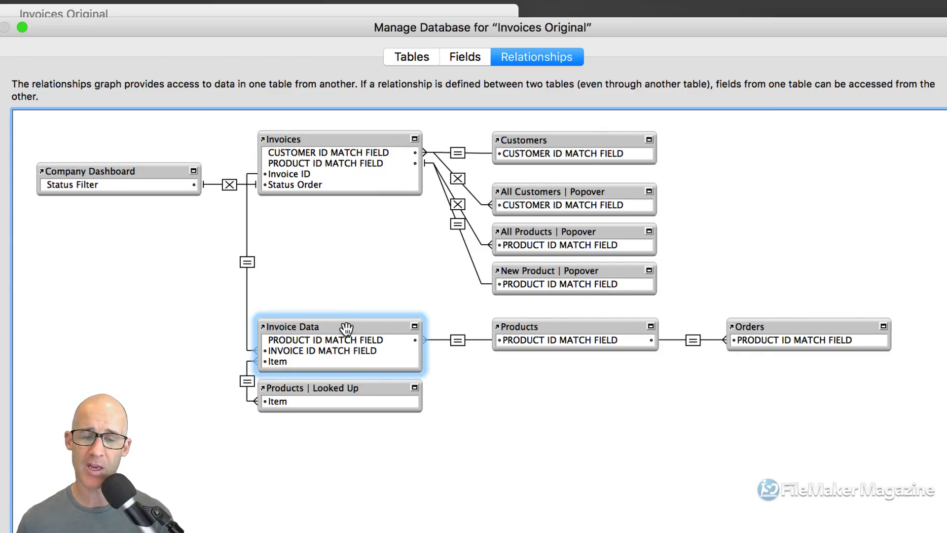
pyautogui.click(373, 142)
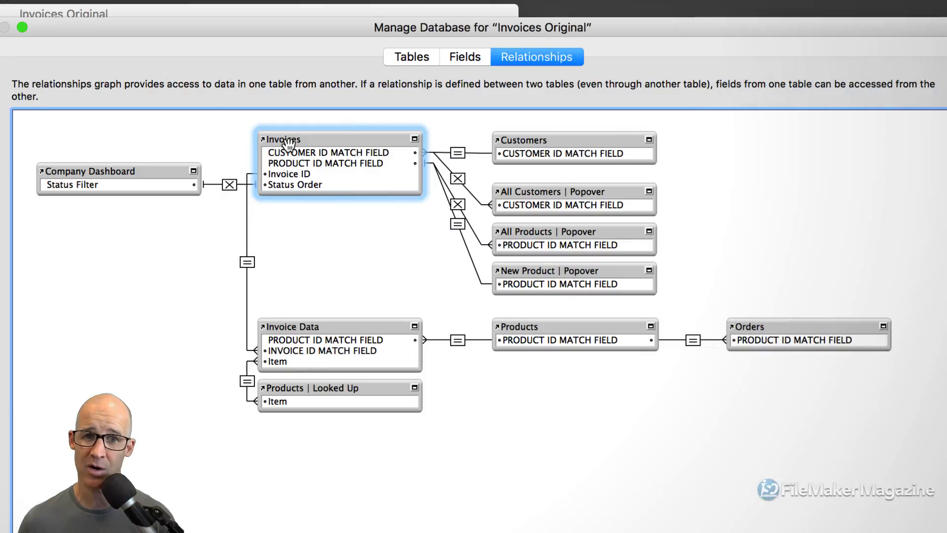
# Review the list of tables defined in the file, from Company Dashboard through Orders, and their occurrences in the graph
pyautogui.click(412, 58)
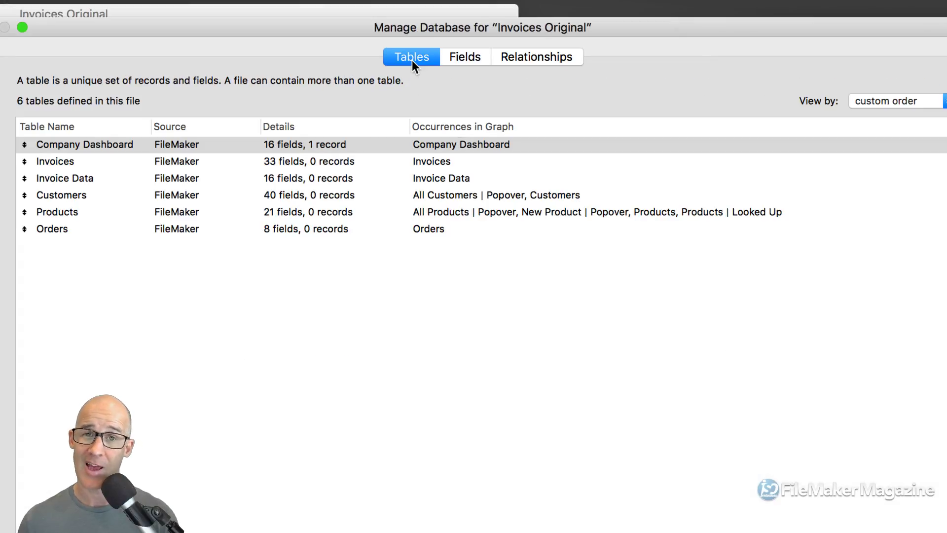
pyautogui.click(50, 160)
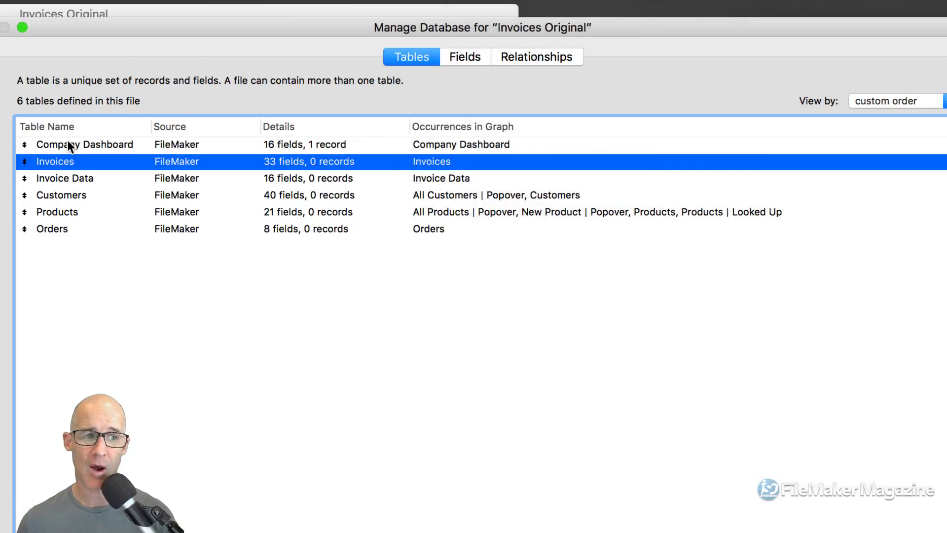
pyautogui.click(69, 146)
pyautogui.keyDown('shift'); pyautogui.click(67, 223); pyautogui.keyUp('shift')
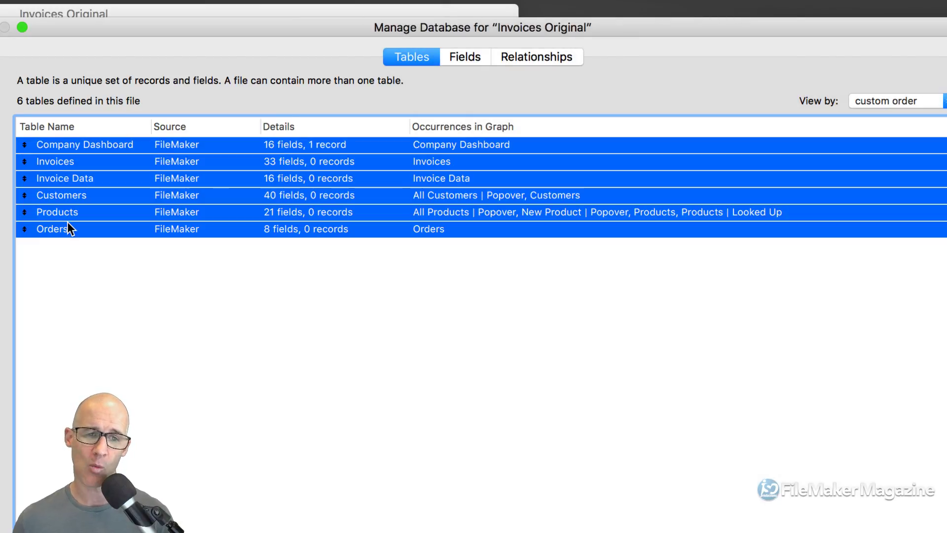
pyautogui.click(129, 258)
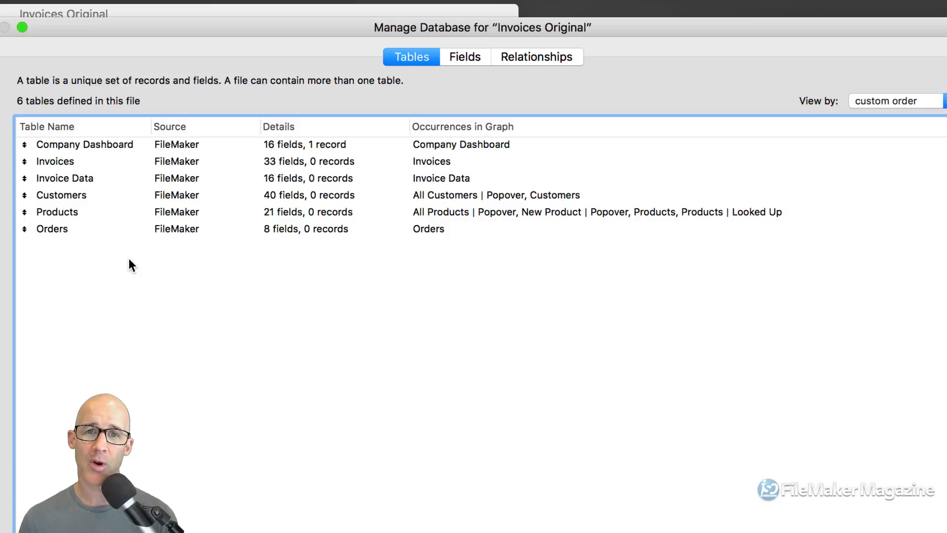
pyautogui.click(86, 168)
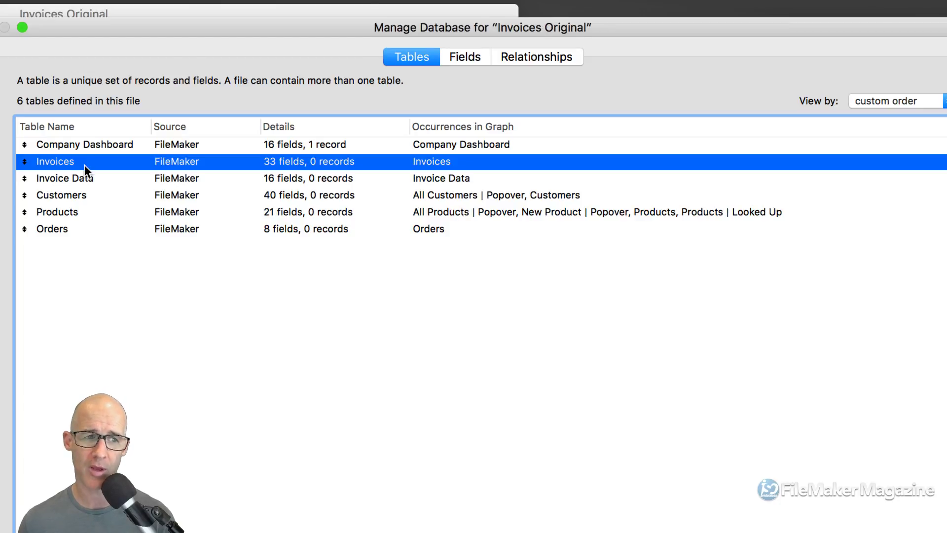
# Duplicate the Invoices table occurrence in the relationships graph, placing the copy just below the original
pyautogui.click(525, 59)
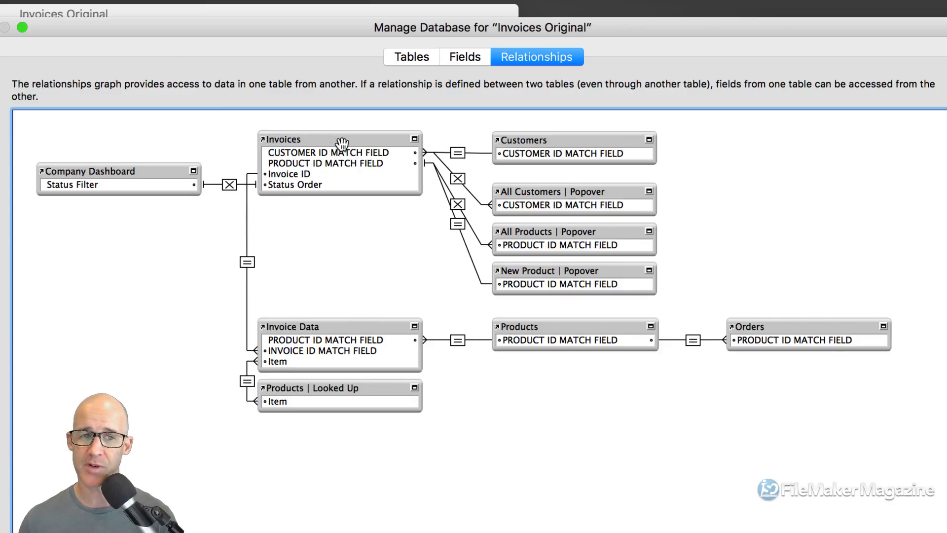
pyautogui.moveTo(337, 141); pyautogui.dragTo(352, 229)
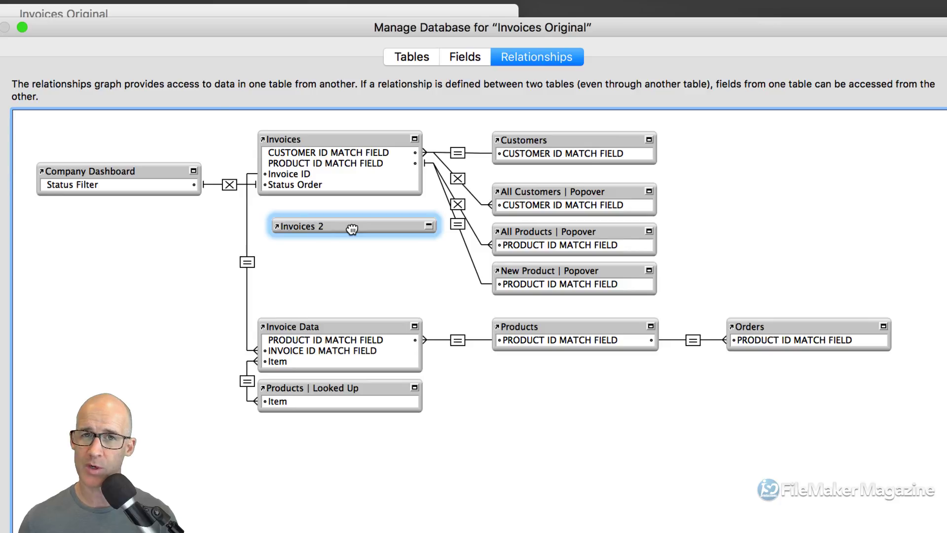
pyautogui.click(334, 141)
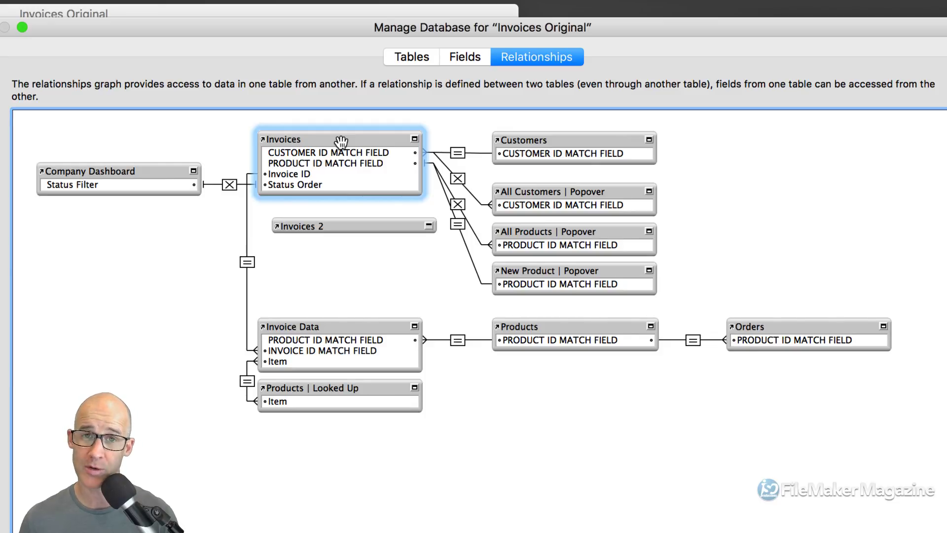
# Rename the duplicated Invoices table occurrence to "Whatever we want", keeping Invoices as its source table
pyautogui.doubleClick(348, 225)
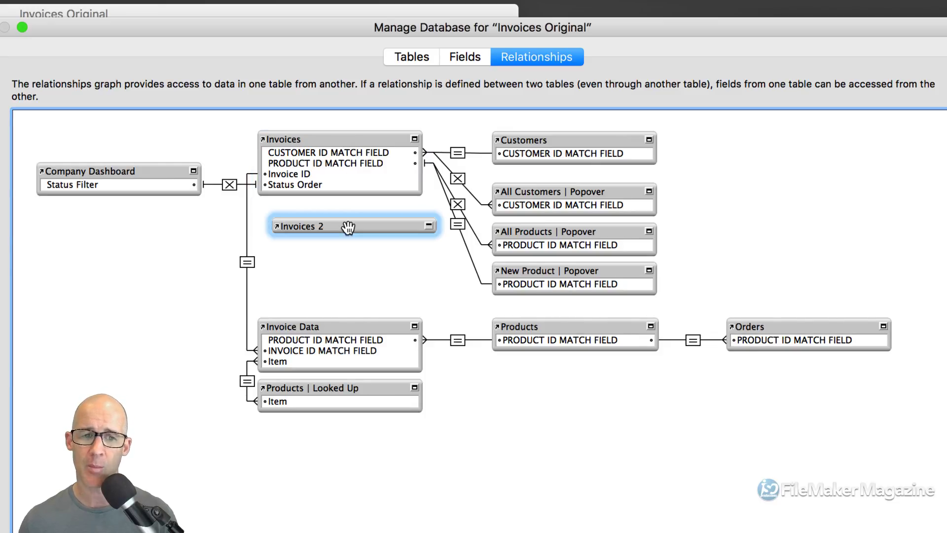
pyautogui.moveTo(481, 134); pyautogui.dragTo(577, 54)
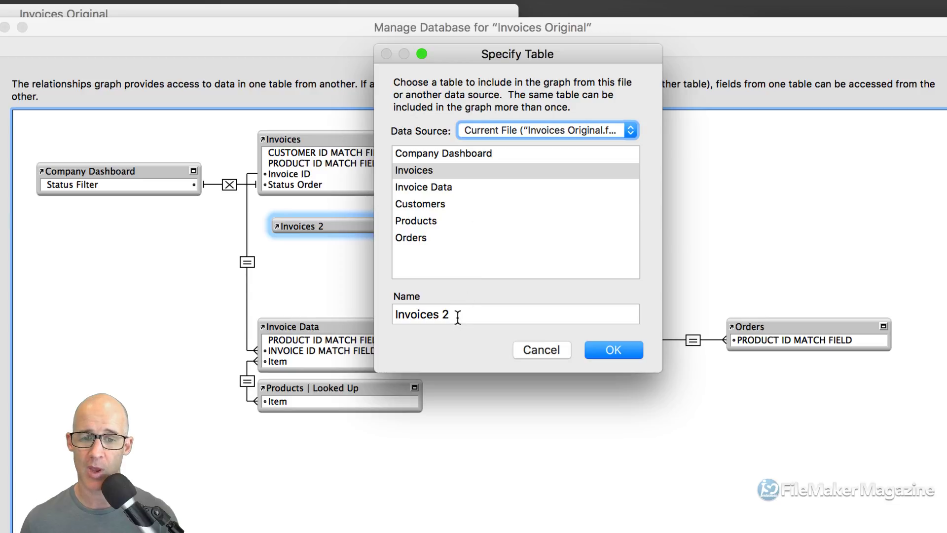
pyautogui.moveTo(456, 315); pyautogui.dragTo(383, 295)
pyautogui.write('Wh')
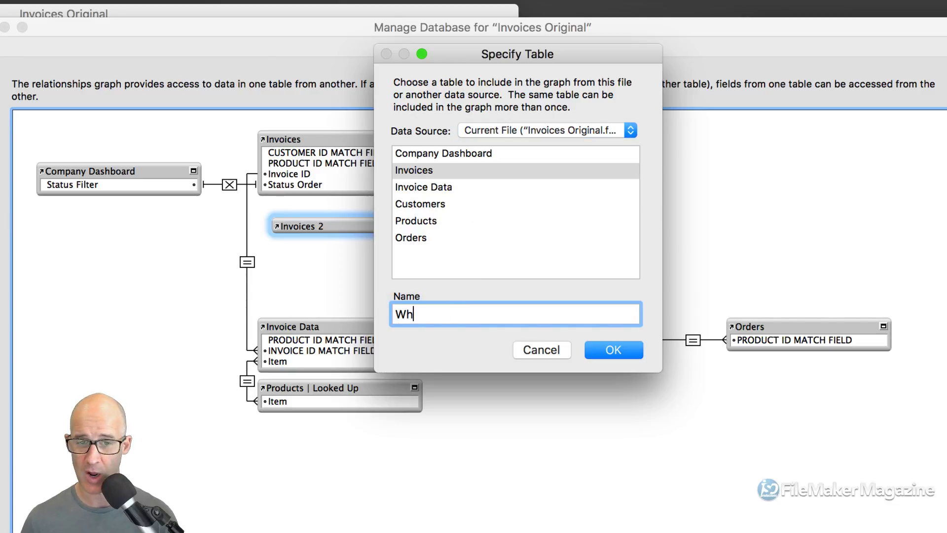
pyautogui.write('atever we want')
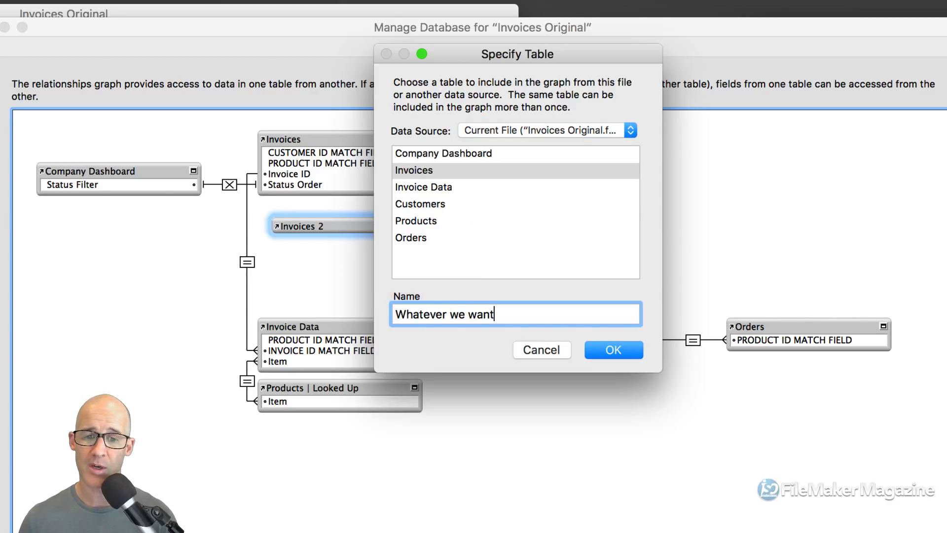
pyautogui.click(624, 350)
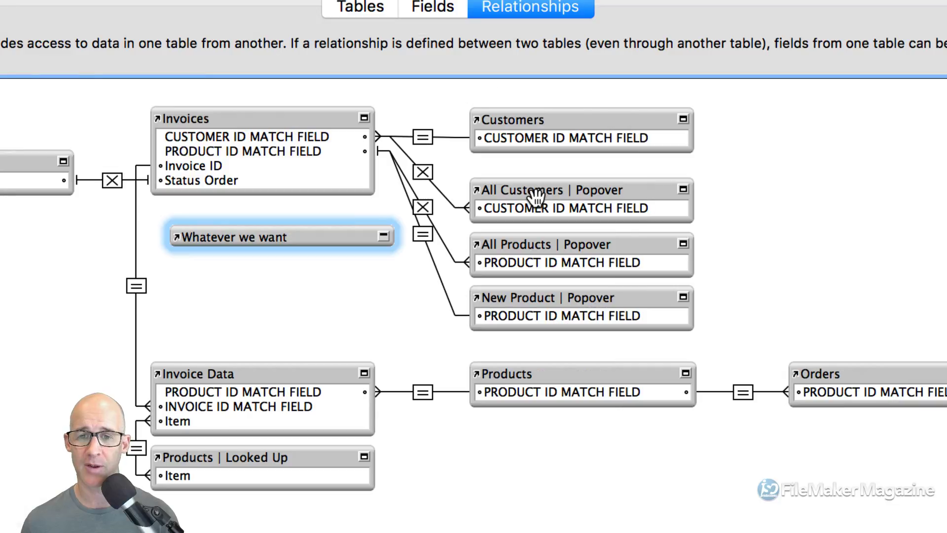
# Check which source table the "All Customers | Popover" occurrence uses, leave it unaltered, and select the "Whatever we want" occurrence
pyautogui.doubleClick(541, 193)
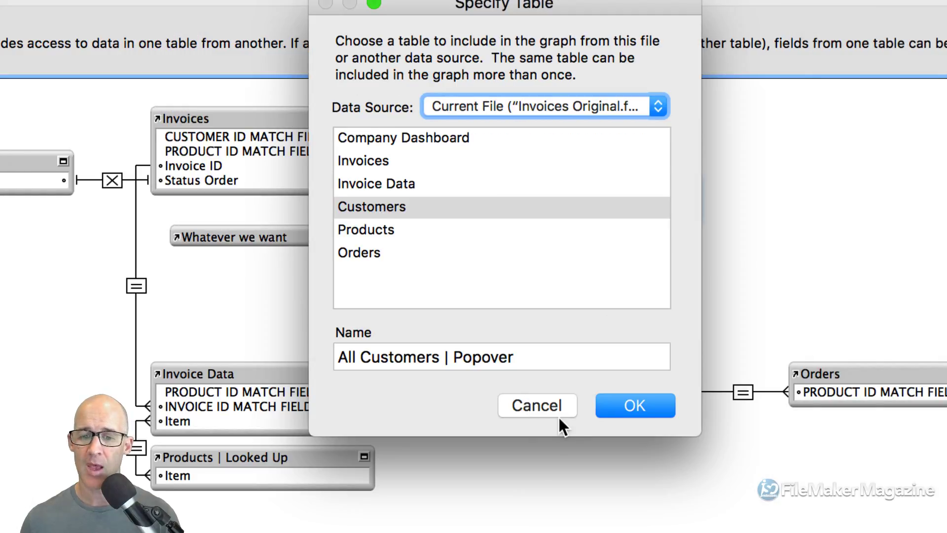
pyautogui.click(558, 414)
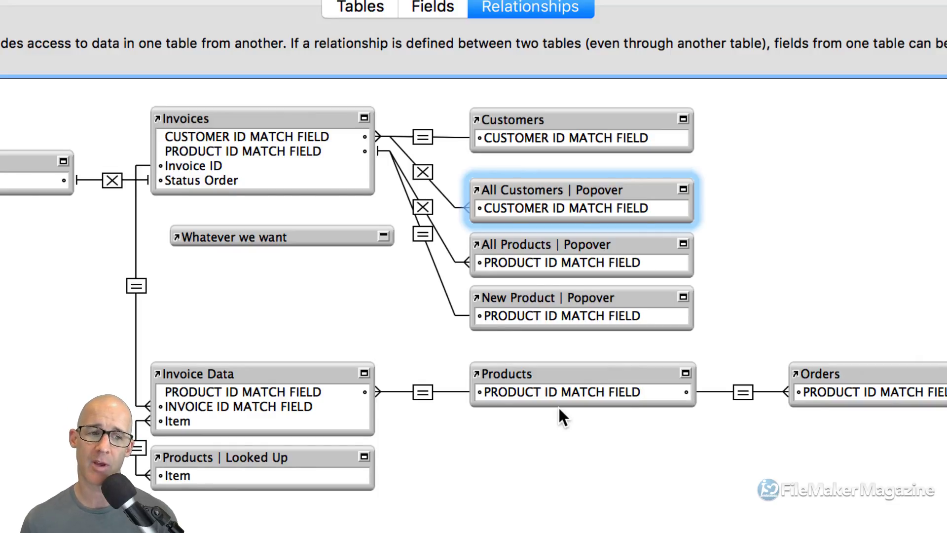
pyautogui.click(309, 240)
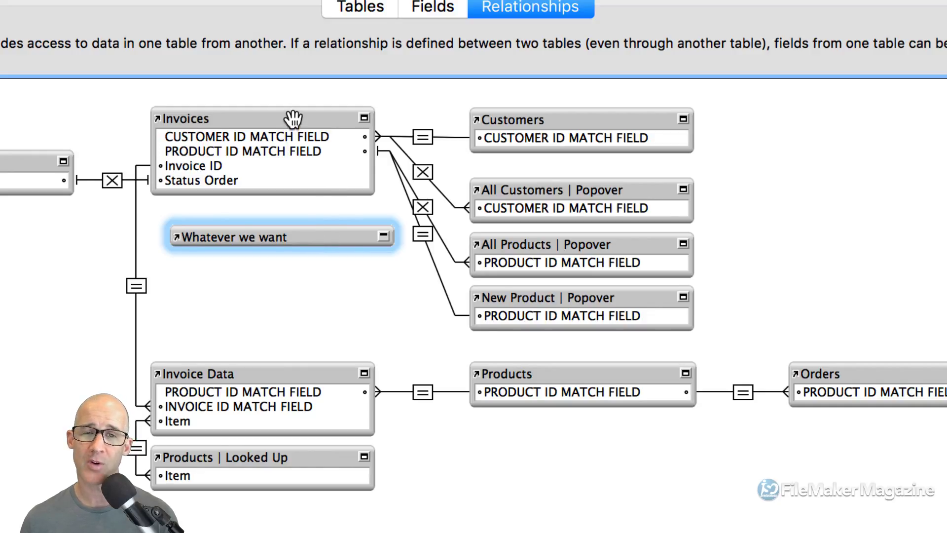
# Open the Customers table occurrence for editing and draft the name "Customers Connected to Invoices"
pyautogui.doubleClick(519, 124)
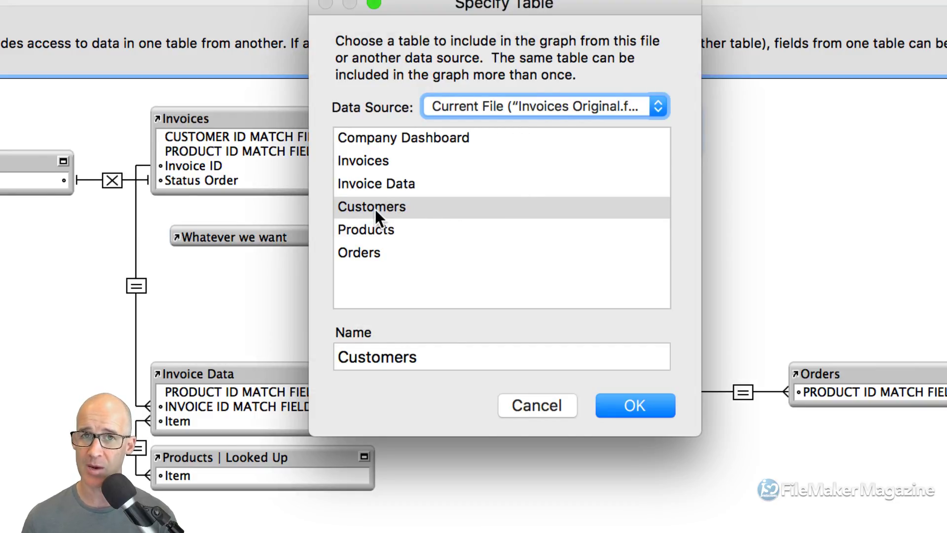
pyautogui.click(453, 357)
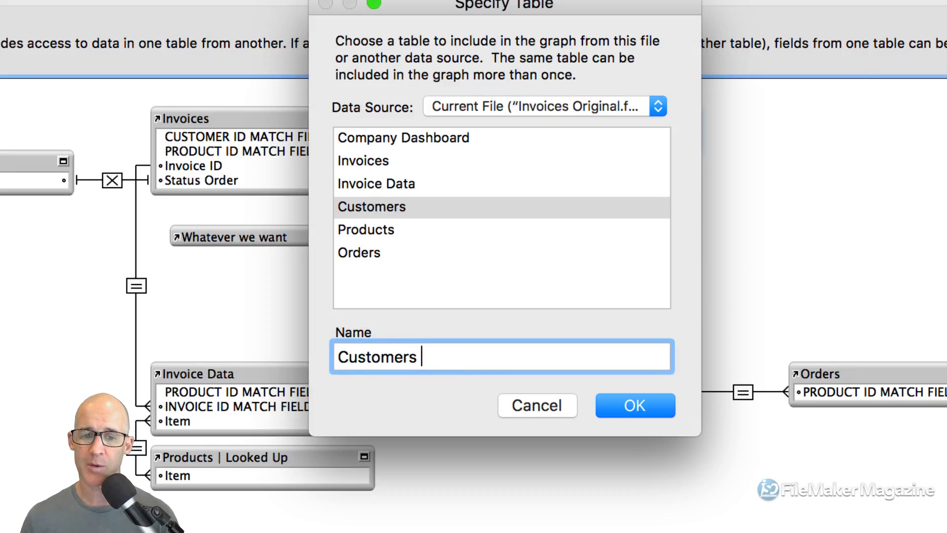
pyautogui.write('Connected ')
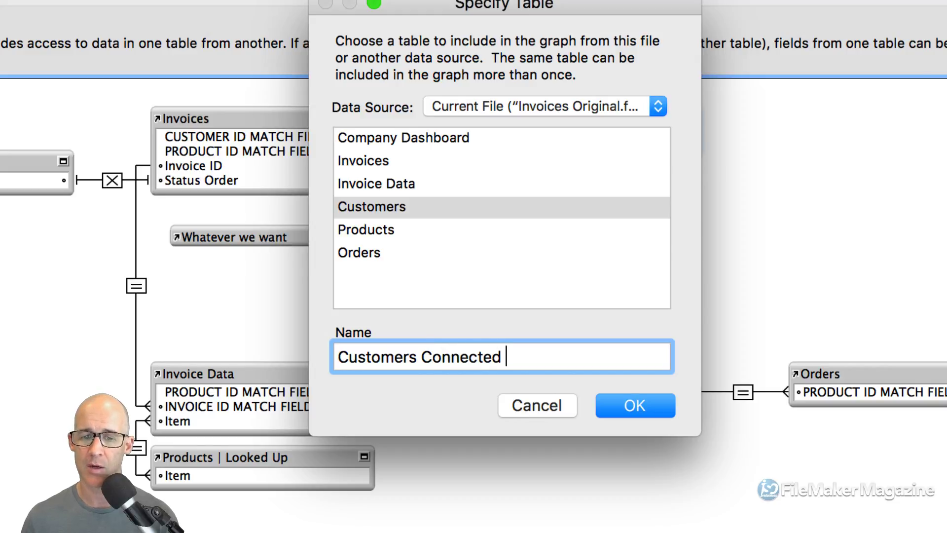
pyautogui.write('to Invoices')
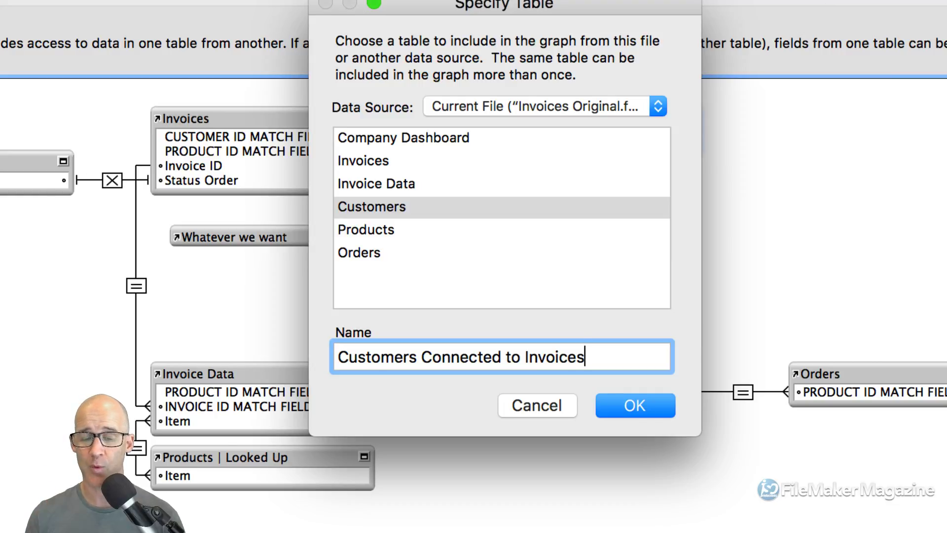
# Append "::fieldname" to the drafted occurrence name to illustrate how a field reference reads
pyautogui.moveTo(585, 358); pyautogui.dragTo(421, 358)
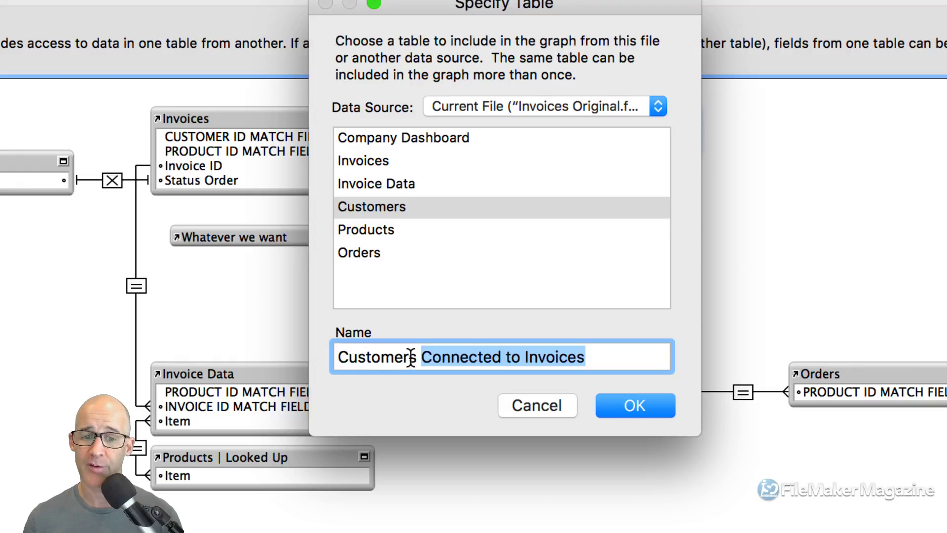
pyautogui.click(408, 358)
pyautogui.click(587, 357)
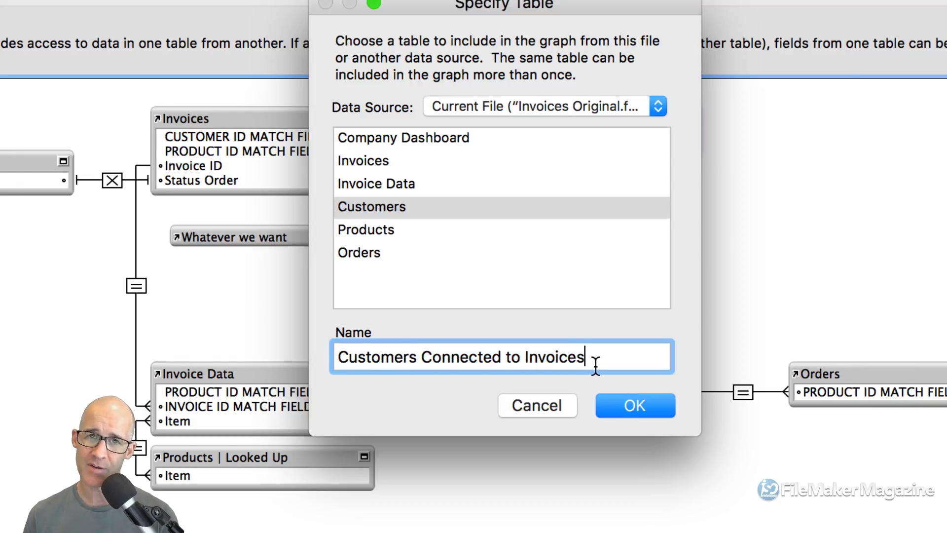
pyautogui.write('::')
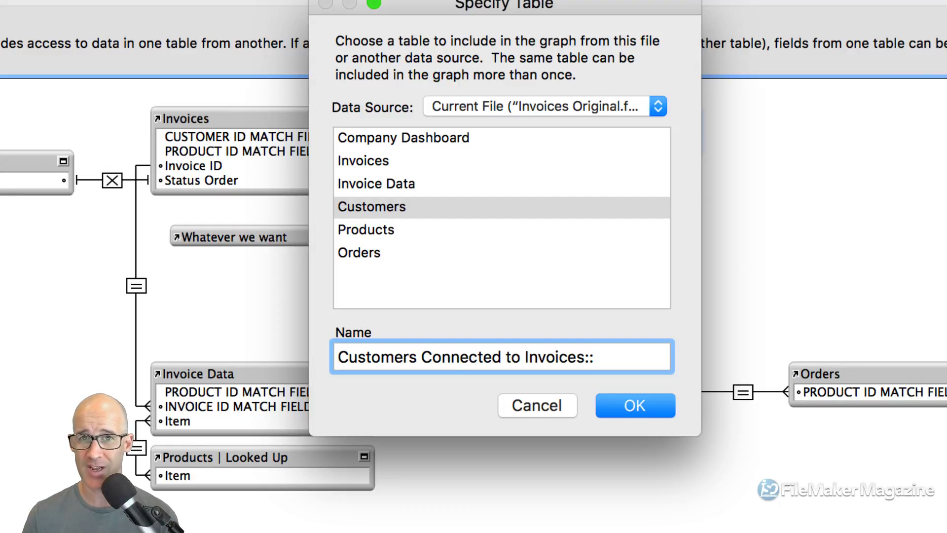
pyautogui.write('fieldname')
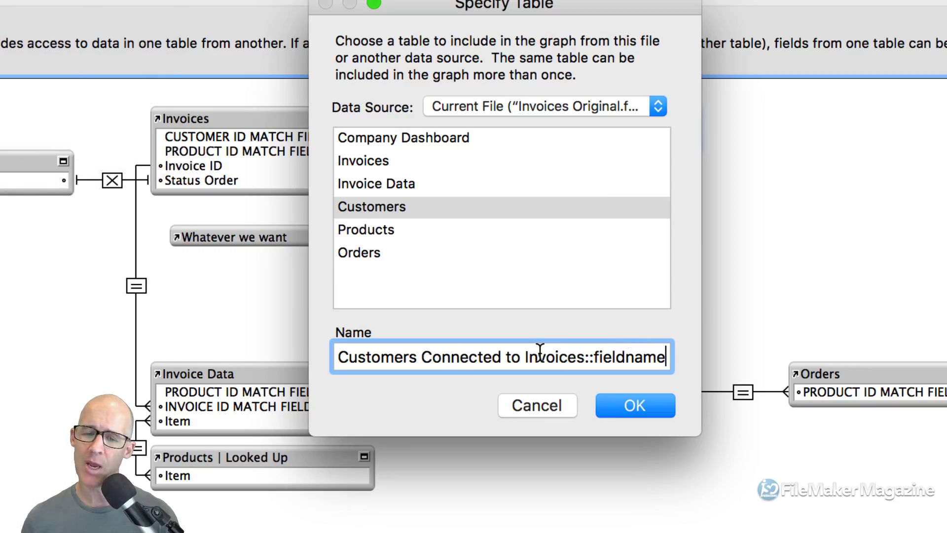
# Replace the part of the drafted name before "::fieldname" with "List of Invoices | Customer"
pyautogui.moveTo(585, 356); pyautogui.dragTo(338, 354)
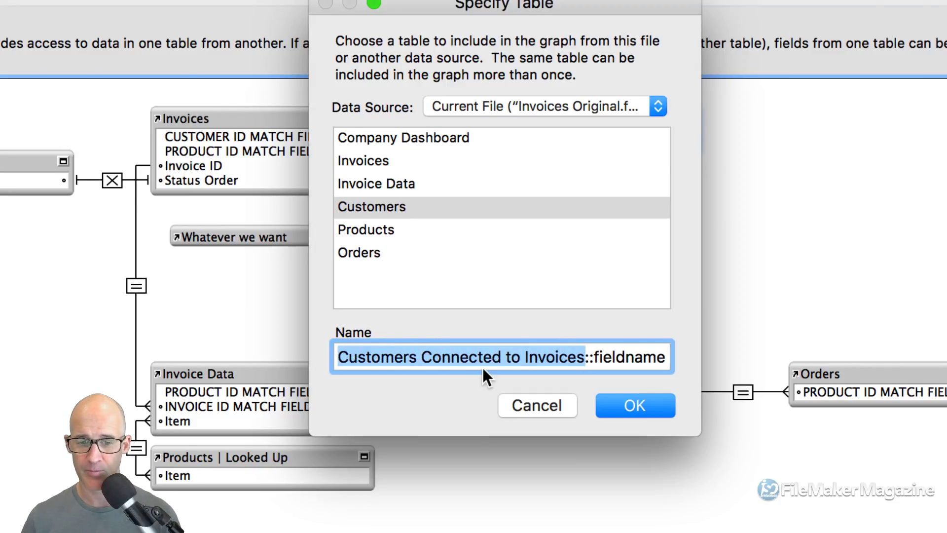
pyautogui.write('List of Invoices')
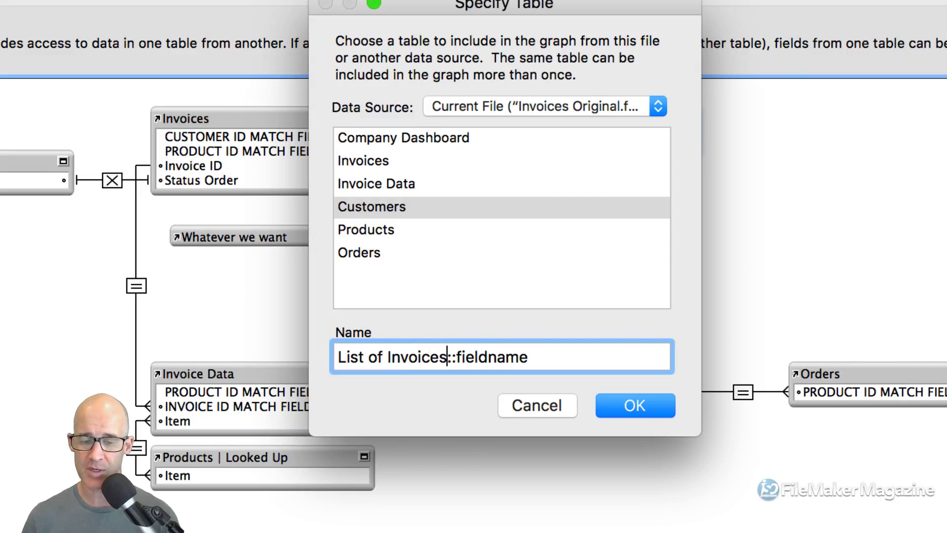
pyautogui.write(' Customer')
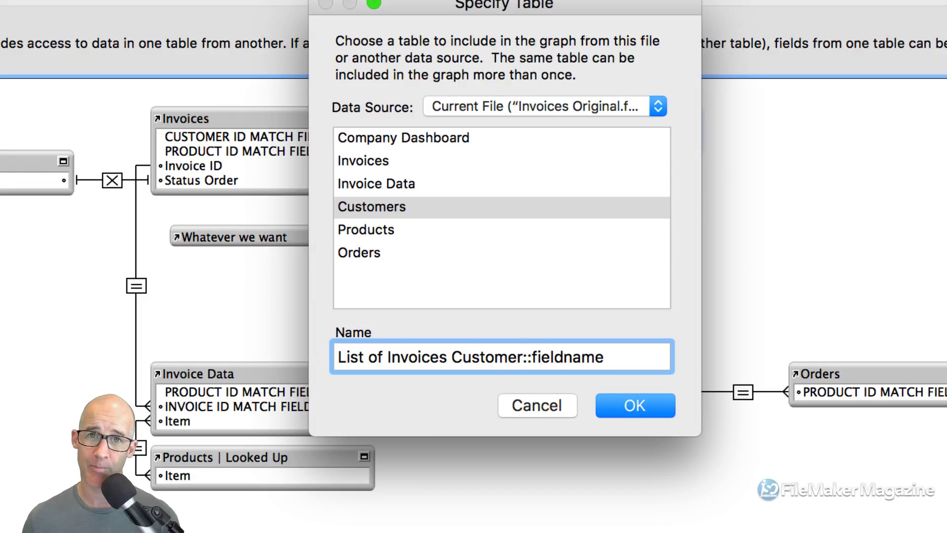
pyautogui.click(453, 359)
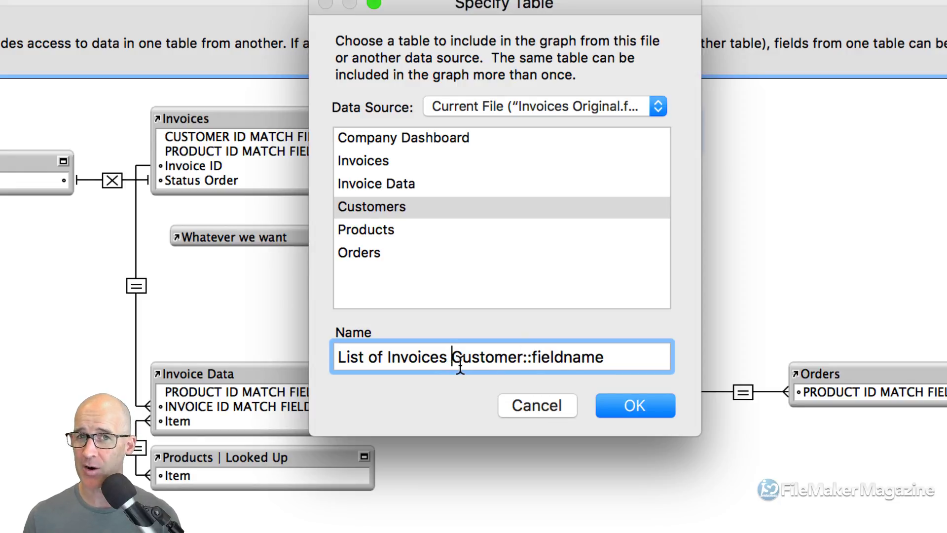
pyautogui.write('|')
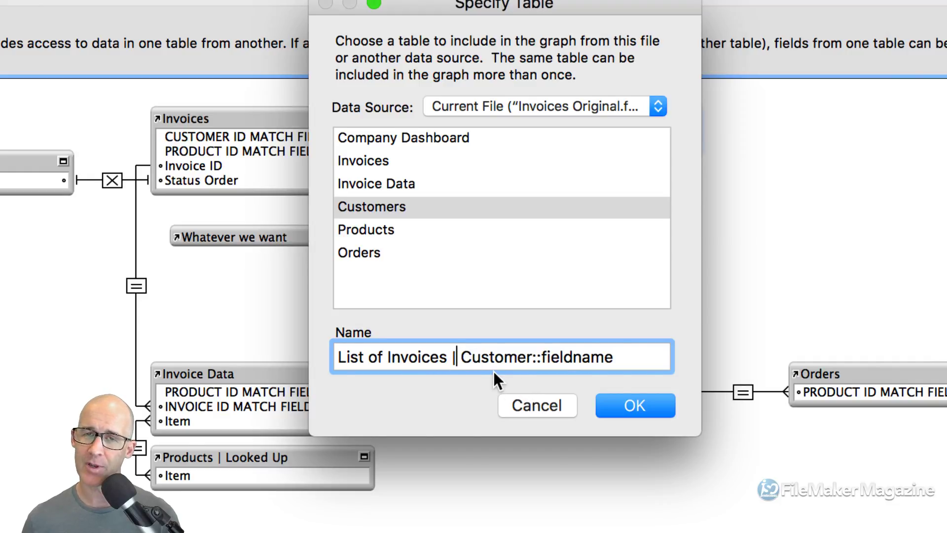
# Replace the pipe separator in the drafted name with "«" and then with "»"
pyautogui.press('BackSpace')
pyautogui.press('BackSpace')
pyautogui.write('«')
pyautogui.press('Left')
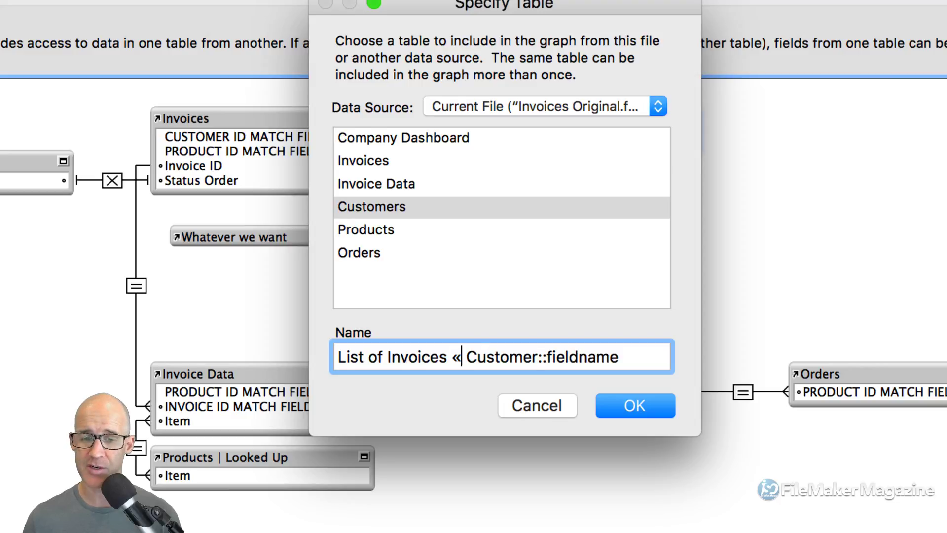
pyautogui.press('BackSpace')
pyautogui.write('»')
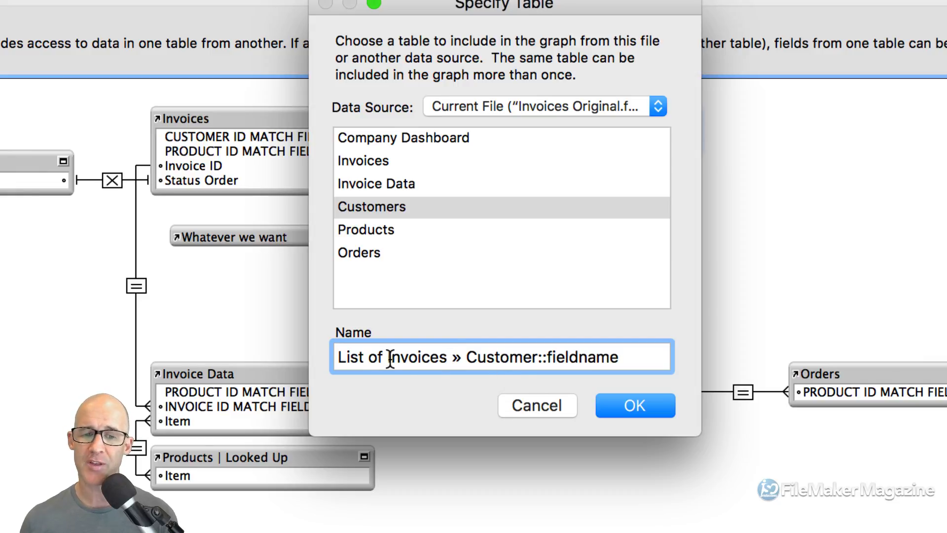
# Highlight the "List of Invoices" and "Customer" parts of the drafted name, and make the latter plural as "Customers"
pyautogui.doubleClick(354, 357)
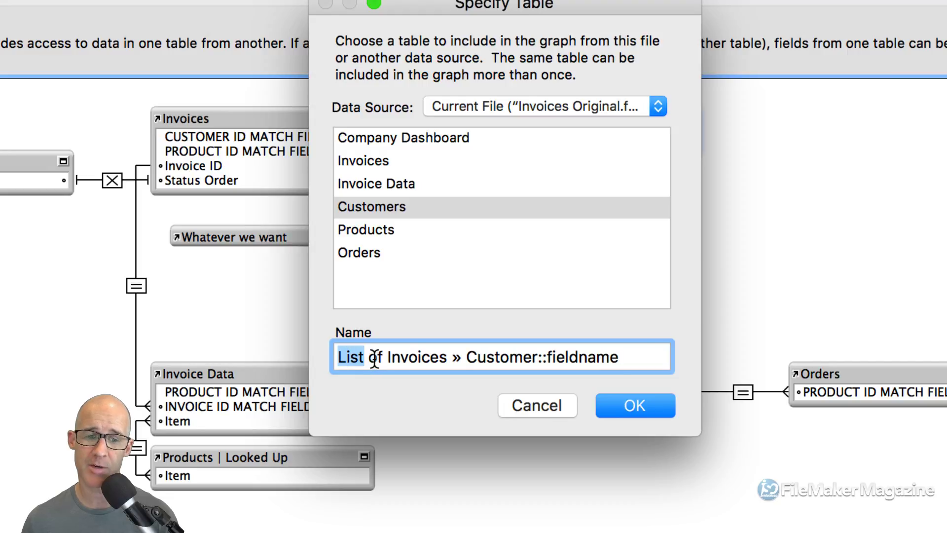
pyautogui.doubleClick(399, 358)
pyautogui.moveTo(391, 358); pyautogui.dragTo(350, 356)
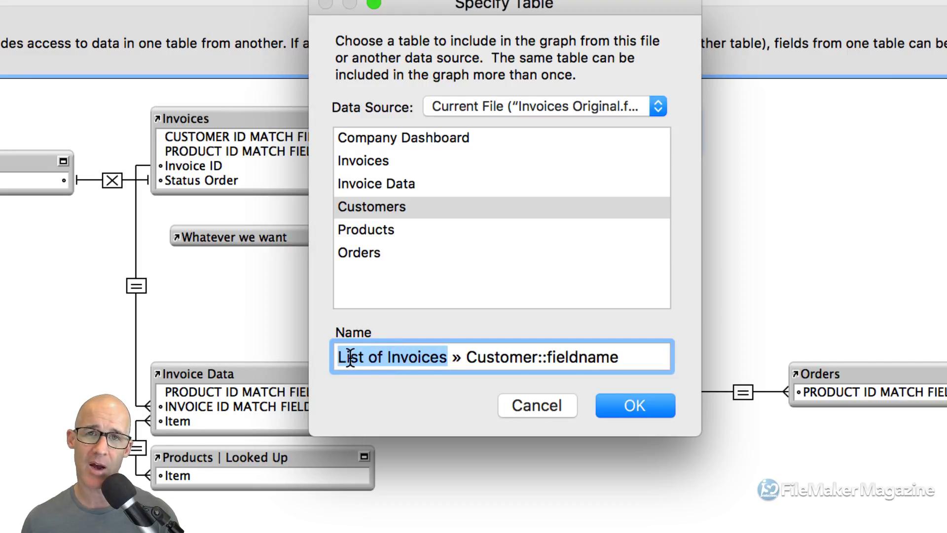
pyautogui.doubleClick(510, 360)
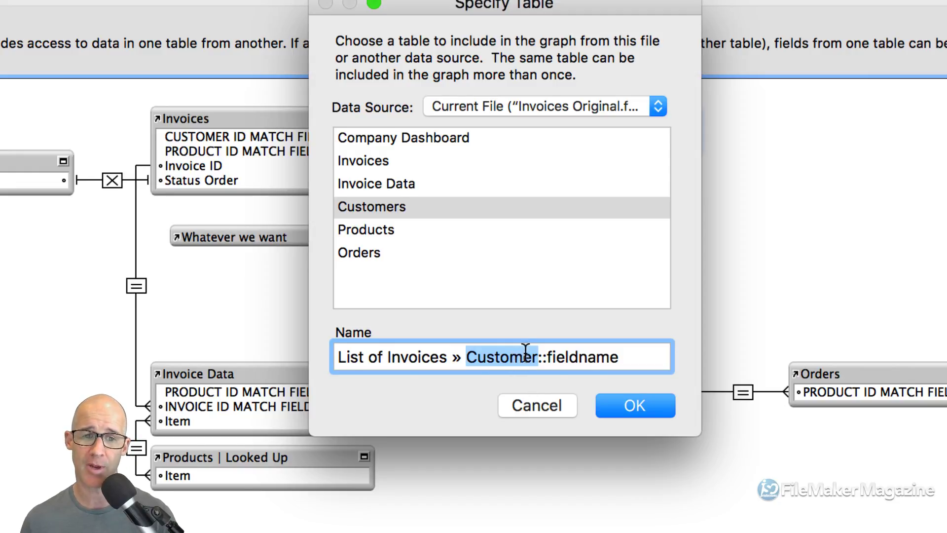
pyautogui.click(540, 360)
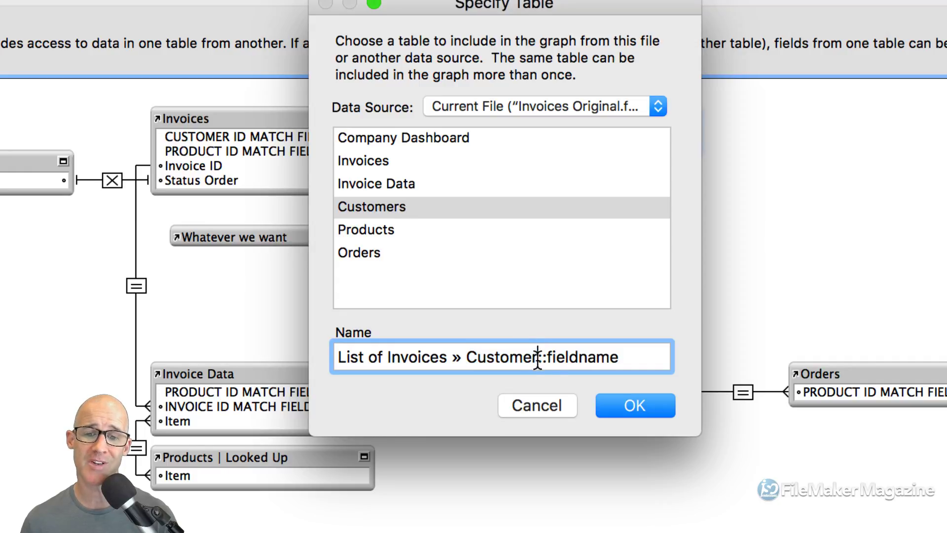
pyautogui.write('s')
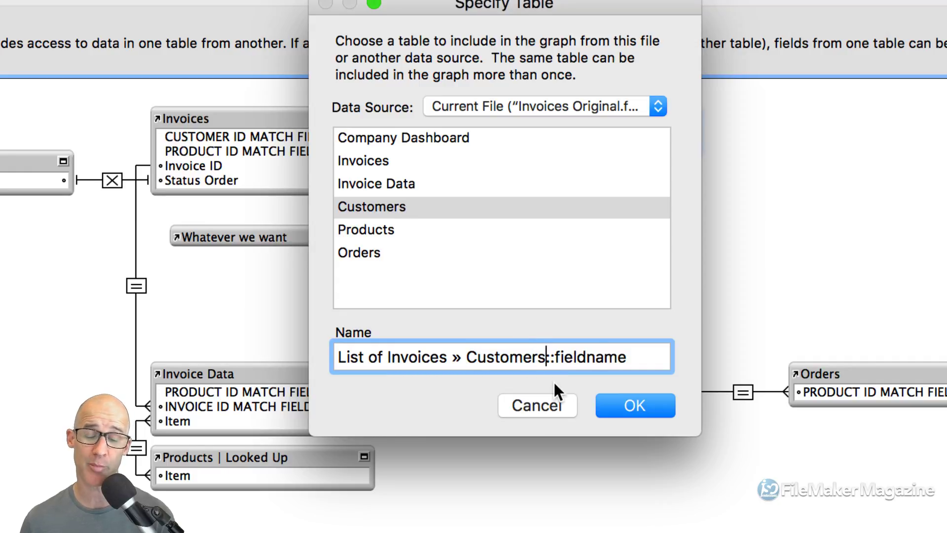
# Highlight the "Customers::fieldname" and "List of Invoices" parts of the drafted name, and discard the changes to the occurrence
pyautogui.doubleClick(507, 357)
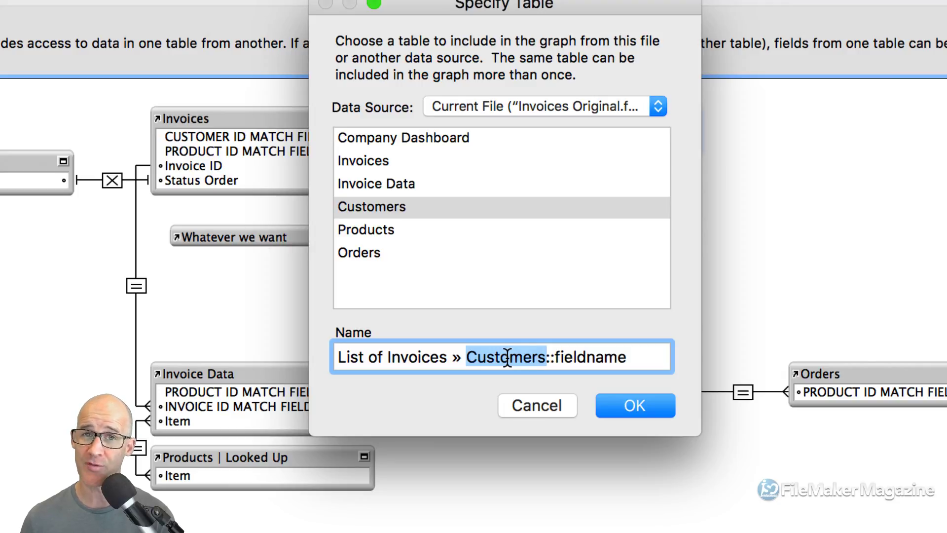
pyautogui.click(498, 357)
pyautogui.moveTo(466, 357); pyautogui.dragTo(623, 358)
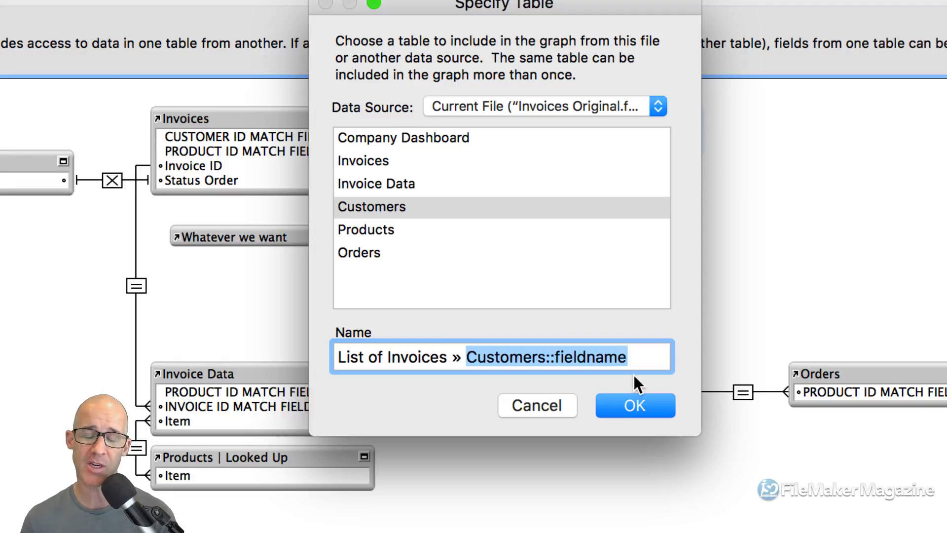
pyautogui.doubleClick(409, 357)
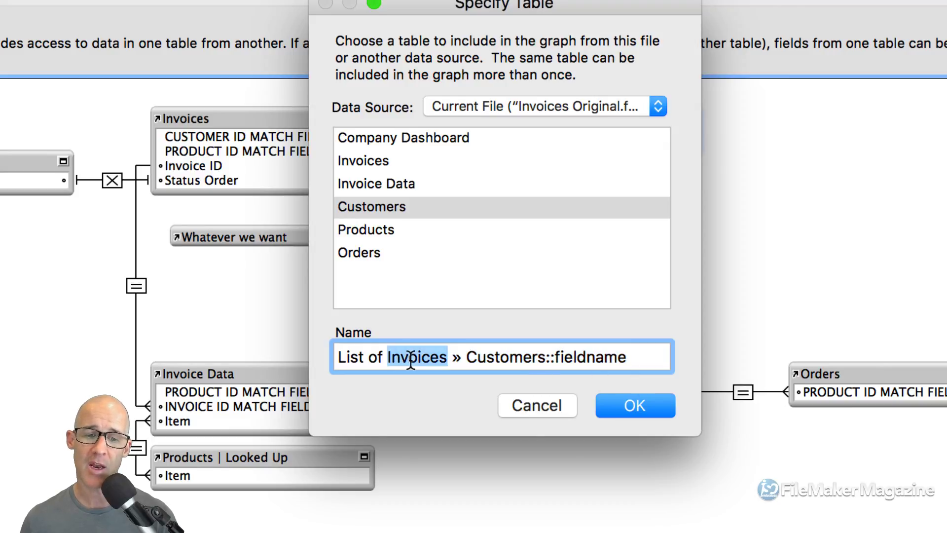
pyautogui.moveTo(409, 357); pyautogui.dragTo(356, 357)
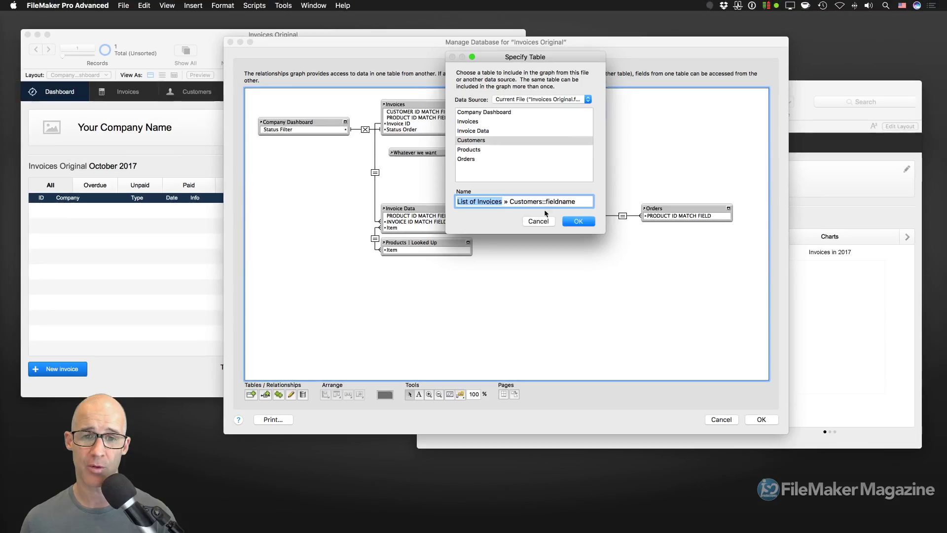
pyautogui.click(537, 405)
# Delete the "Whatever we want" table occurrence from the relationships graph
pyautogui.click(444, 153)
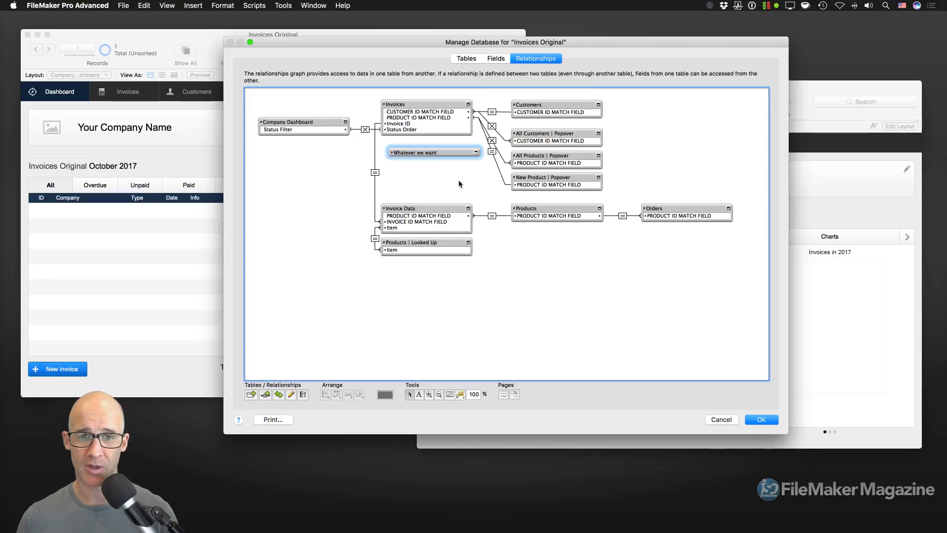
pyautogui.press('Delete')
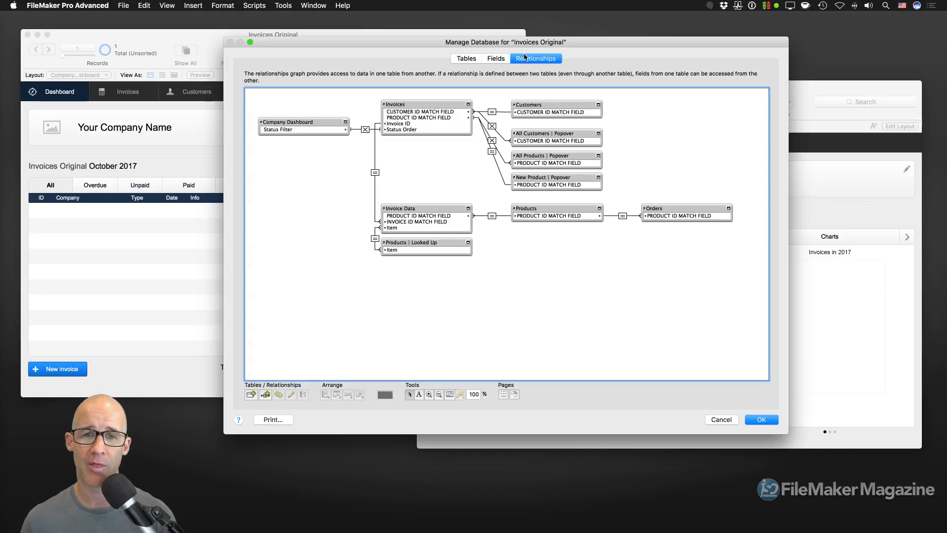
pyautogui.moveTo(473, 43); pyautogui.dragTo(454, 33)
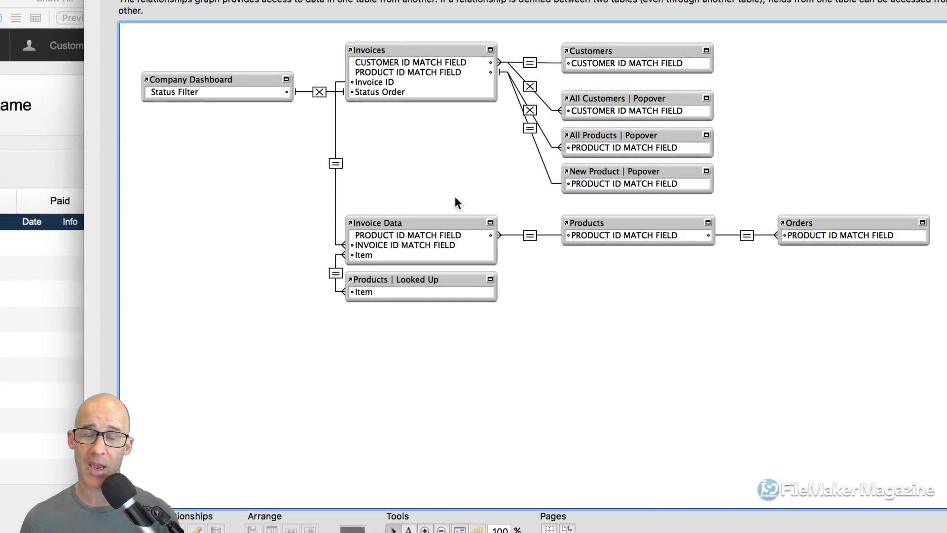
# Examine how the Invoices, Invoice Data, Products and "Products | Looked Up" occurrences connect, including the relationship between Invoices and Invoice Data
pyautogui.click(410, 50)
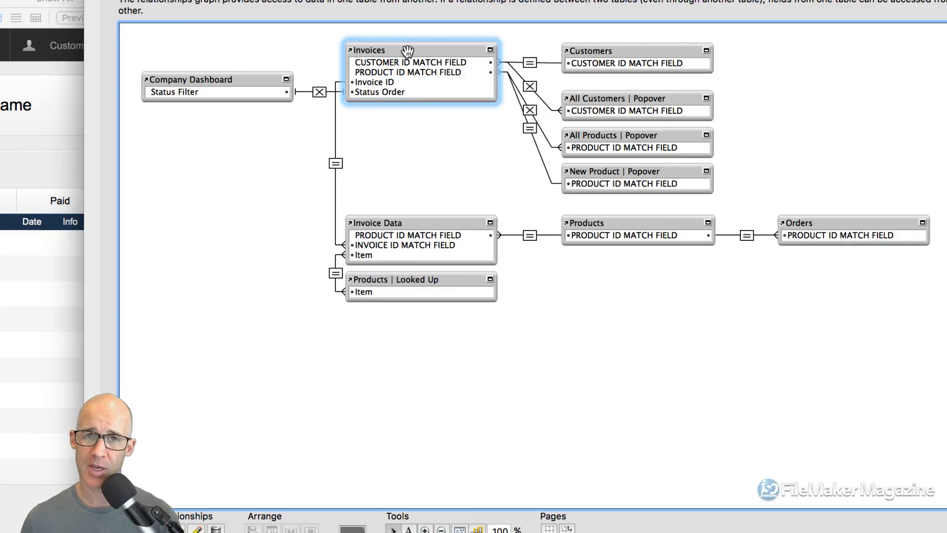
pyautogui.click(401, 220)
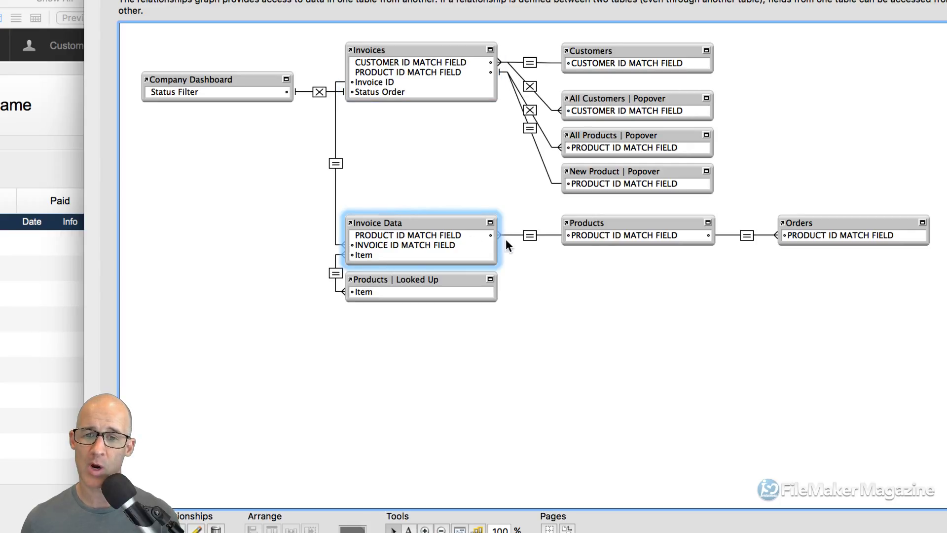
pyautogui.click(620, 223)
pyautogui.click(413, 280)
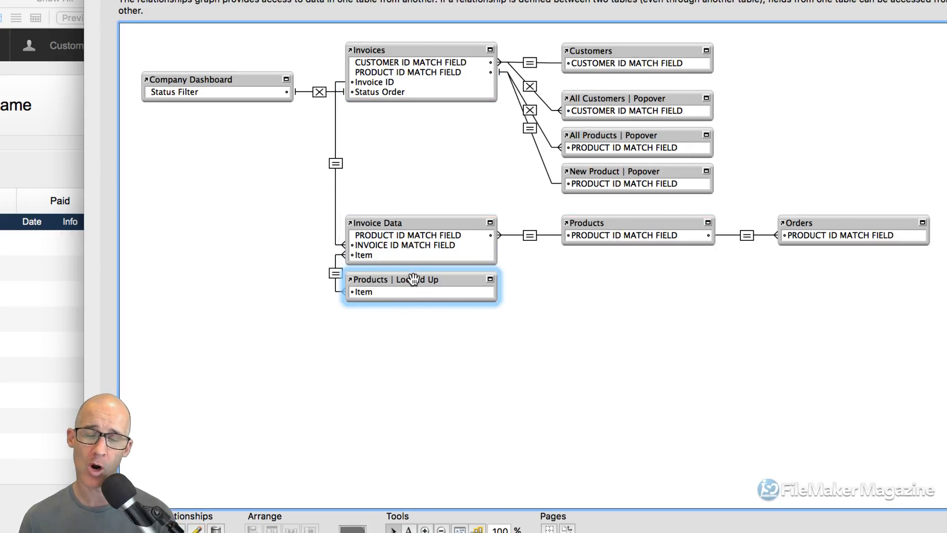
pyautogui.click(424, 47)
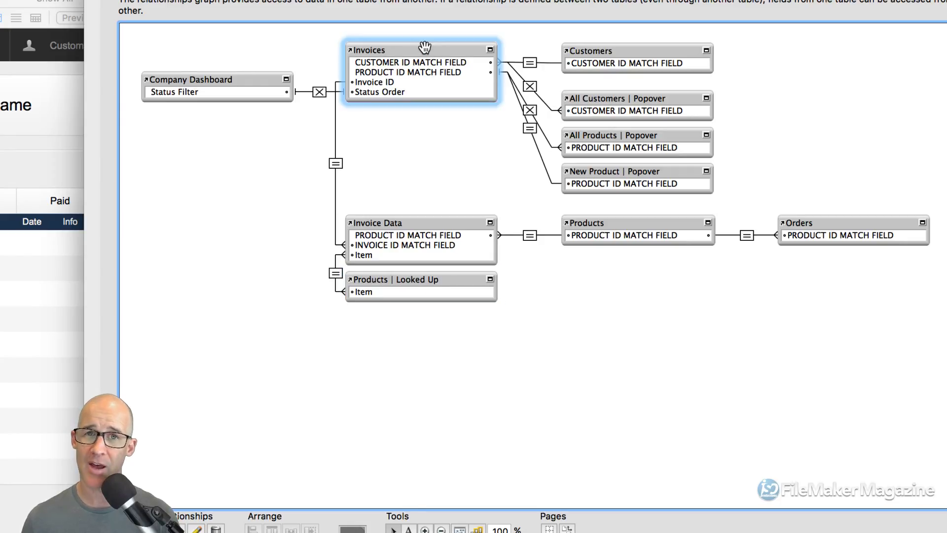
pyautogui.keyDown('shift'); pyautogui.click(411, 223); pyautogui.keyUp('shift')
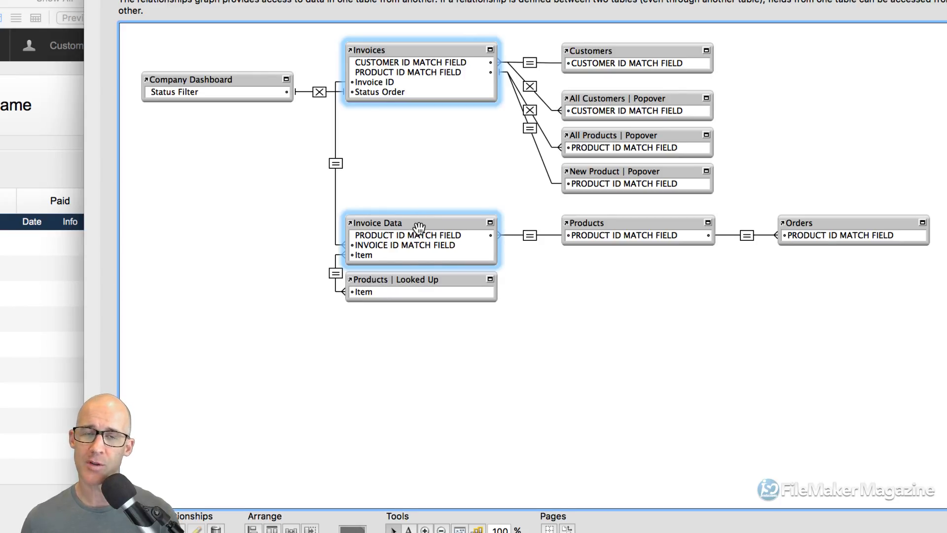
pyautogui.keyDown('shift'); pyautogui.click(627, 225); pyautogui.keyUp('shift')
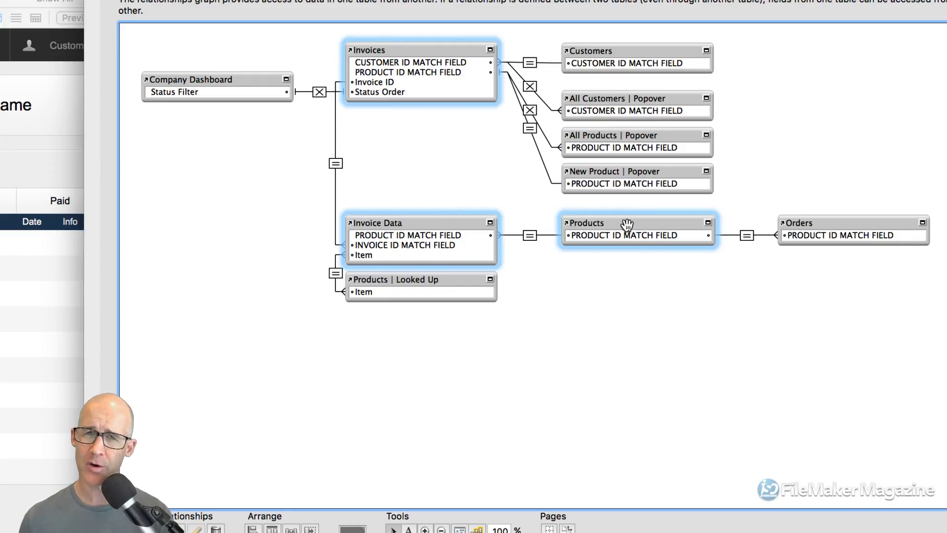
pyautogui.click(335, 164)
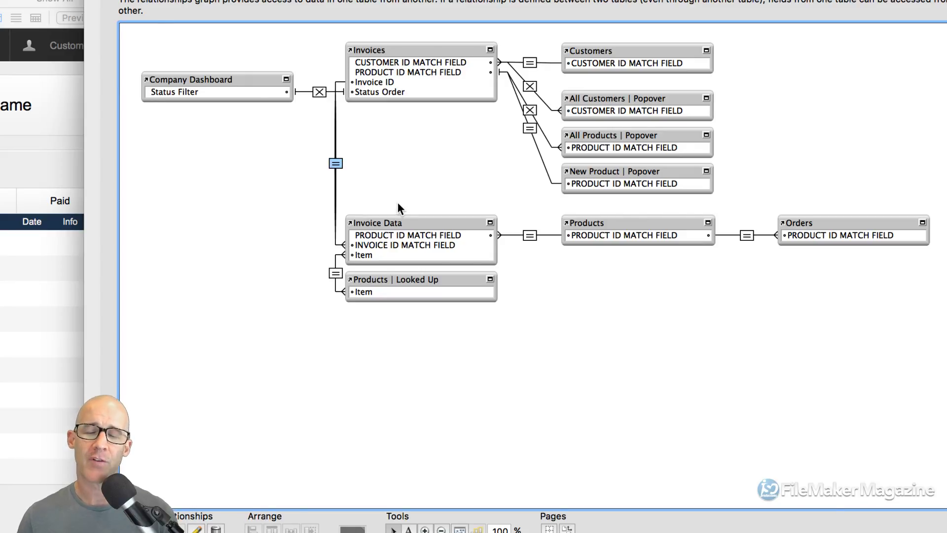
pyautogui.click(452, 45)
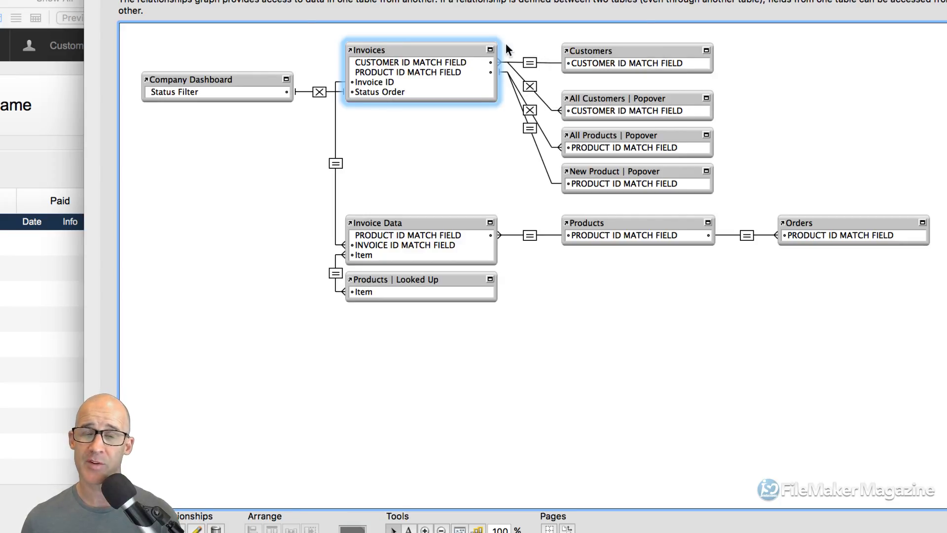
# Move the Customers occurrence and the three Popover occurrences together to the left of Invoices, below Company Dashboard
pyautogui.moveTo(730, 52); pyautogui.dragTo(559, 196)
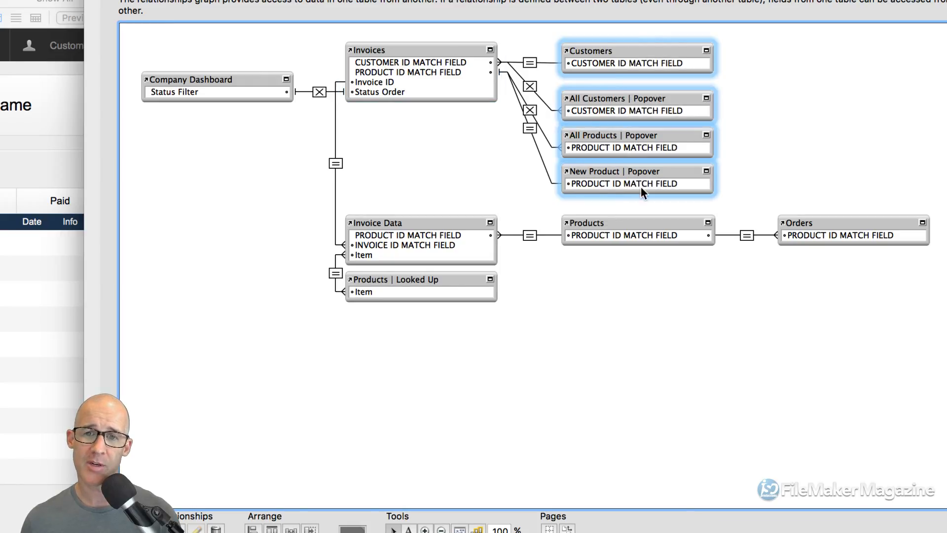
pyautogui.moveTo(639, 51); pyautogui.dragTo(665, 62)
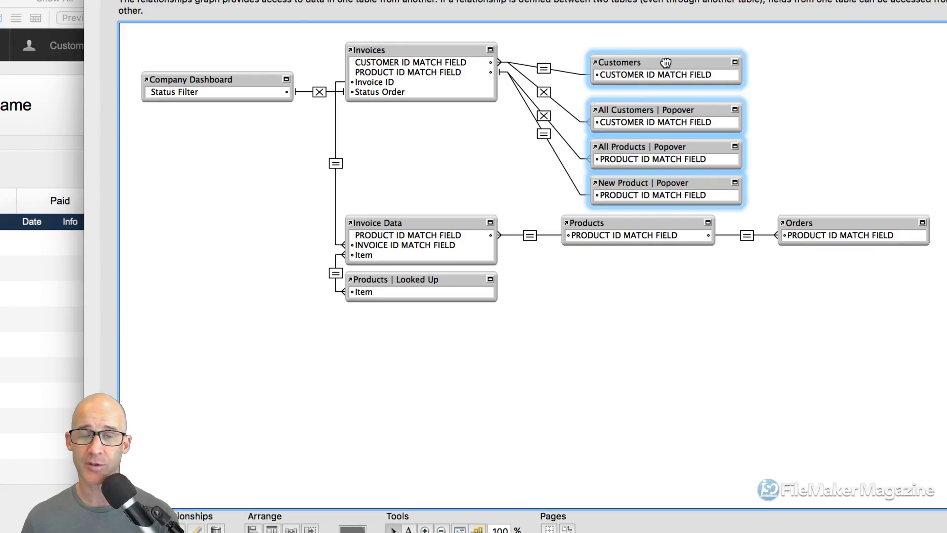
pyautogui.moveTo(665, 63); pyautogui.dragTo(188, 156)
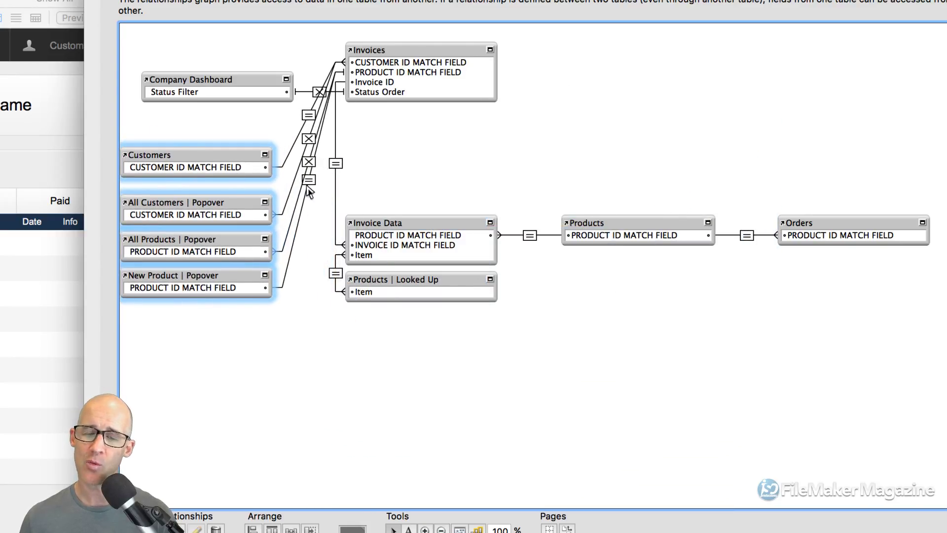
# Move the Invoice Data, Products | Looked Up, Products and Orders occurrences up beside Invoices, and the Customers and Popover occurrences below Products | Looked Up
pyautogui.click(390, 188)
pyautogui.moveTo(398, 195); pyautogui.dragTo(798, 309)
pyautogui.moveTo(453, 224); pyautogui.dragTo(640, 60)
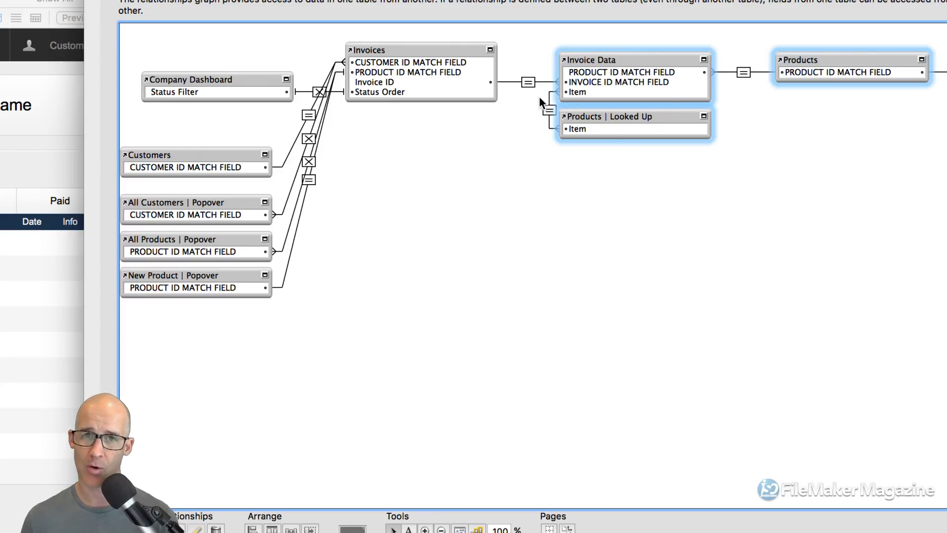
pyautogui.moveTo(186, 131); pyautogui.dragTo(237, 297)
pyautogui.moveTo(231, 155); pyautogui.dragTo(685, 218)
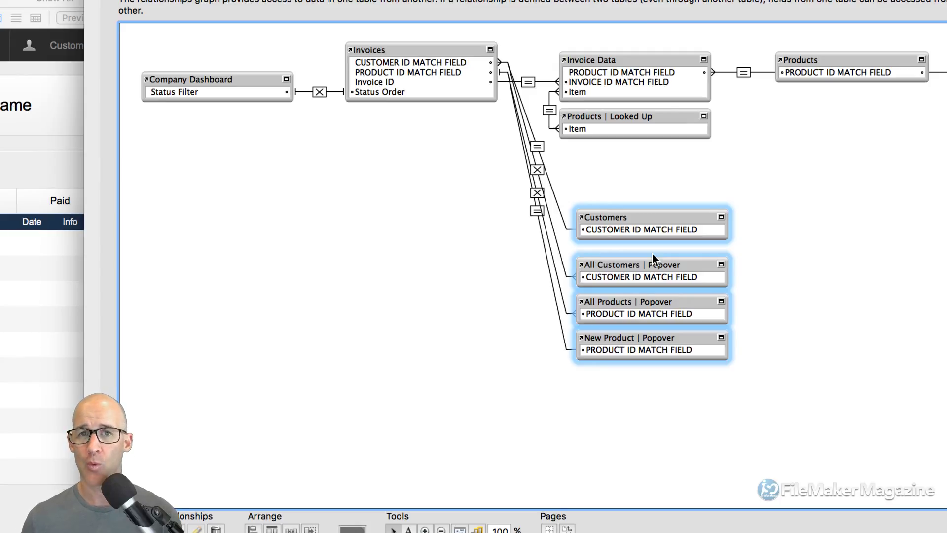
# Stack Company Dashboard directly above Invoices, and shift the related occurrences to their right closer to them as a group
pyautogui.moveTo(242, 79); pyautogui.dragTo(394, 76)
pyautogui.keyDown('shift'); pyautogui.click(429, 105); pyautogui.keyUp('shift')
pyautogui.click(401, 86)
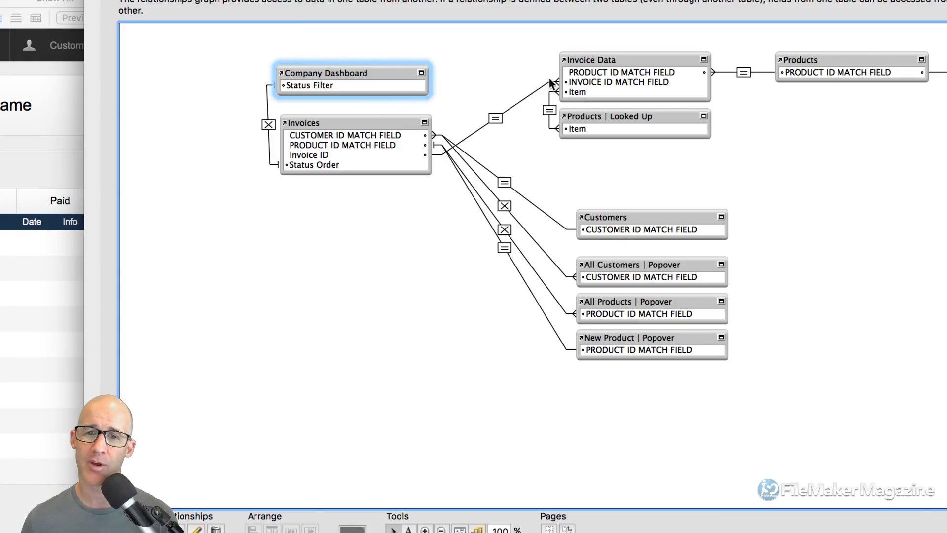
pyautogui.moveTo(530, 46); pyautogui.dragTo(884, 379)
pyautogui.moveTo(806, 62); pyautogui.dragTo(759, 78)
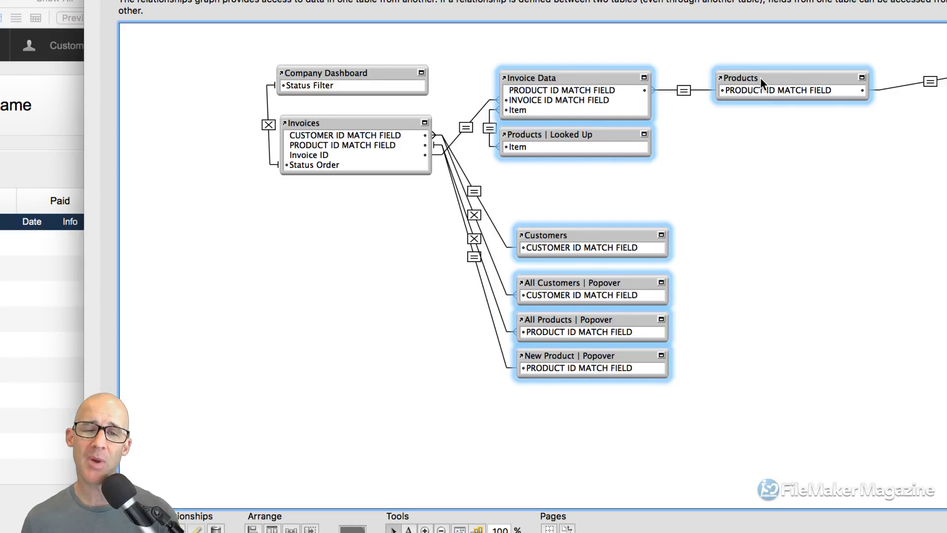
# Trace the relationship path between Invoices, Invoice Data and Products by highlighting each occurrence in turn, in both directions
pyautogui.click(540, 78)
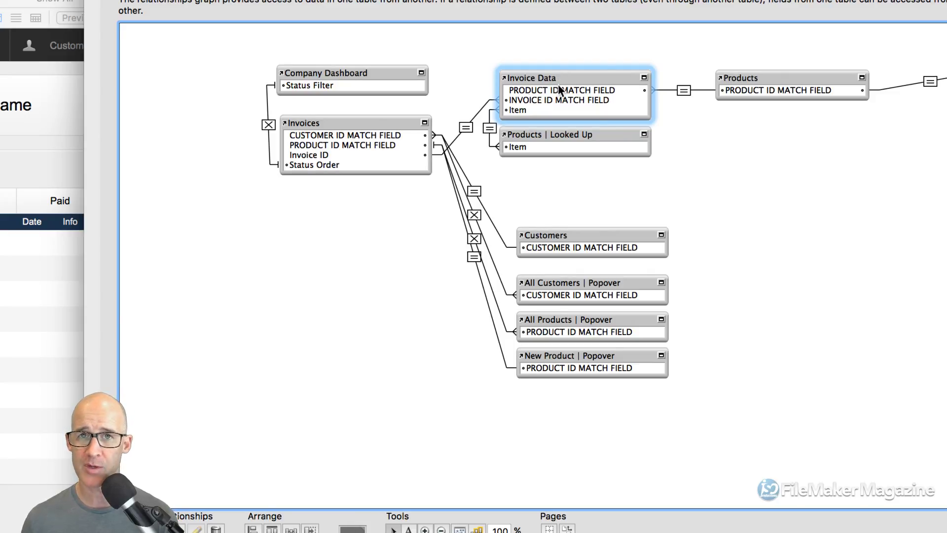
pyautogui.click(368, 124)
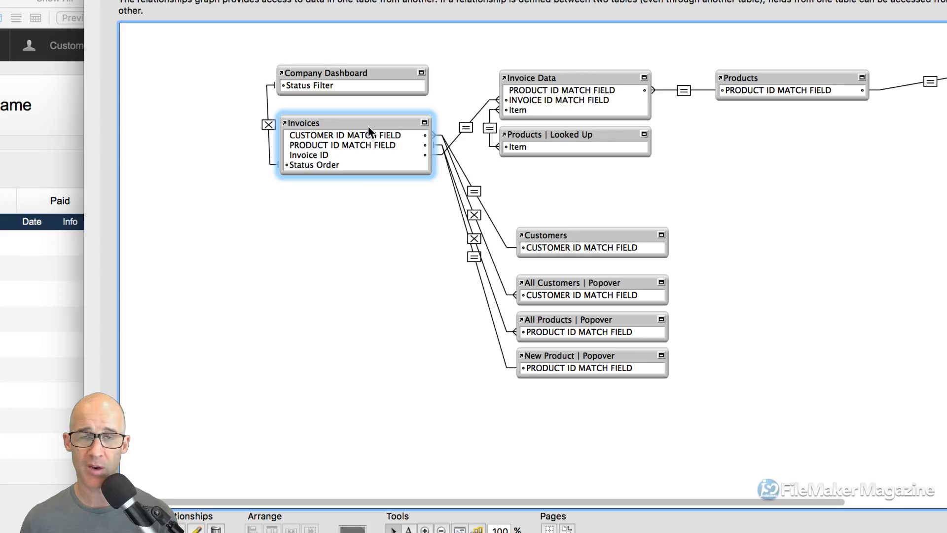
pyautogui.click(555, 77)
pyautogui.click(786, 78)
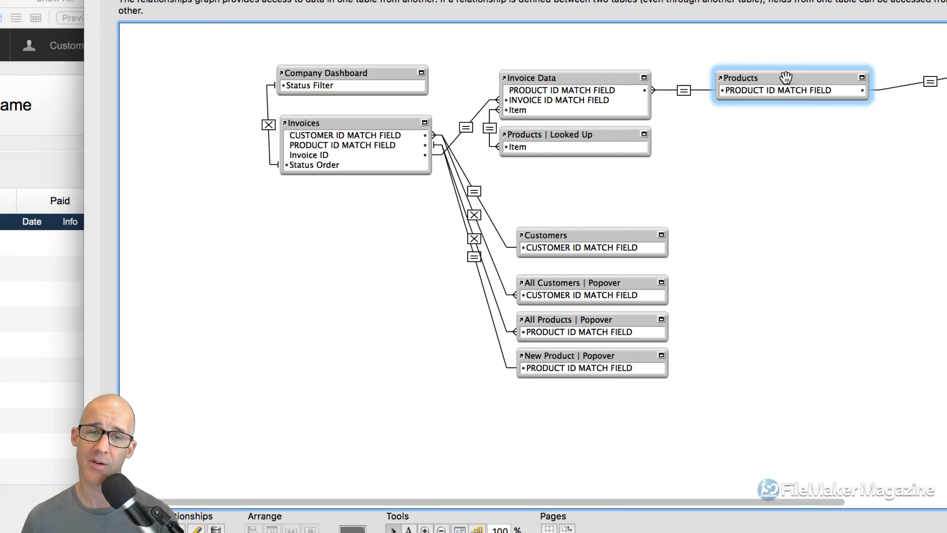
pyautogui.click(350, 123)
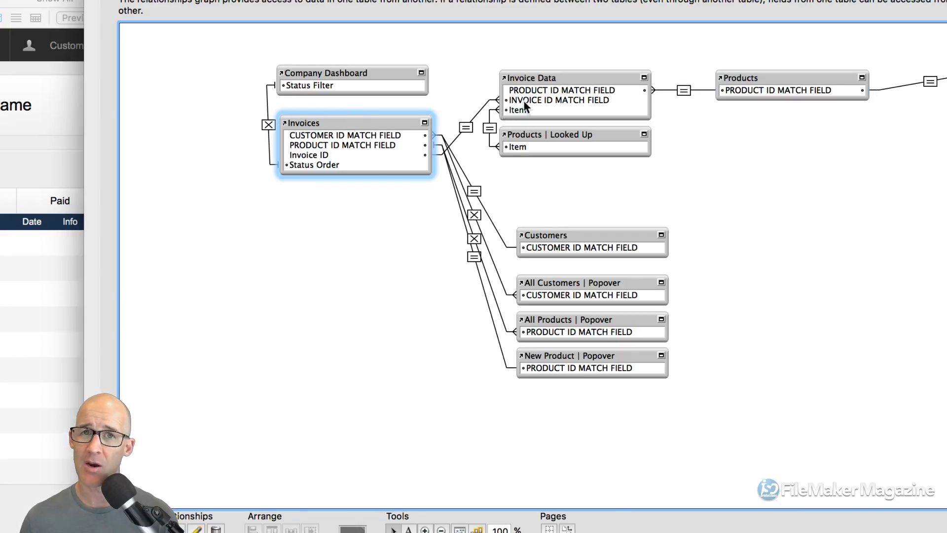
pyautogui.click(574, 82)
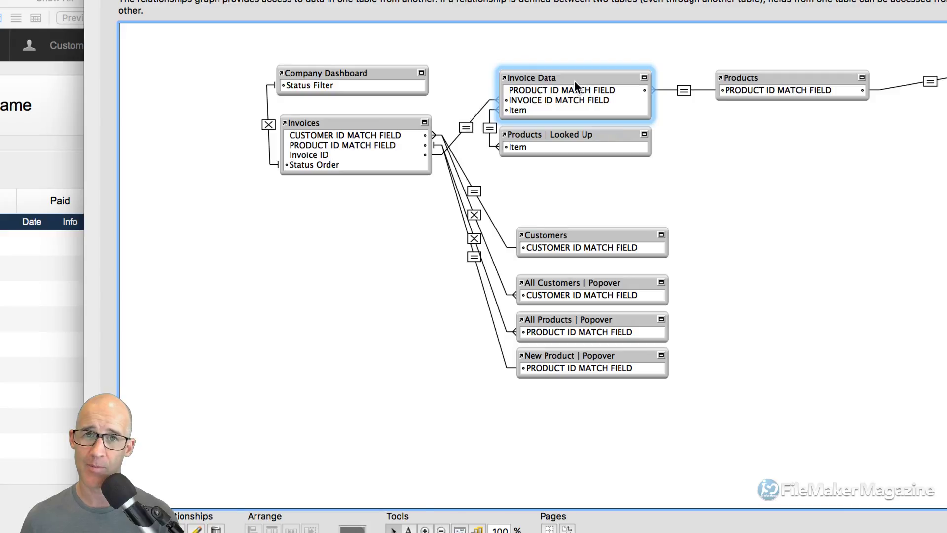
pyautogui.click(749, 79)
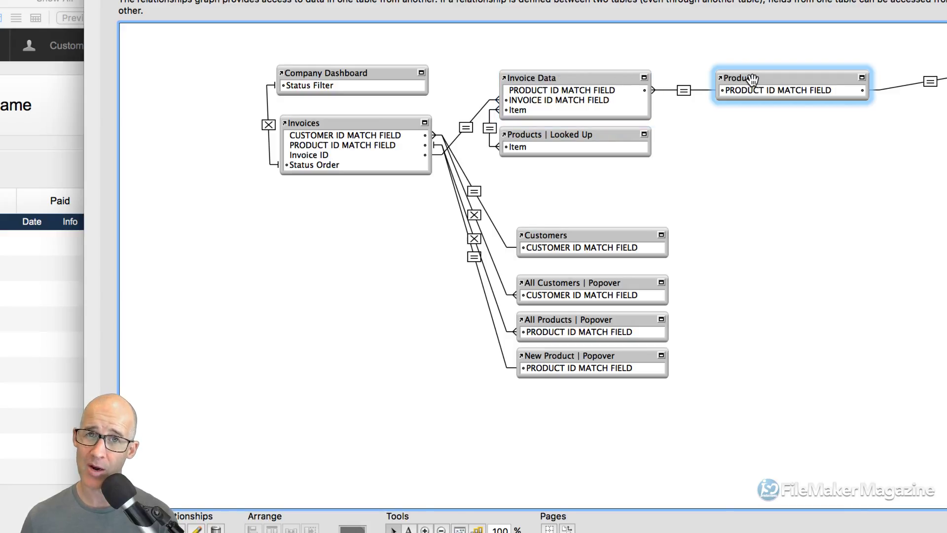
pyautogui.click(561, 79)
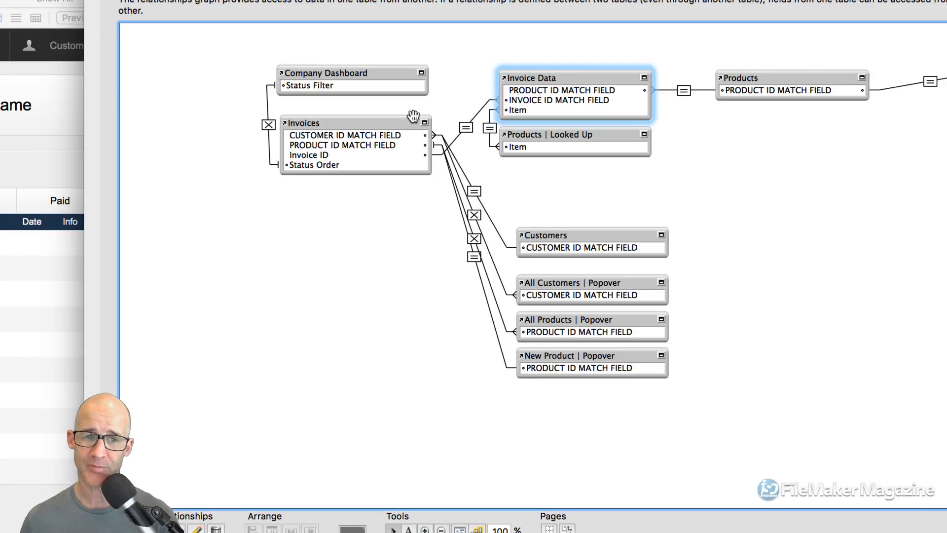
pyautogui.click(342, 124)
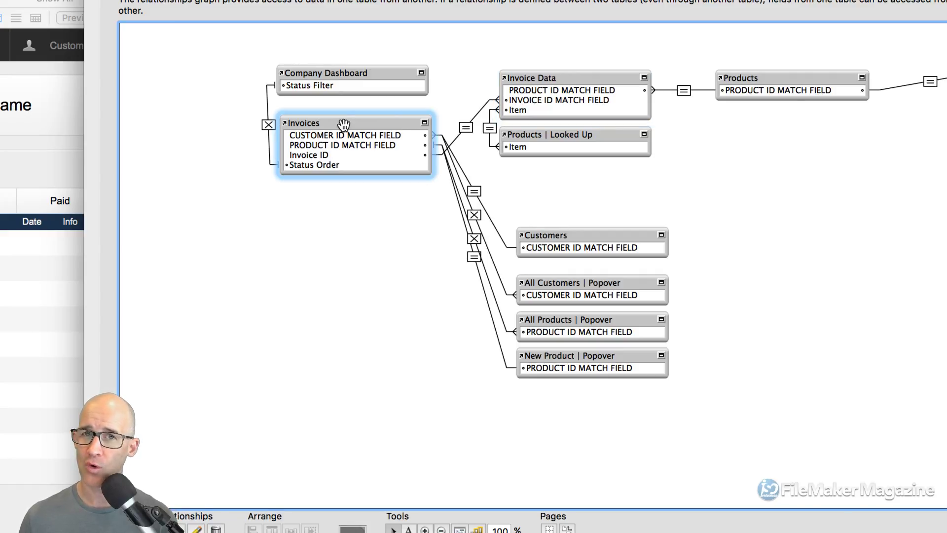
pyautogui.click(754, 77)
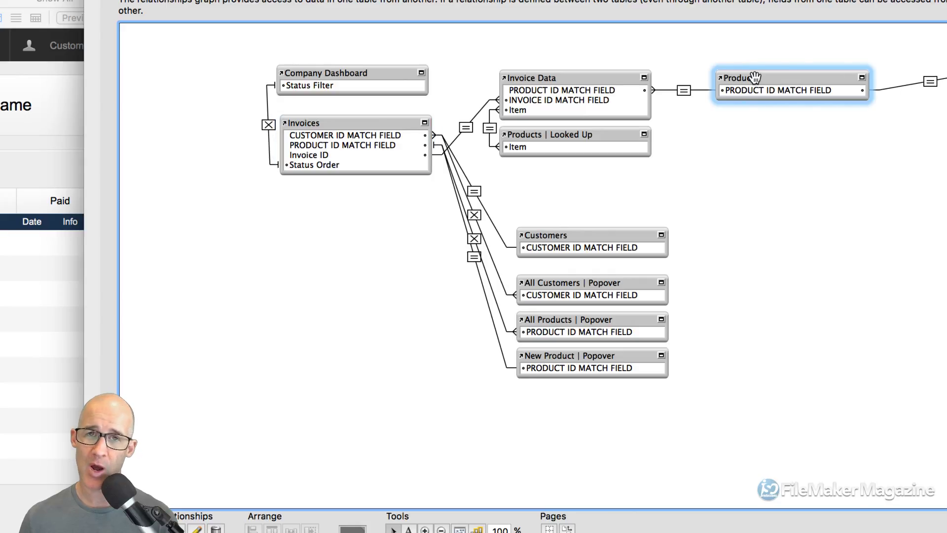
pyautogui.click(564, 77)
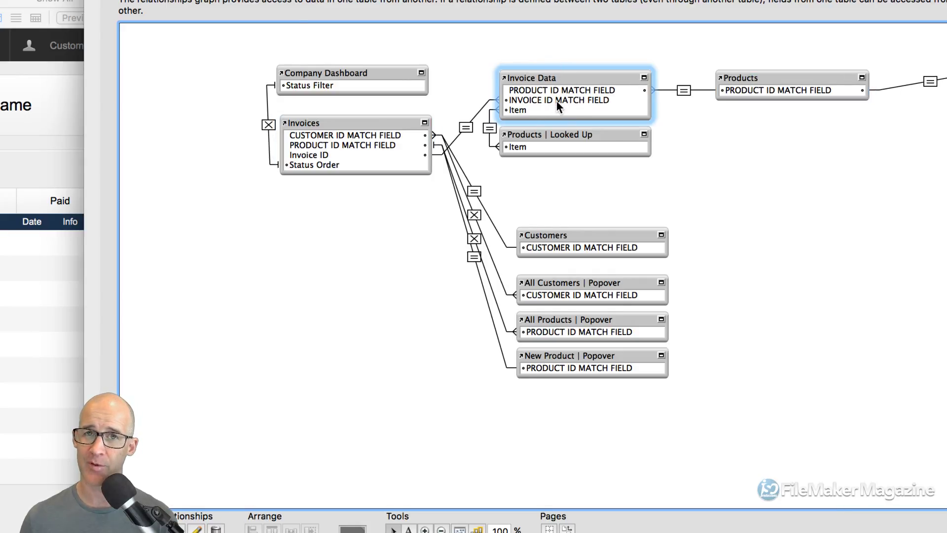
# Highlight CUSTOMER ID MATCH FIELD in Invoices, and move the Customers and Popover occurrences up into the same column as Invoice Data
pyautogui.click(370, 133)
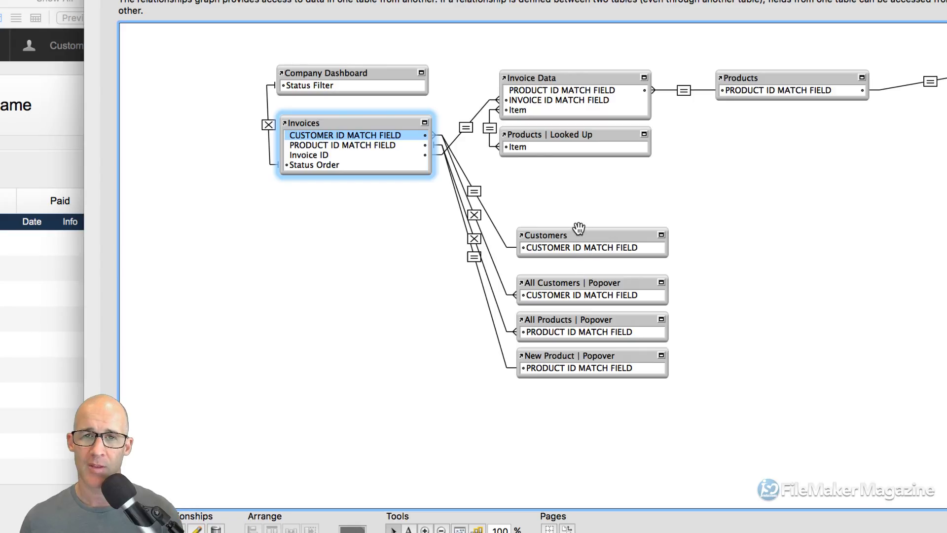
pyautogui.moveTo(579, 186); pyautogui.dragTo(602, 356)
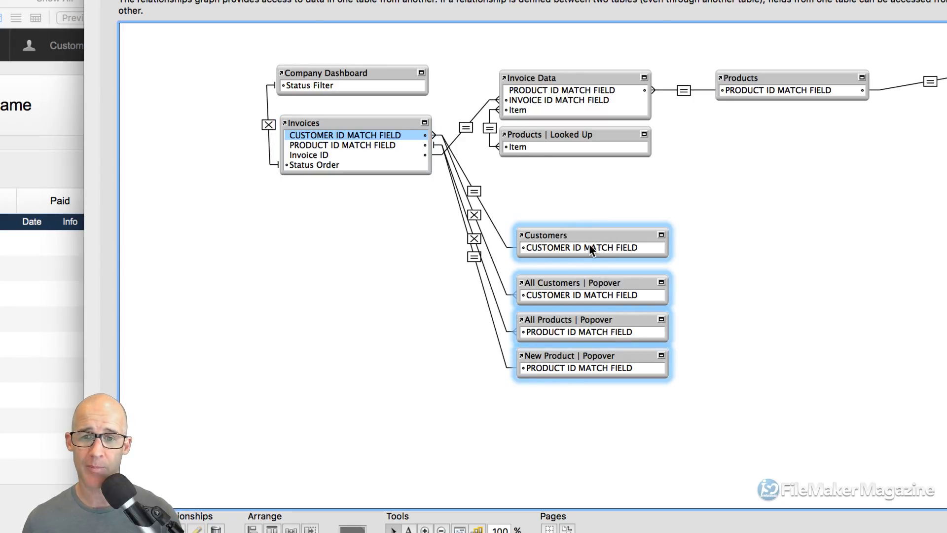
pyautogui.moveTo(593, 235); pyautogui.dragTo(575, 207)
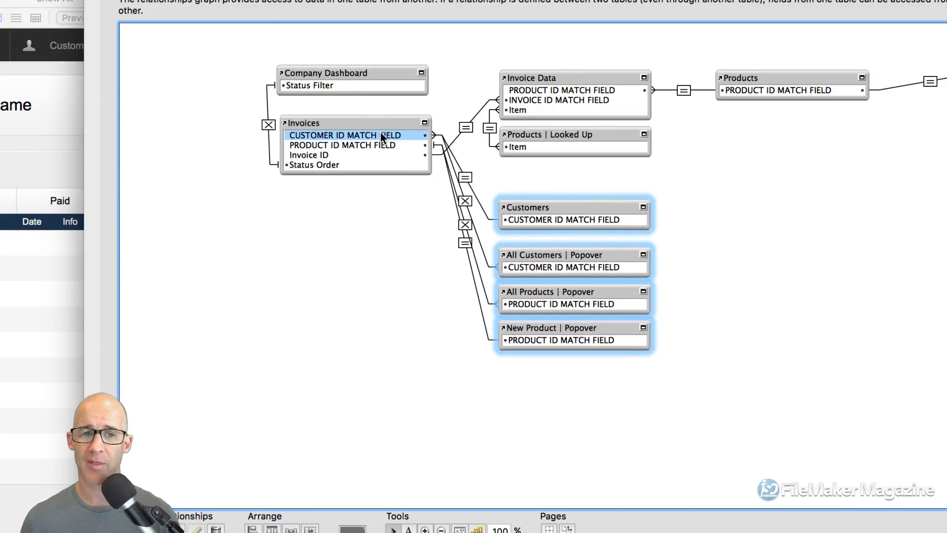
# Duplicate the Invoices table occurrence and place the copy in the empty area below the original
pyautogui.click(364, 121)
pyautogui.press('super+d')
pyautogui.moveTo(364, 120); pyautogui.dragTo(353, 308)
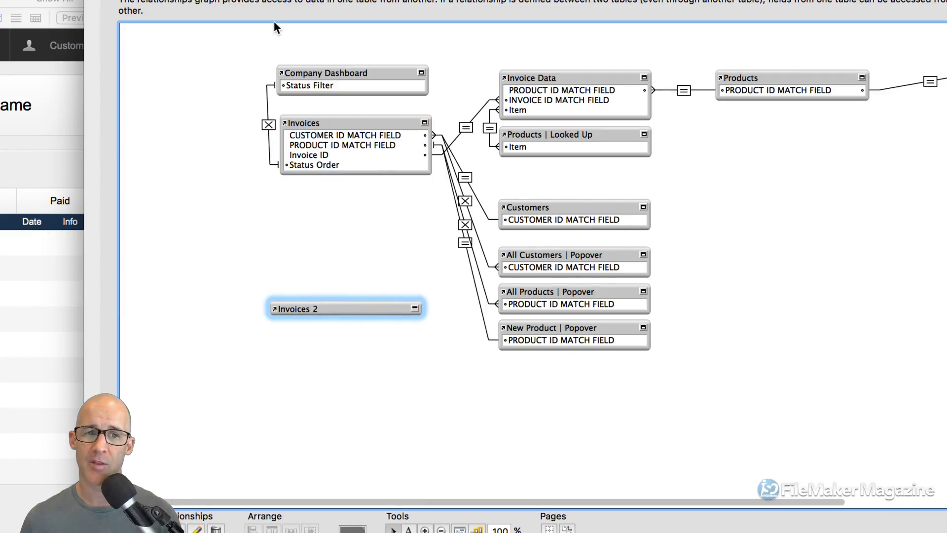
# Highlight the graph's vertical columns of occurrences one after another, from the Invoices column through Invoice Data to Products
pyautogui.moveTo(254, 29); pyautogui.dragTo(440, 486)
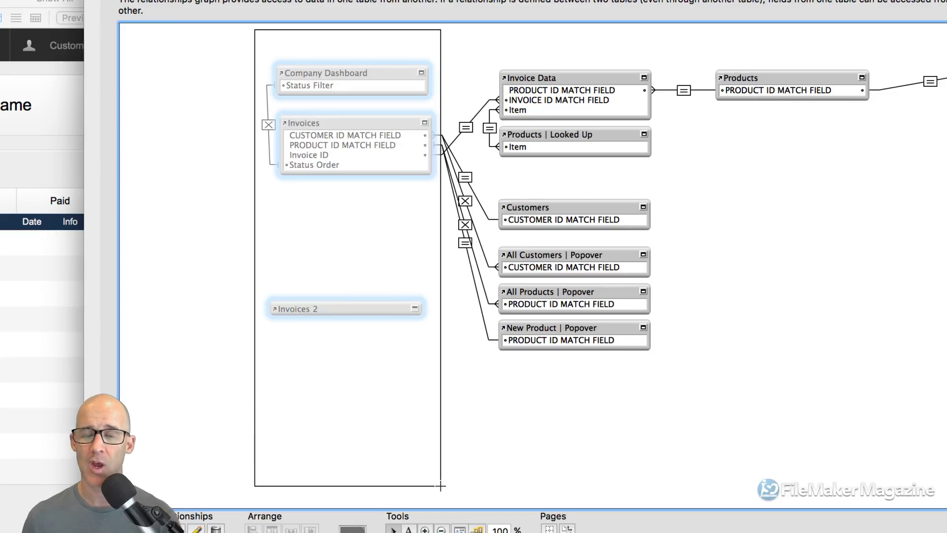
pyautogui.moveTo(440, 485); pyautogui.dragTo(440, 486)
pyautogui.moveTo(469, 36); pyautogui.dragTo(678, 449)
pyautogui.moveTo(711, 38); pyautogui.dragTo(892, 388)
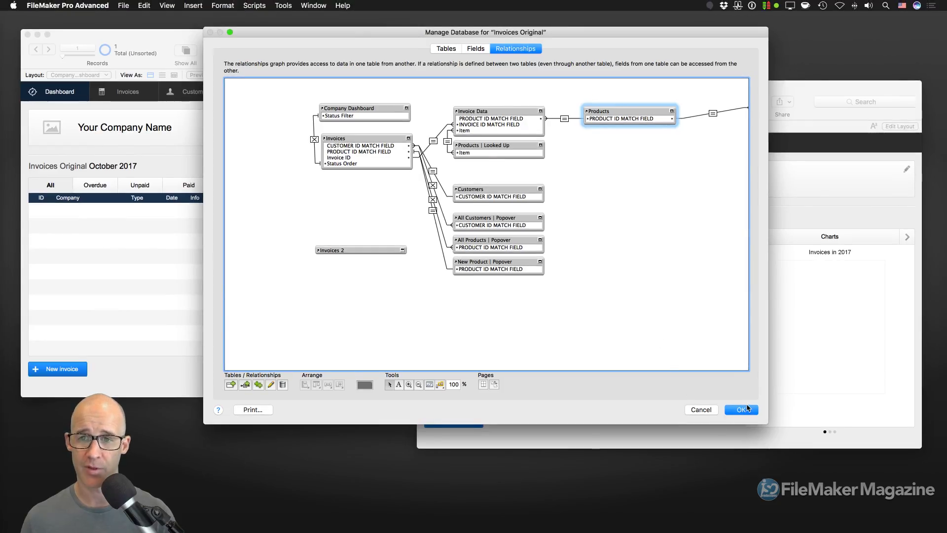
# Save the Invoices Original graph changes, switch to the Invoices file, and open its relationships graph in an enlarged Manage Database window
pyautogui.click(741, 410)
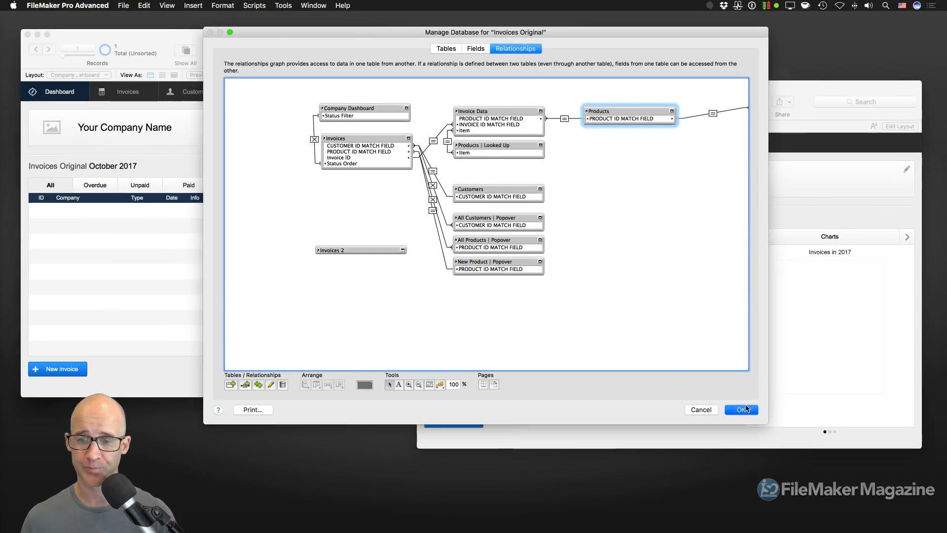
pyautogui.click(638, 175)
pyautogui.press('super+shift+d')
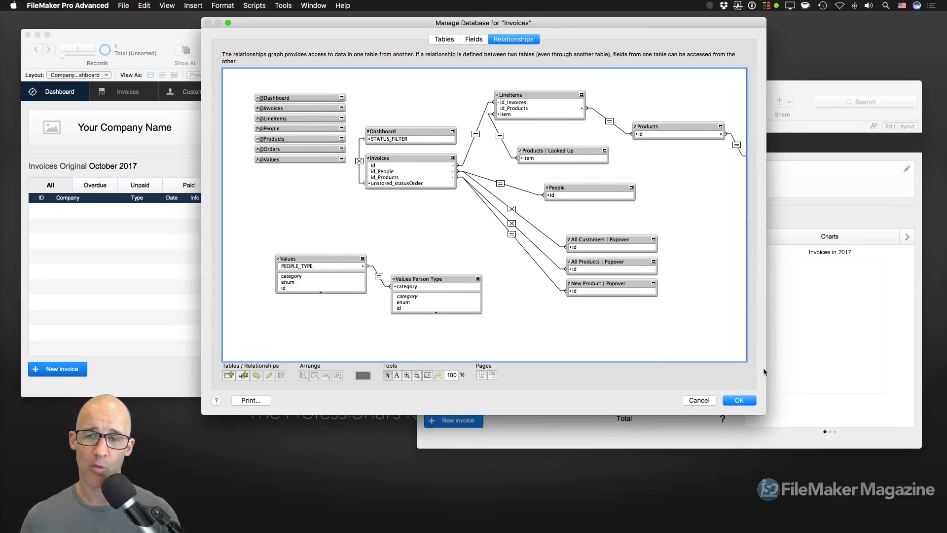
pyautogui.moveTo(765, 413); pyautogui.dragTo(824, 437)
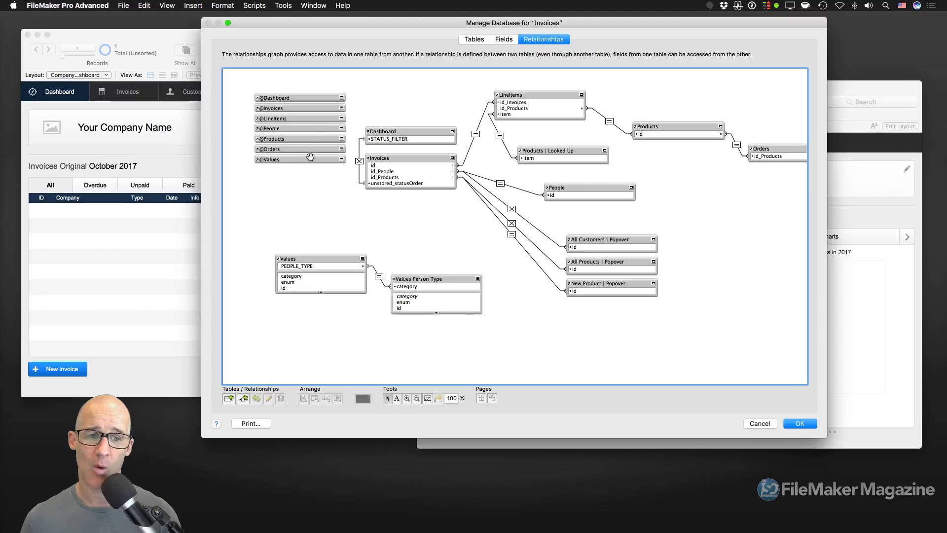
# Move the seven @-prefixed table occurrences as a group closer to the graph's upper-left corner
pyautogui.moveTo(317, 185); pyautogui.dragTo(295, 94)
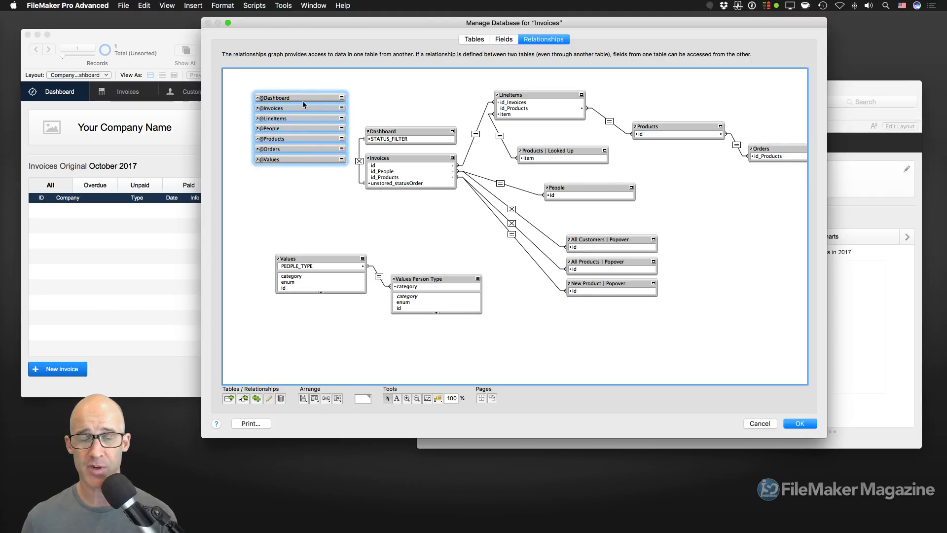
pyautogui.moveTo(302, 103); pyautogui.dragTo(281, 92)
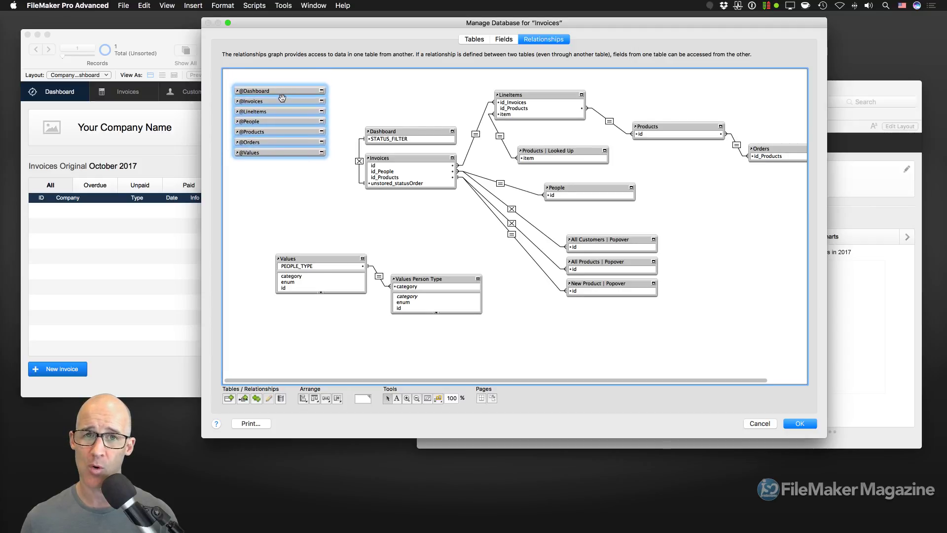
# Examine the column holding Dashboard and Invoices, and the Products | Looked Up occurrence, by highlighting them in turn
pyautogui.moveTo(392, 93); pyautogui.dragTo(424, 231)
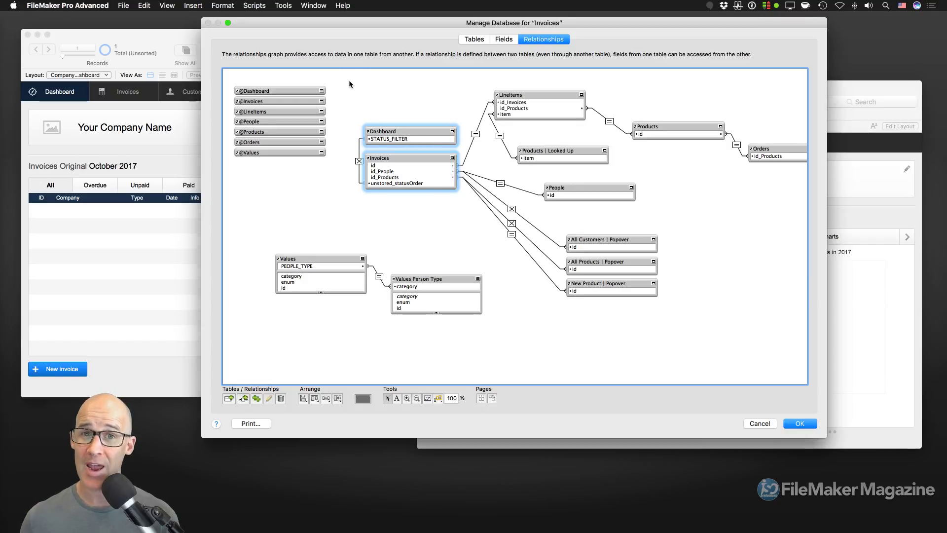
pyautogui.moveTo(349, 78); pyautogui.dragTo(468, 230)
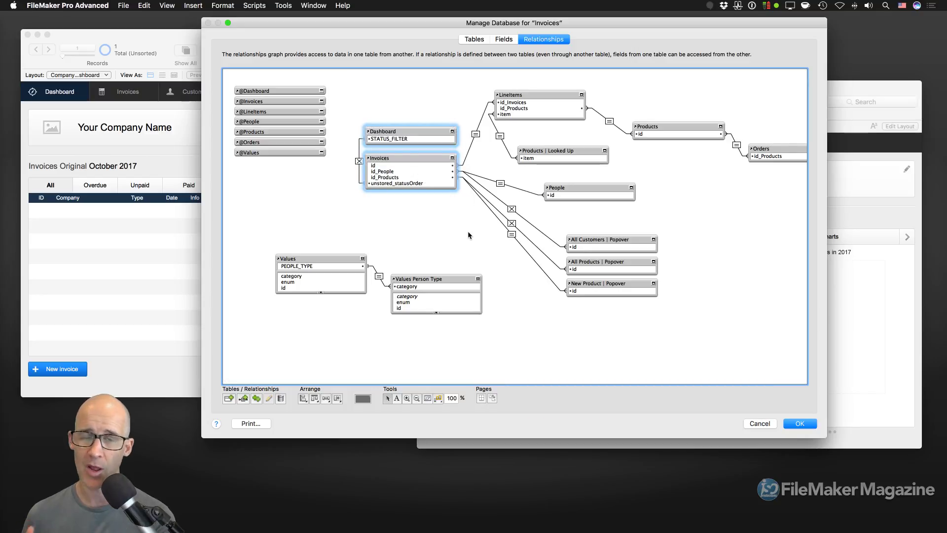
pyautogui.click(561, 151)
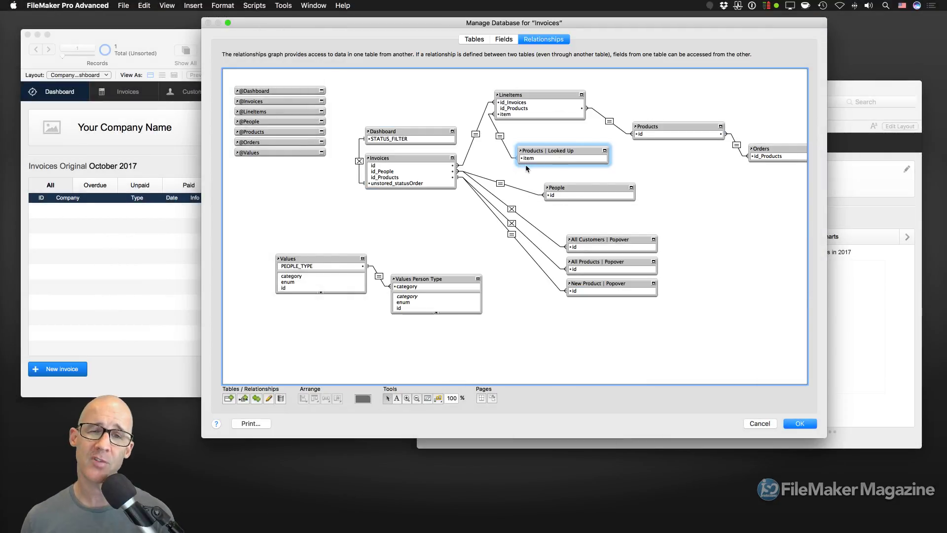
pyautogui.moveTo(402, 111); pyautogui.dragTo(423, 205)
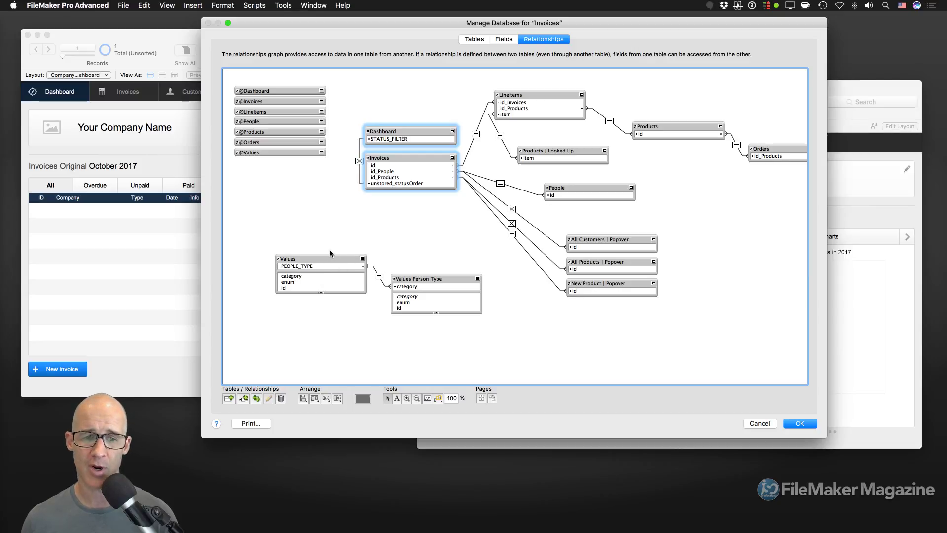
# Move the Values occurrence under the @-prefixed group, and the Values Person Type occurrence under Invoices
pyautogui.click(337, 260)
pyautogui.moveTo(337, 260); pyautogui.dragTo(293, 241)
pyautogui.moveTo(414, 279); pyautogui.dragTo(387, 274)
# Move the Dashboard, Invoices and Values Person Type column as a group slightly up and to the right
pyautogui.moveTo(350, 101); pyautogui.dragTo(476, 362)
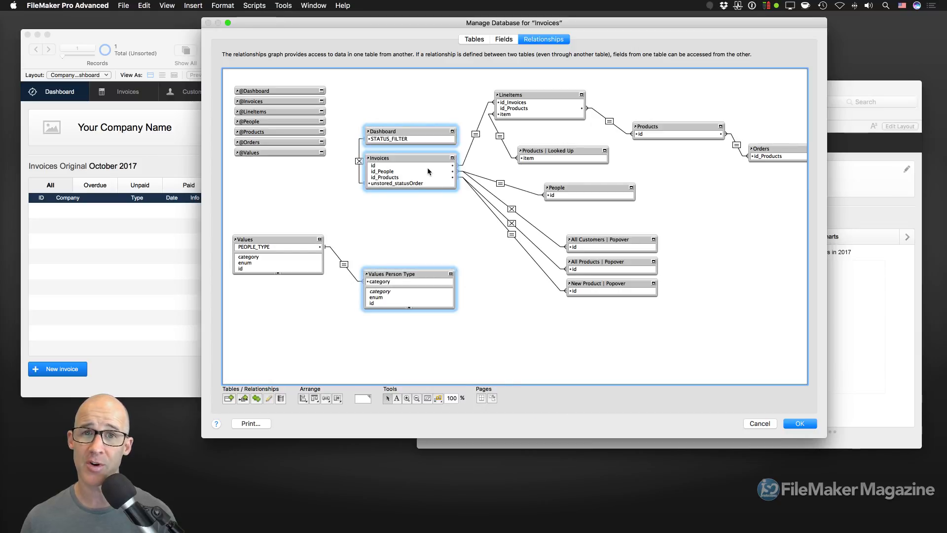
pyautogui.moveTo(409, 160); pyautogui.dragTo(416, 153)
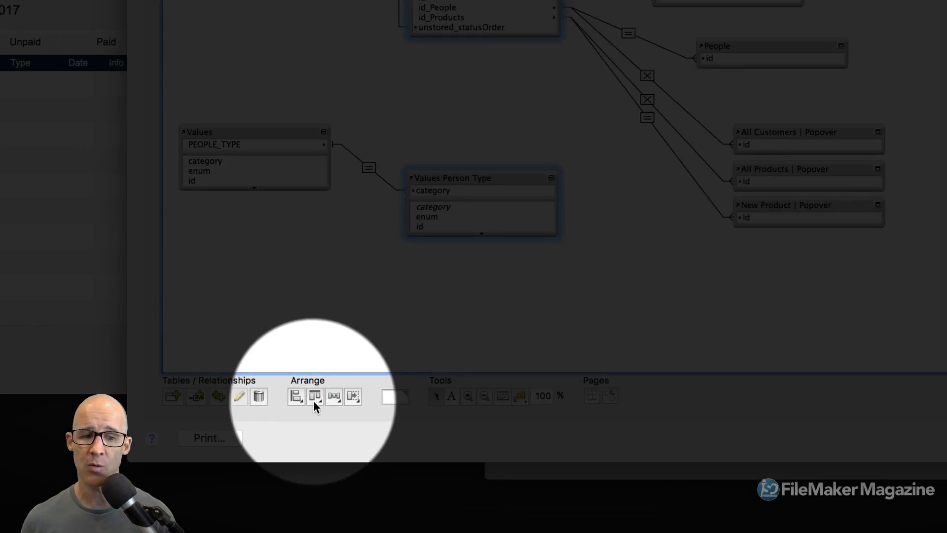
# Review the available edge-alignment and distribution options for the selected table occurrences without applying any
pyautogui.click(296, 397)
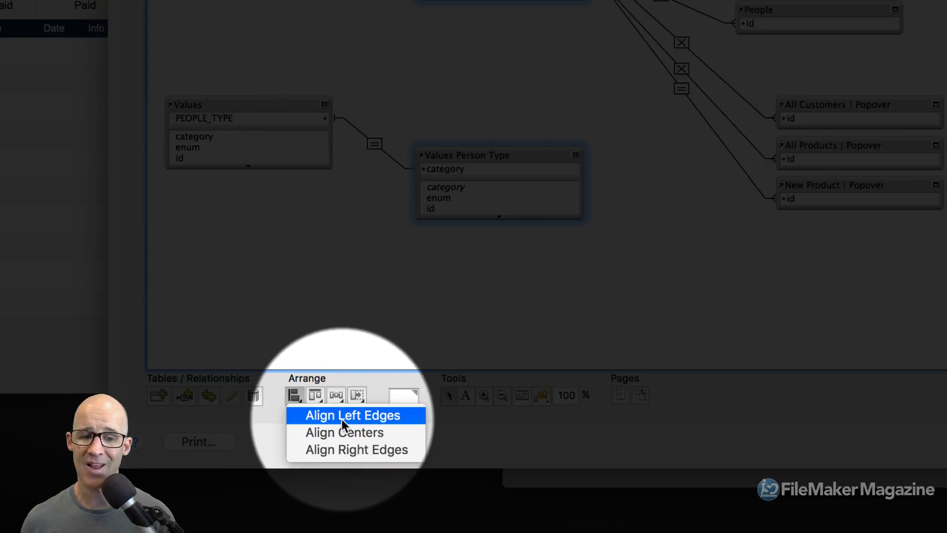
pyautogui.click(315, 394)
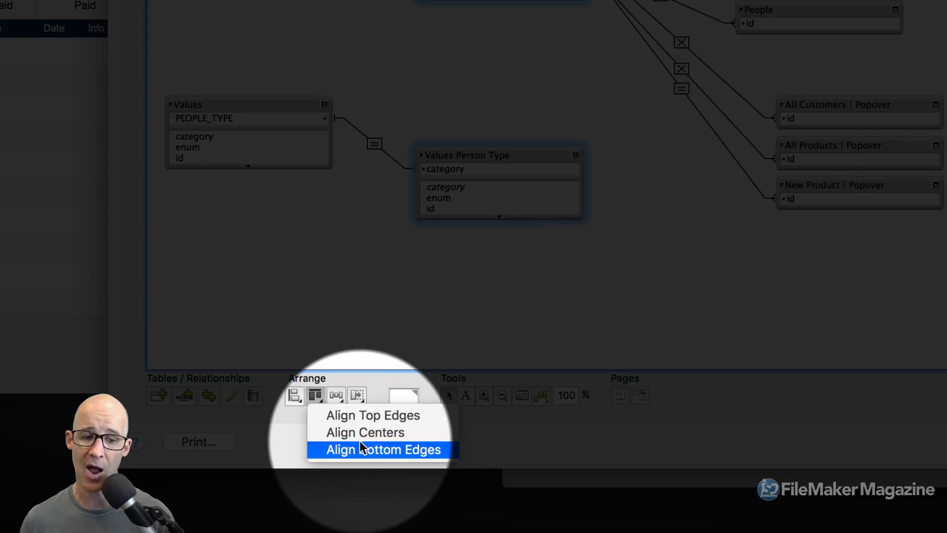
pyautogui.click(335, 395)
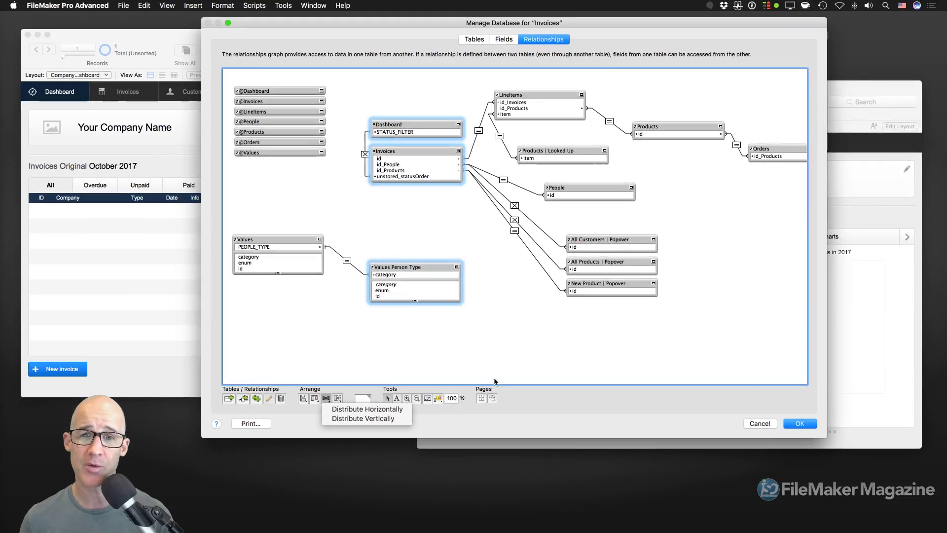
pyautogui.click(662, 324)
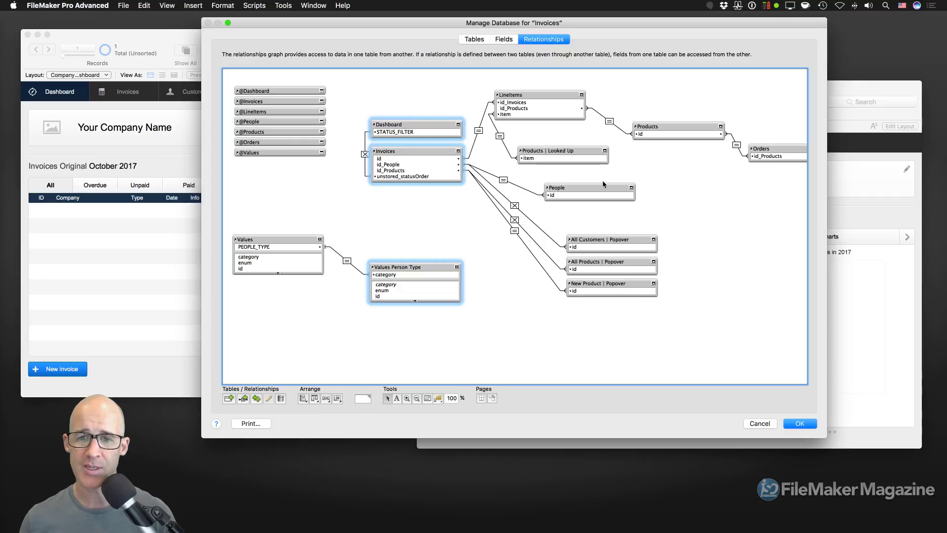
# Gather People and the three Popover occurrences below Products | Looked Up, left-align them with LineItems, and shift the column slightly right
pyautogui.moveTo(689, 340); pyautogui.dragTo(591, 209)
pyautogui.click(548, 198)
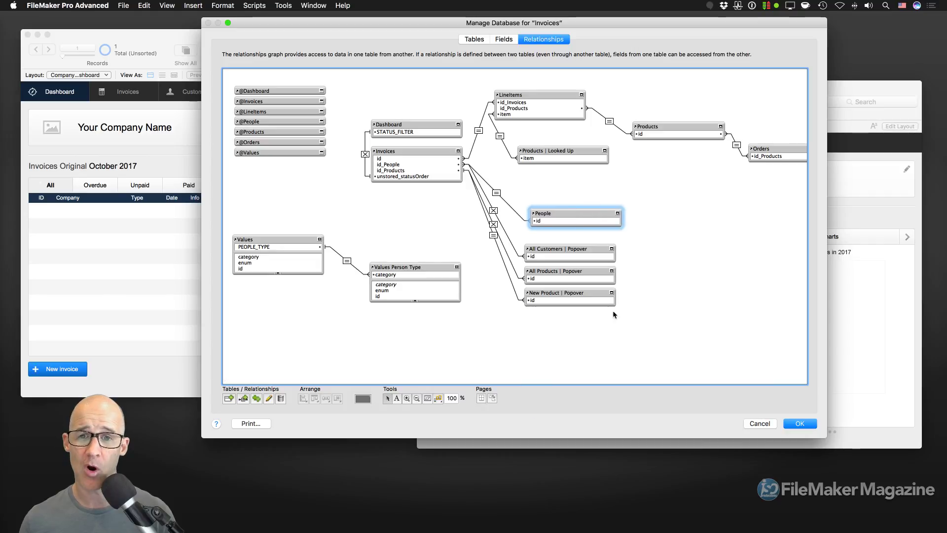
pyautogui.moveTo(595, 350); pyautogui.dragTo(536, 87)
pyautogui.click(303, 398)
pyautogui.click(315, 410)
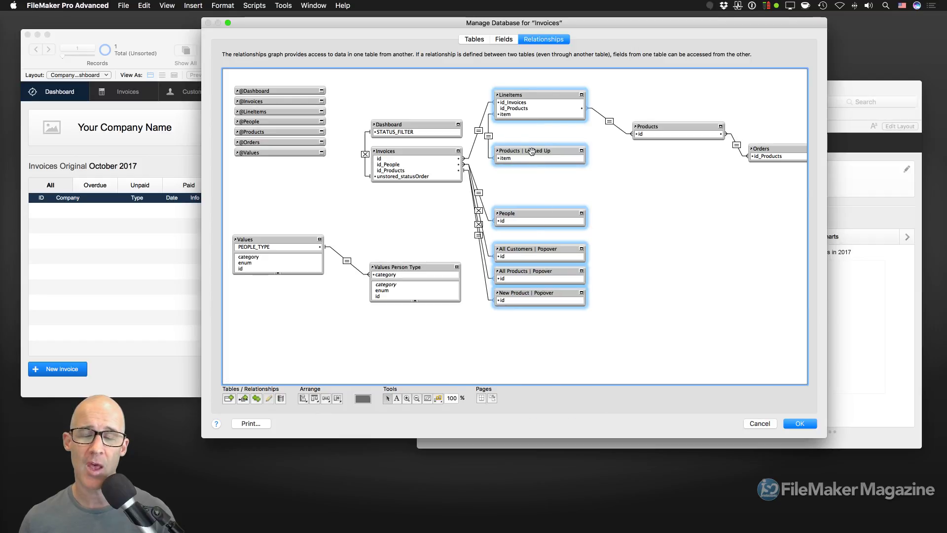
pyautogui.moveTo(533, 150); pyautogui.dragTo(553, 155)
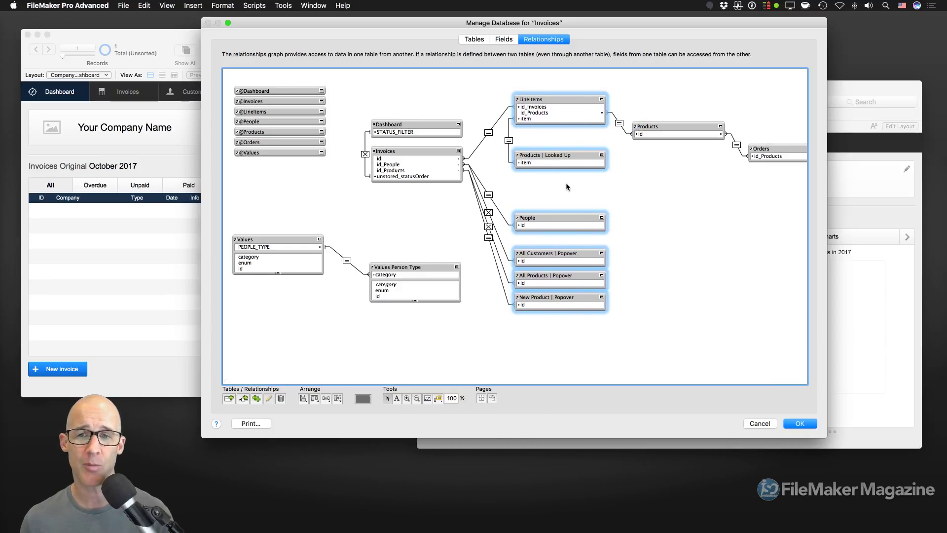
# Lower LineItems and Products | Looked Up together, and level the Products and Orders occurrences in a row beside LineItems
pyautogui.click(581, 193)
pyautogui.moveTo(582, 193); pyautogui.dragTo(558, 121)
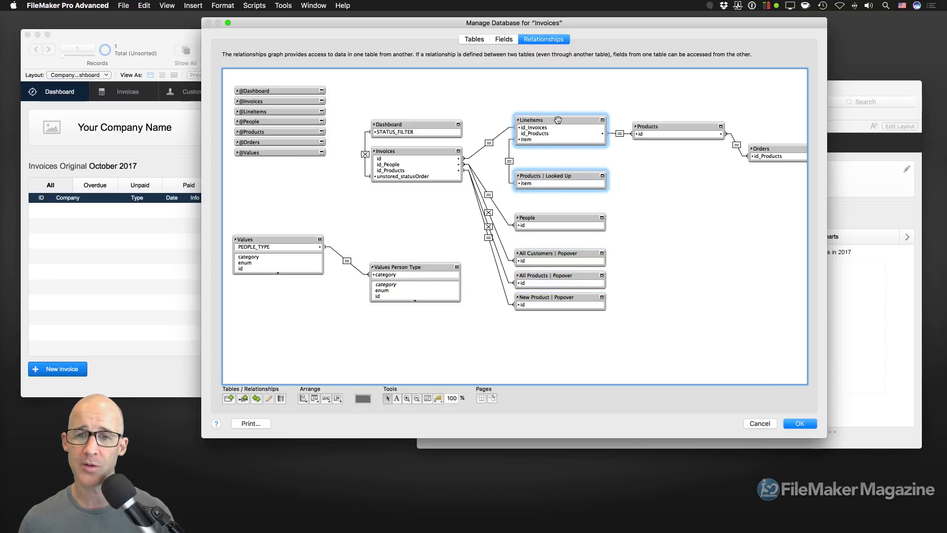
pyautogui.moveTo(693, 129); pyautogui.dragTo(692, 128)
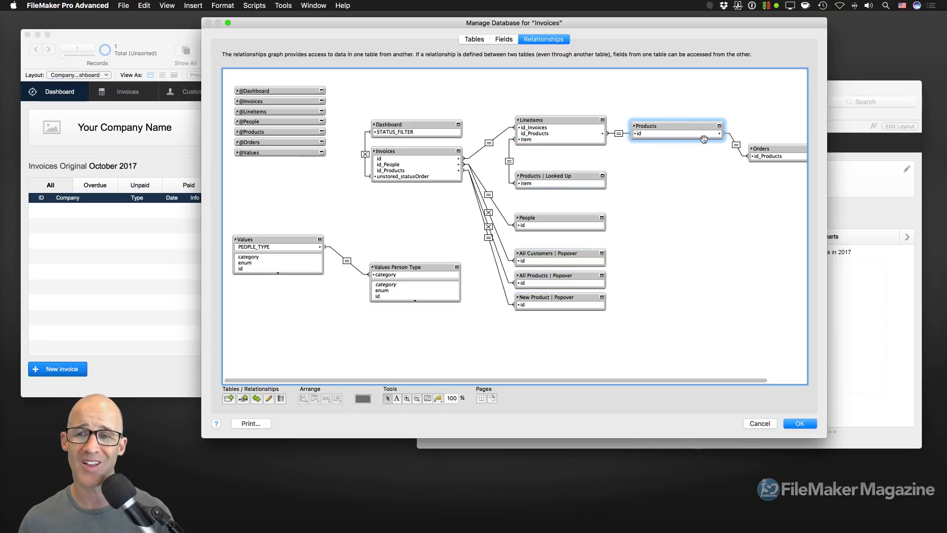
pyautogui.moveTo(772, 150); pyautogui.dragTo(772, 127)
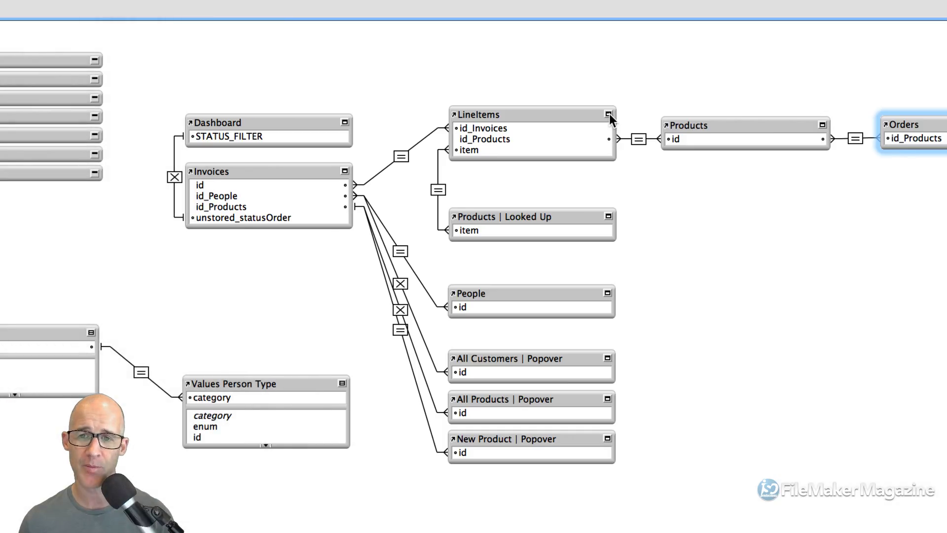
# Collapse LineItems, inspect the match fields of its relationship to Invoices, and restore LineItems to showing only its match fields
pyautogui.click(608, 114)
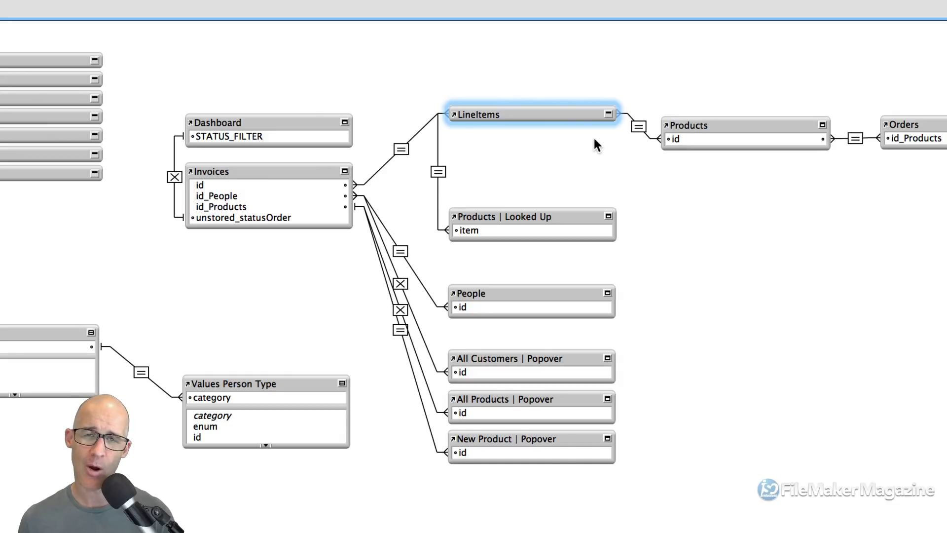
pyautogui.click(401, 149)
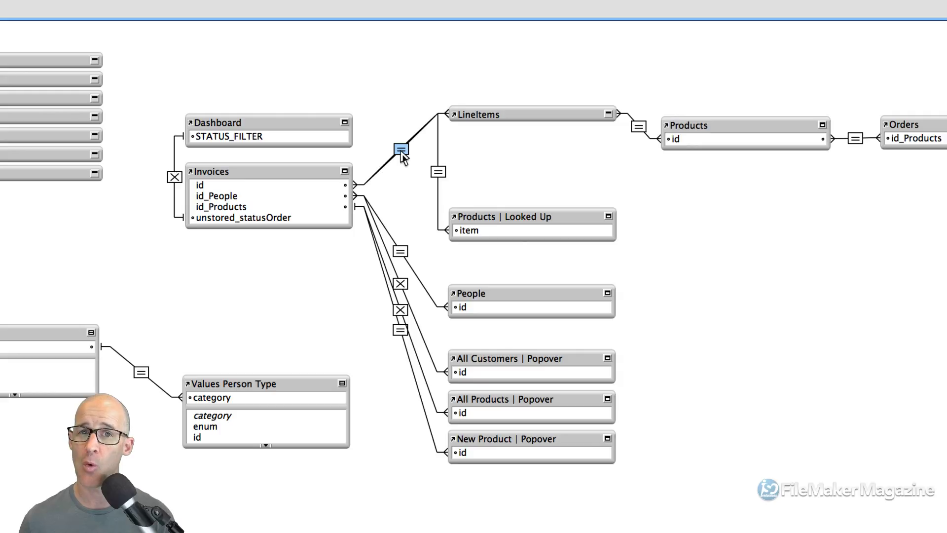
pyautogui.doubleClick(401, 150)
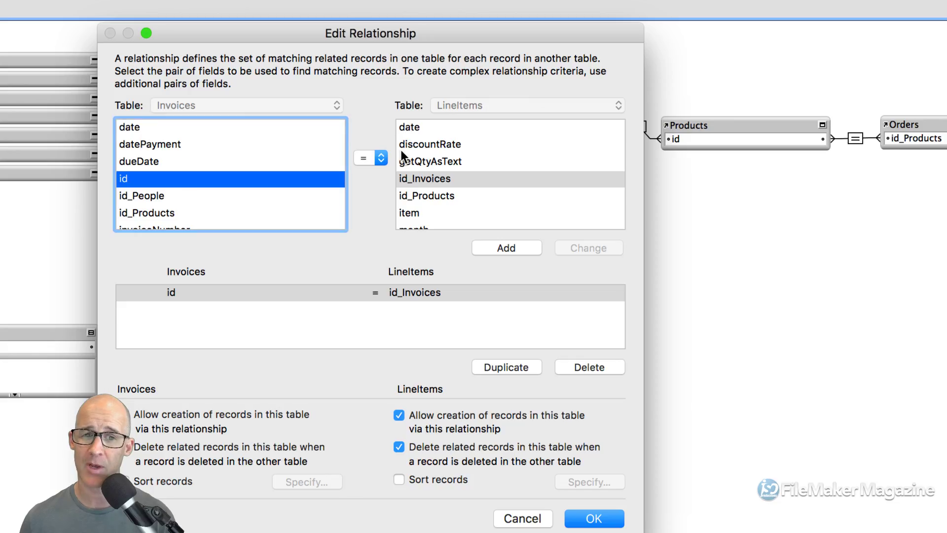
pyautogui.click(426, 179)
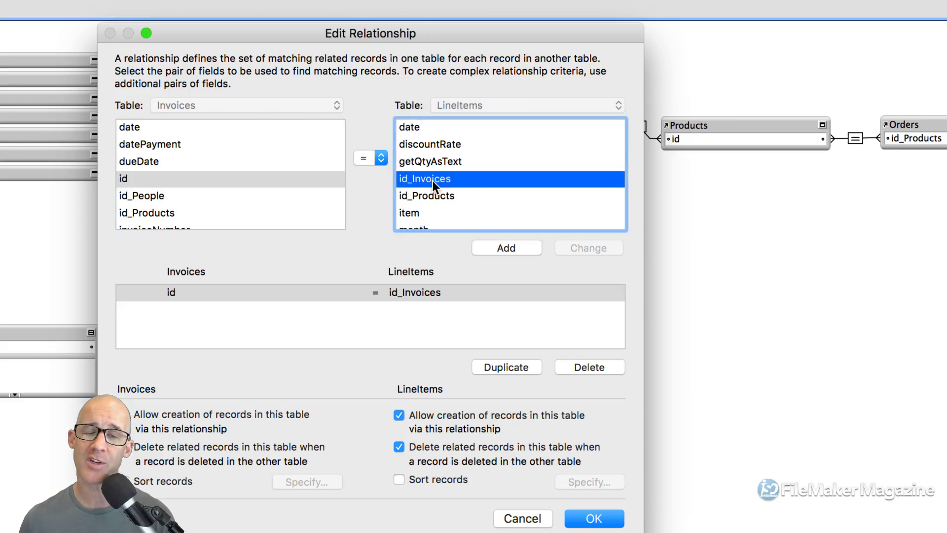
pyautogui.click(537, 524)
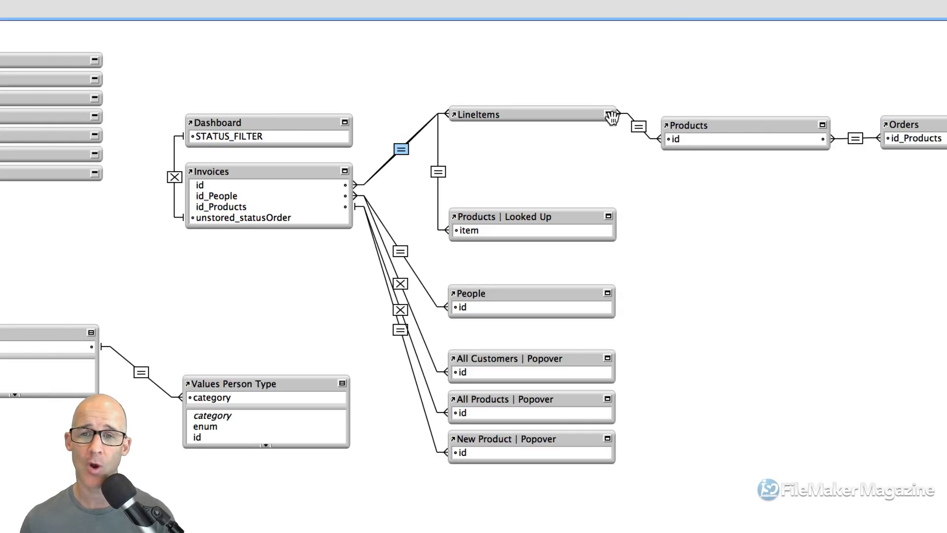
pyautogui.click(608, 115)
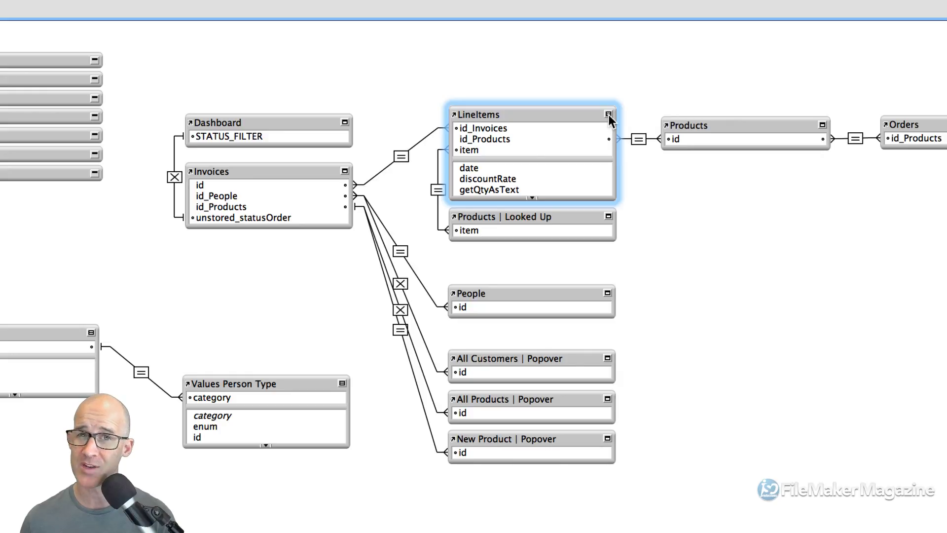
pyautogui.click(608, 115)
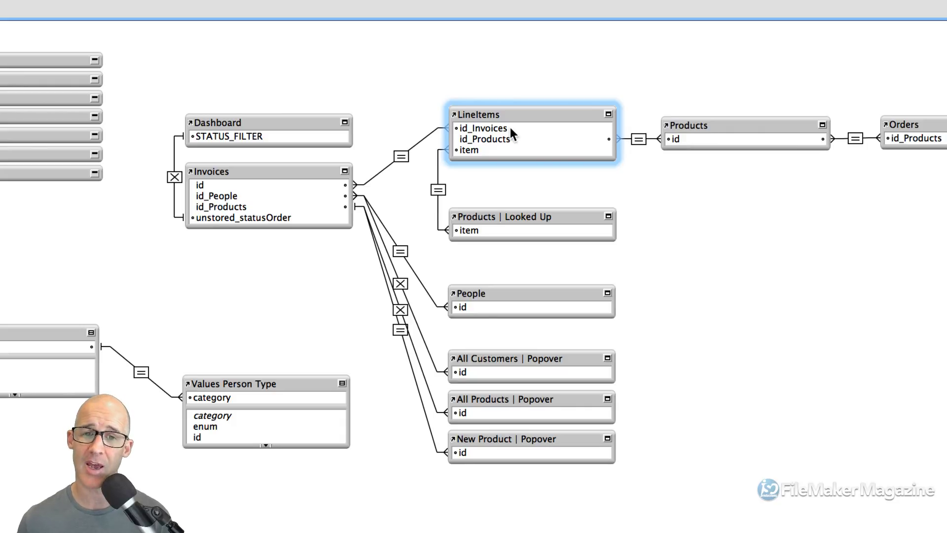
# View the source table information of the LineItems occurrence, and deselect it
pyautogui.hscroll(2, 515, 129)
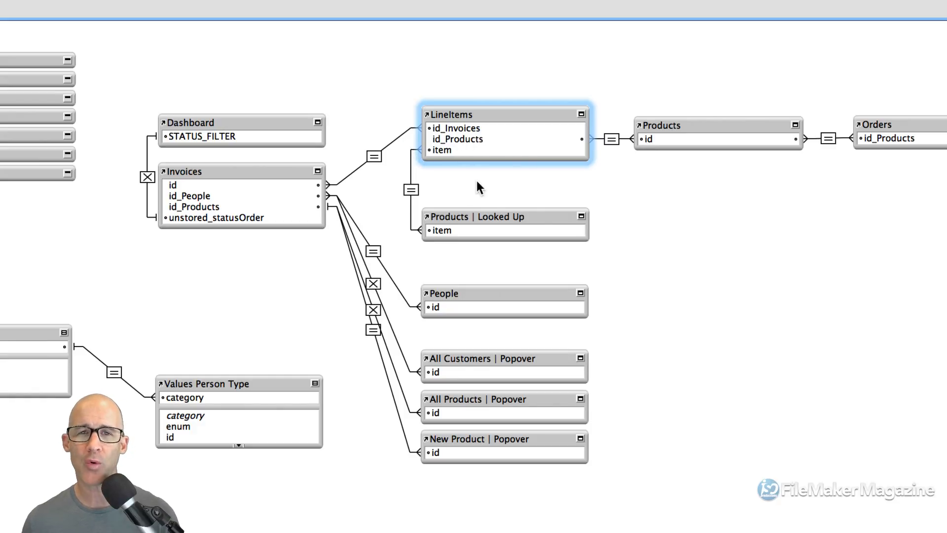
pyautogui.moveTo(427, 117)
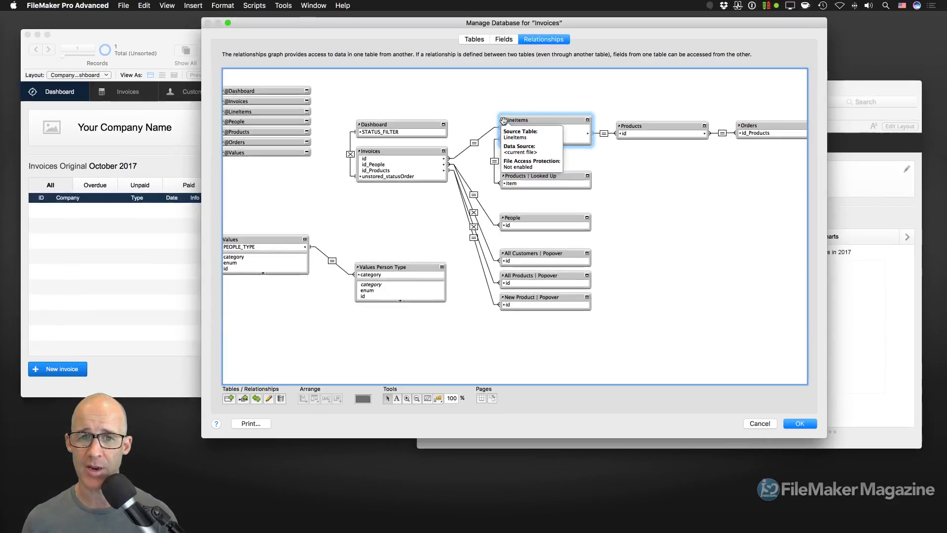
pyautogui.click(606, 166)
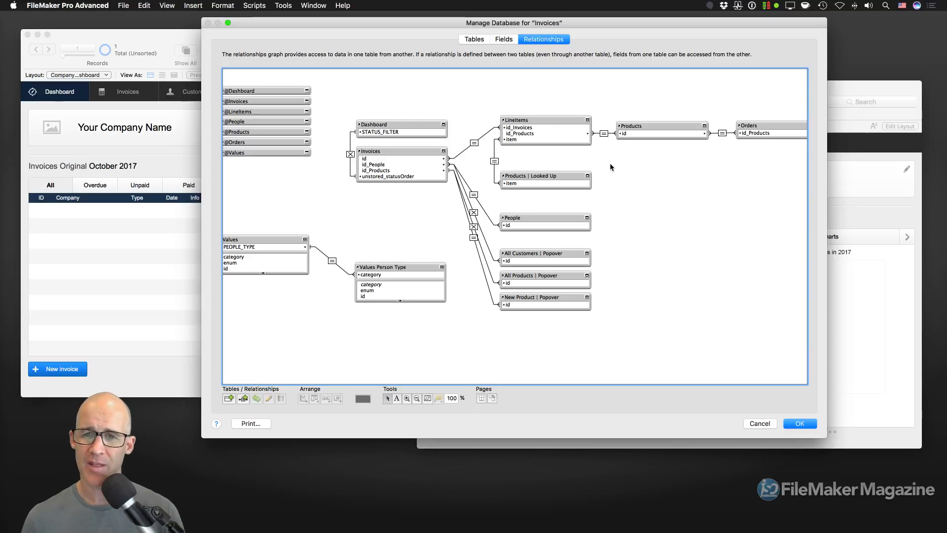
# Move Products | Looked Up directly beneath LineItems, and bring People and the three Popover occurrences up as a compact group
pyautogui.click(540, 218)
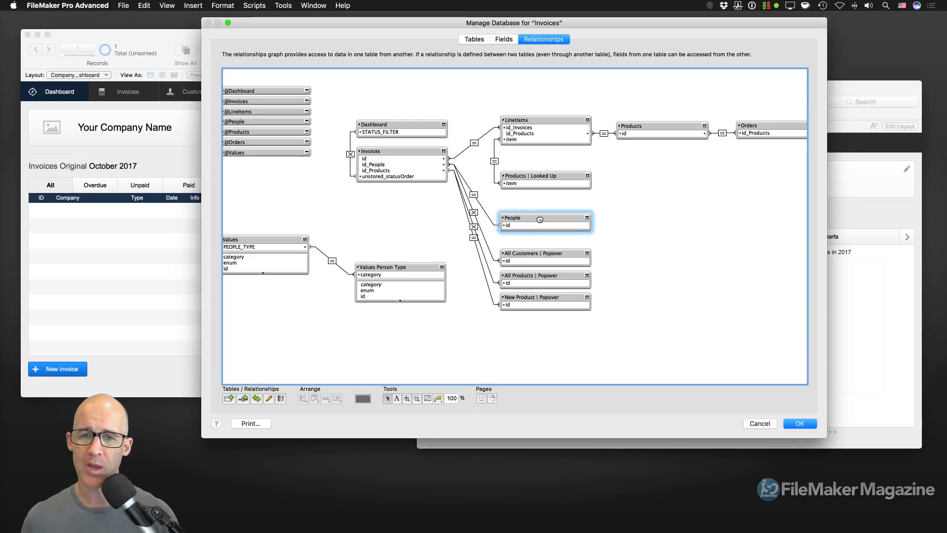
pyautogui.moveTo(540, 219); pyautogui.dragTo(540, 234)
pyautogui.moveTo(549, 172); pyautogui.dragTo(547, 150)
pyautogui.moveTo(546, 223); pyautogui.dragTo(555, 318)
pyautogui.moveTo(545, 233); pyautogui.dragTo(543, 197)
# Distribute People and the three Popover occurrences vertically, and align their left edges
pyautogui.click(326, 399)
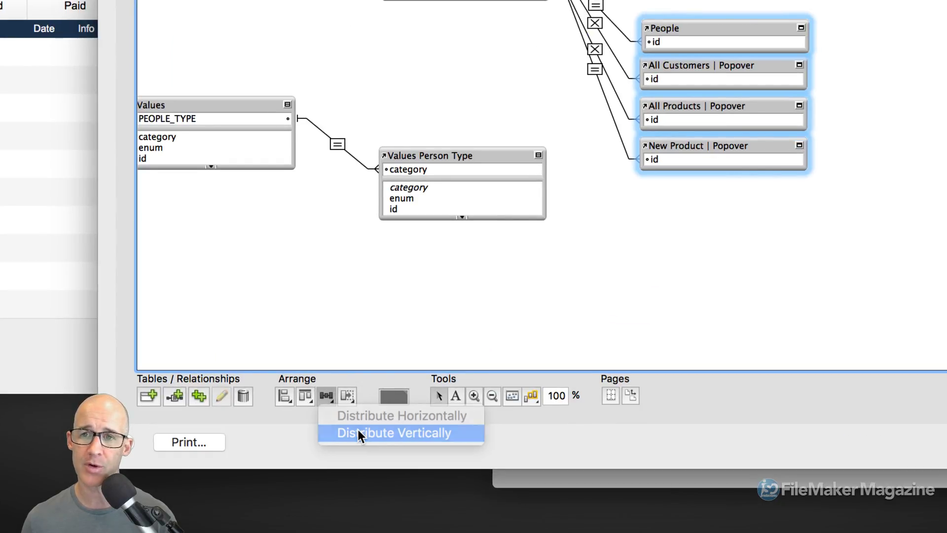
pyautogui.click(357, 433)
pyautogui.click(288, 401)
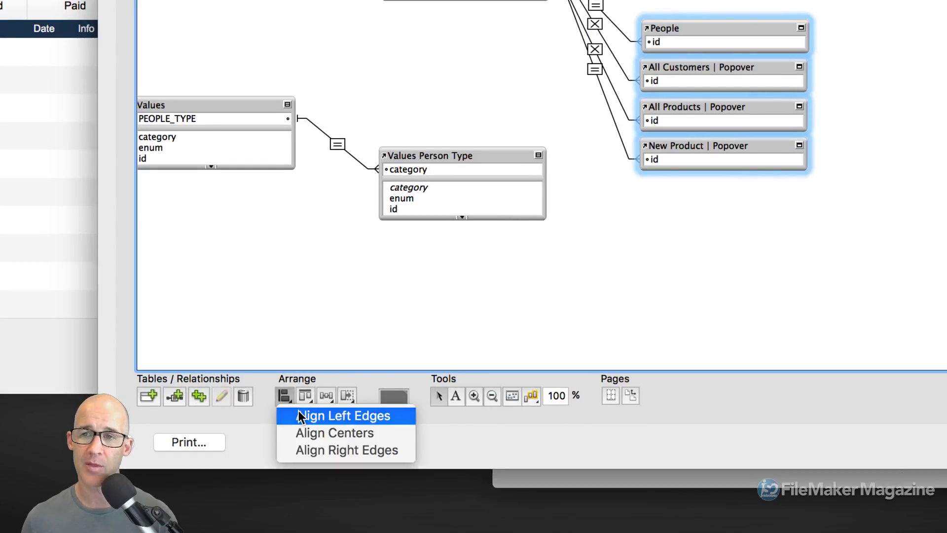
pyautogui.click(298, 414)
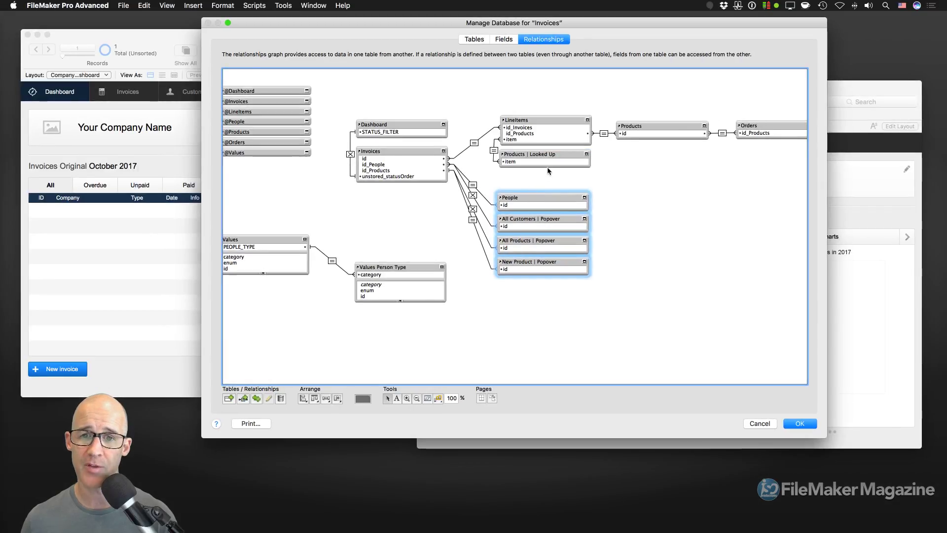
# Align the left edges of all six occurrences in the column from LineItems down to New Product | Popover
pyautogui.click(548, 172)
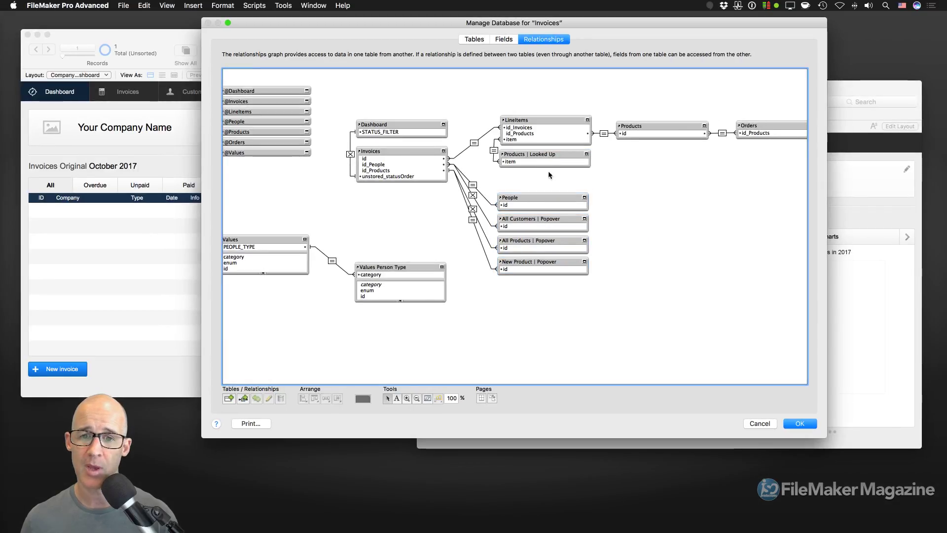
pyautogui.moveTo(552, 175); pyautogui.dragTo(549, 128)
pyautogui.moveTo(564, 321); pyautogui.dragTo(554, 114)
pyautogui.click(312, 402)
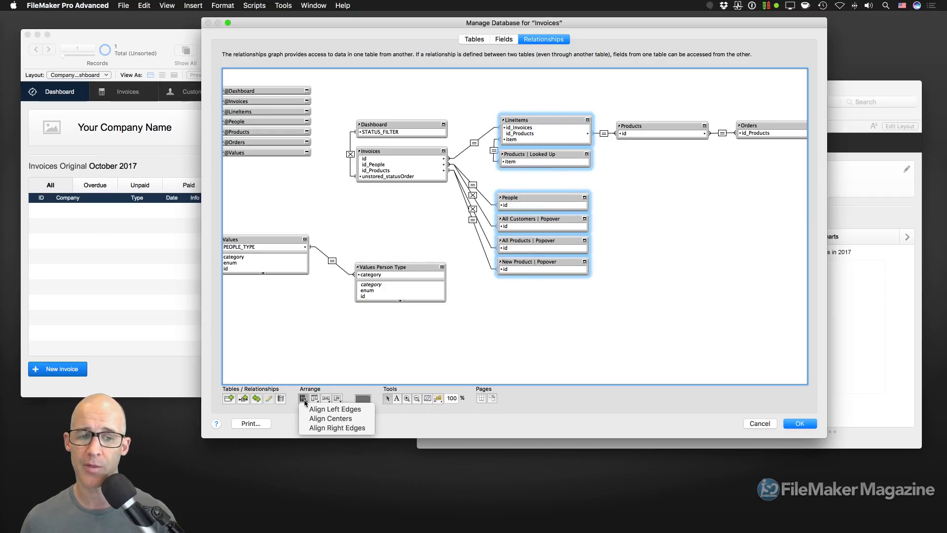
pyautogui.click(315, 409)
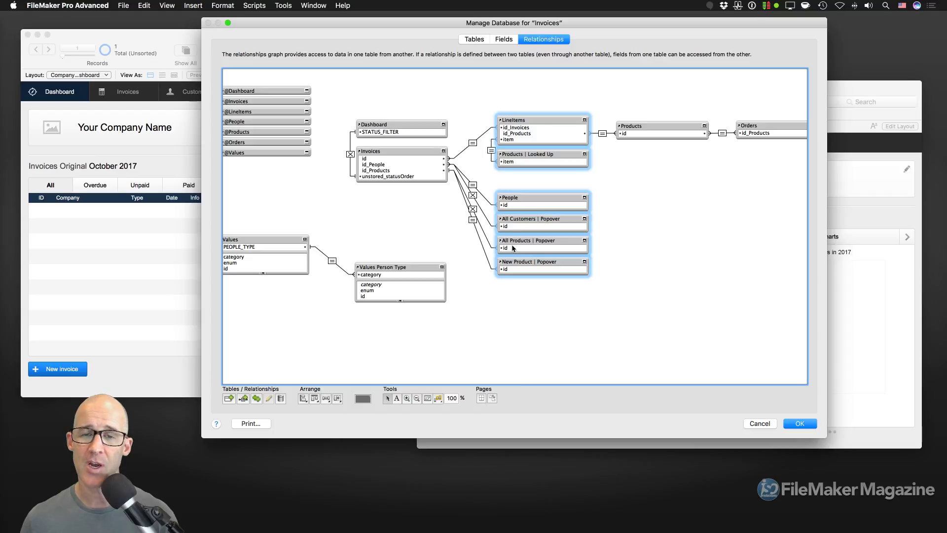
# Examine the column hierarchy by highlighting the LineItems column, and the relationship chain through Invoices, LineItems, Products and Orders
pyautogui.moveTo(470, 90); pyautogui.dragTo(598, 359)
pyautogui.click(673, 124)
pyautogui.click(762, 125)
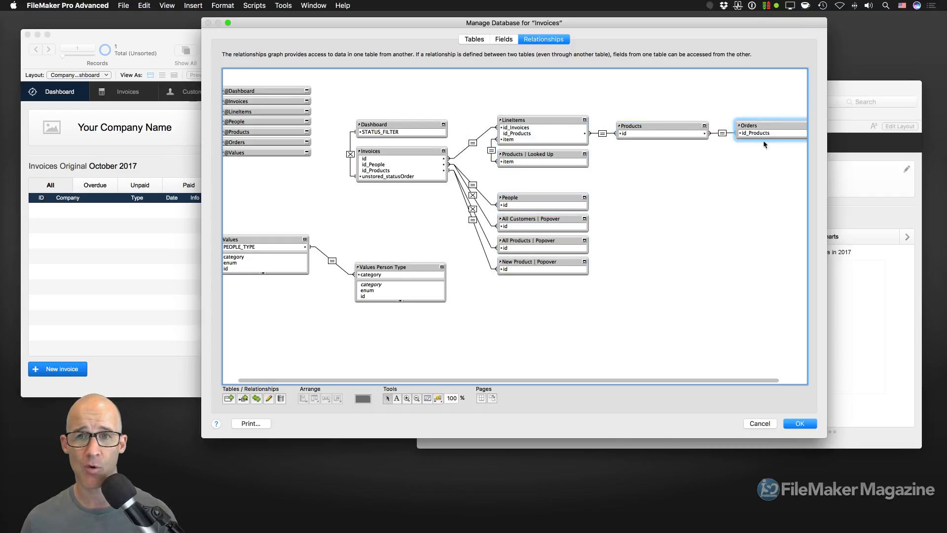
pyautogui.hscroll(2, 682, 165)
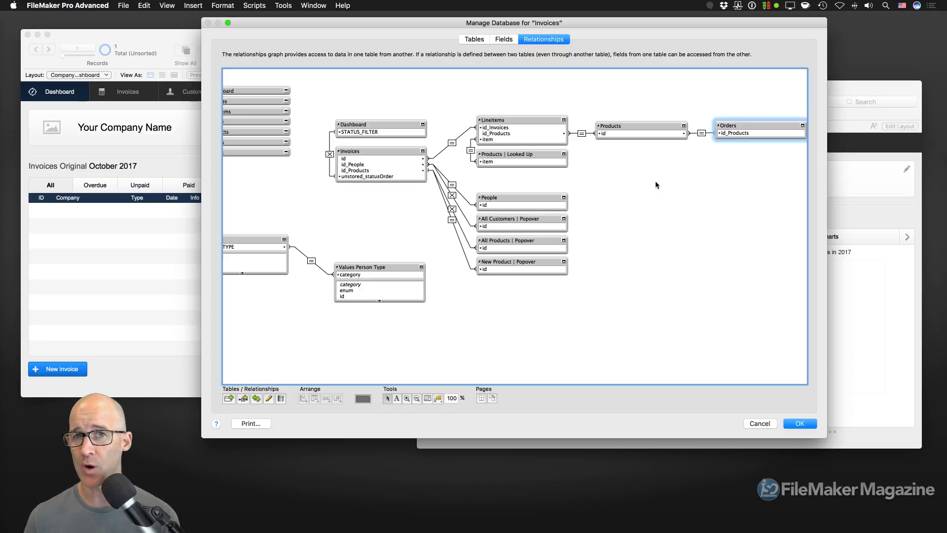
pyautogui.click(367, 152)
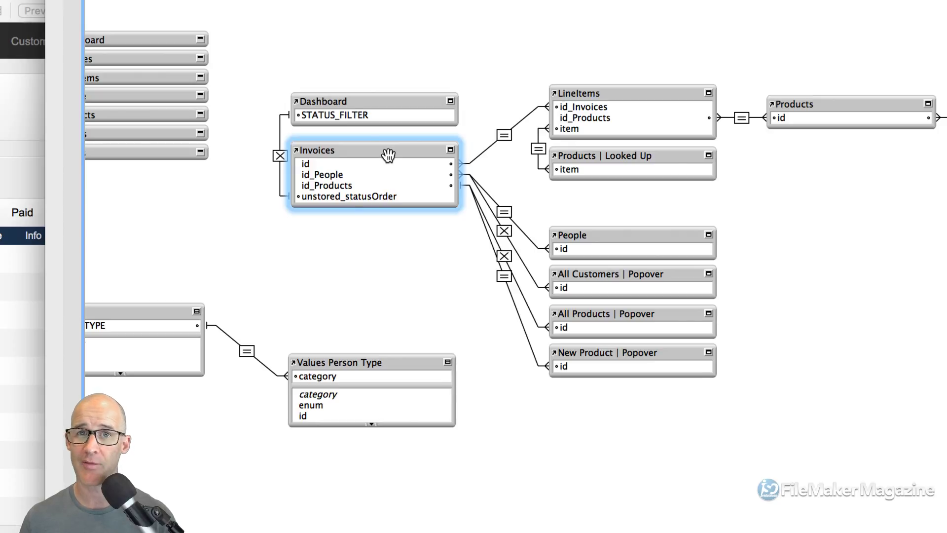
pyautogui.click(604, 93)
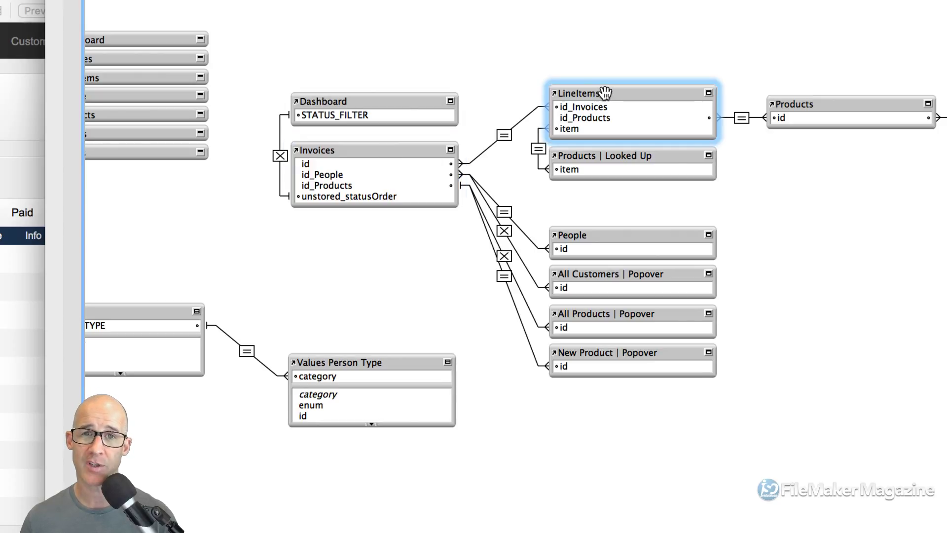
pyautogui.click(816, 106)
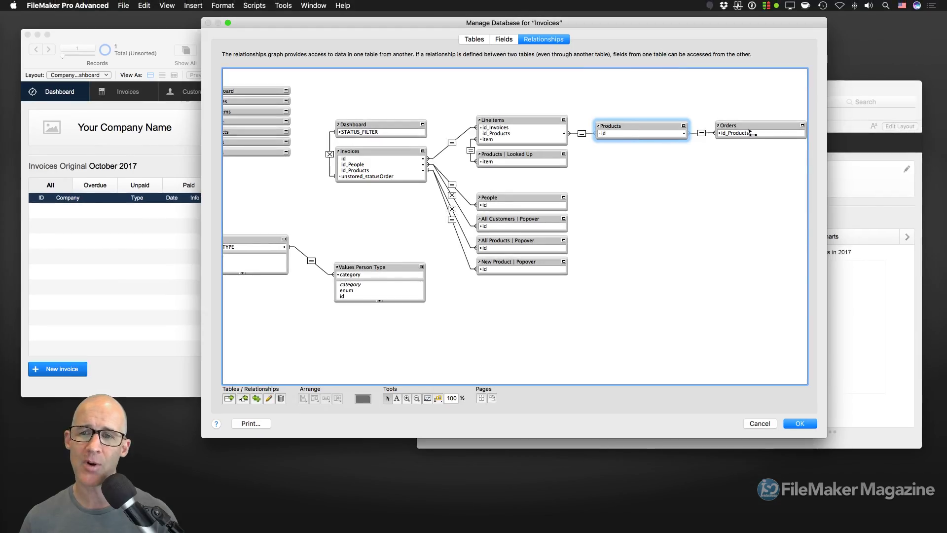
pyautogui.click(749, 132)
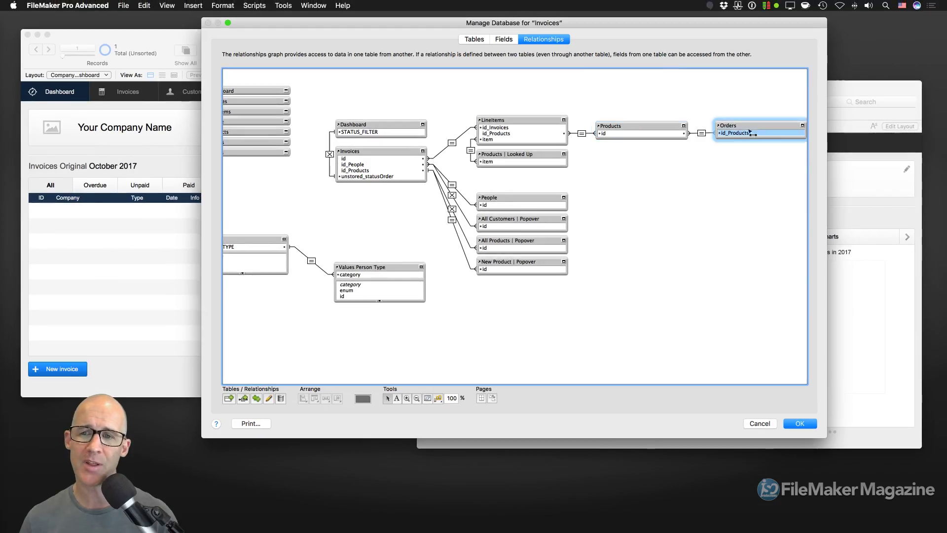
# Trace the relationship path from Invoices through LineItems and Products to Orders, and back to Invoices
pyautogui.click(377, 153)
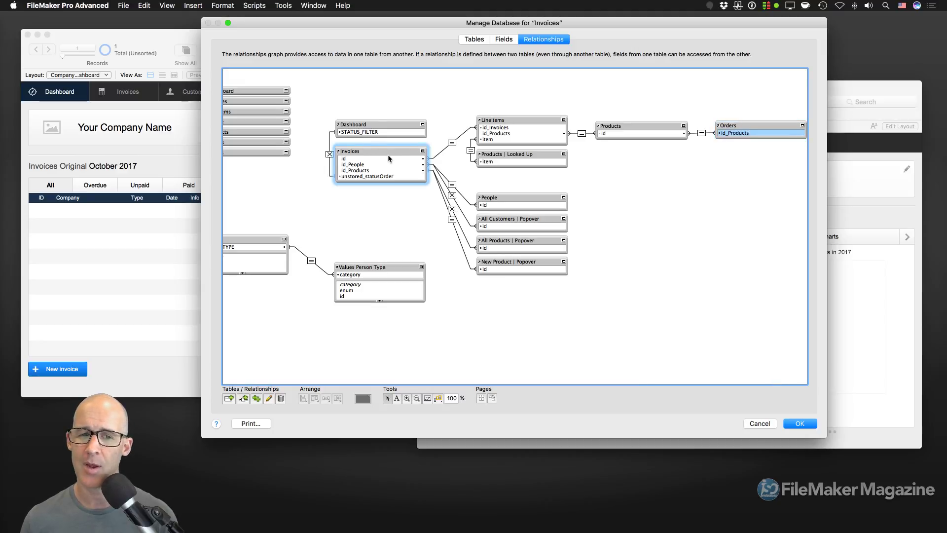
pyautogui.click(516, 122)
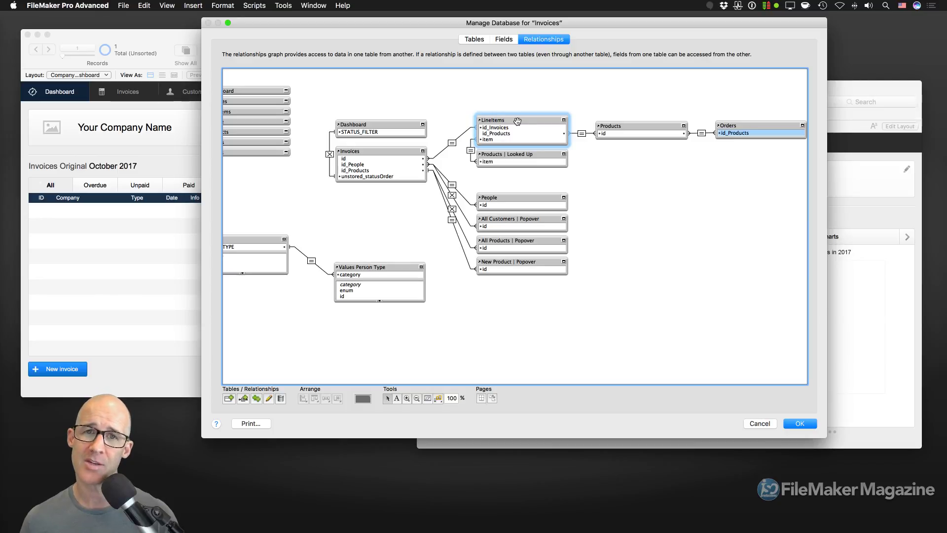
pyautogui.click(666, 125)
pyautogui.click(745, 130)
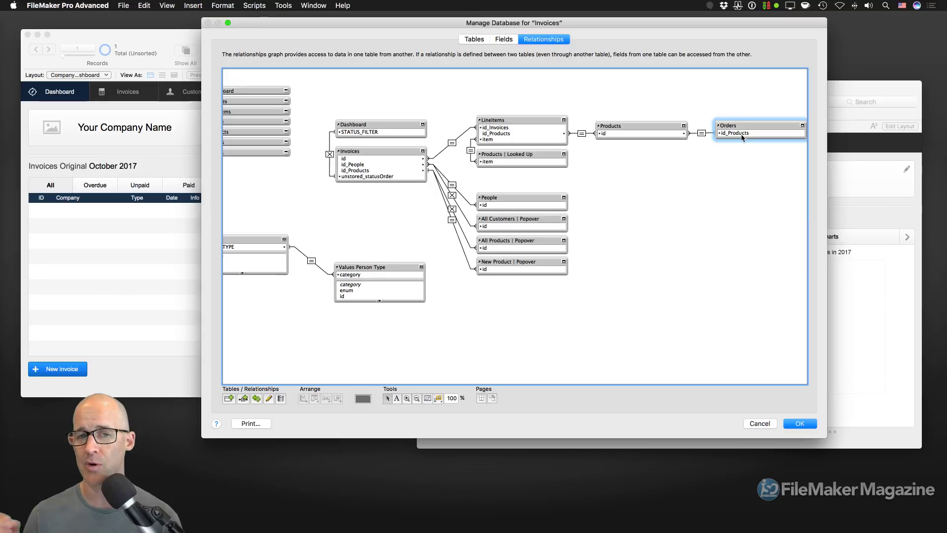
pyautogui.click(380, 152)
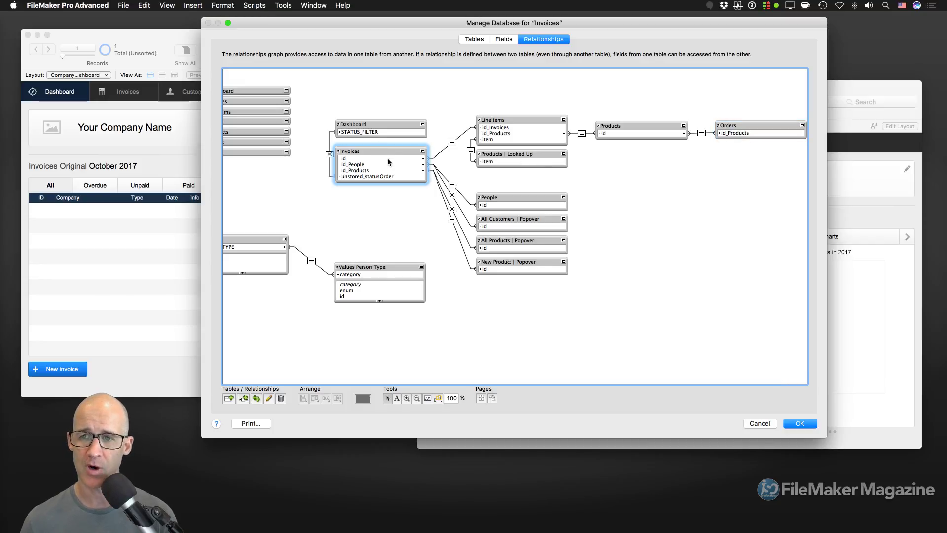
# Examine how the graph divides into columns by marking the gaps between the anchor tables, Invoices, LineItems and Products columns
pyautogui.hscroll(-3, 368, 203)
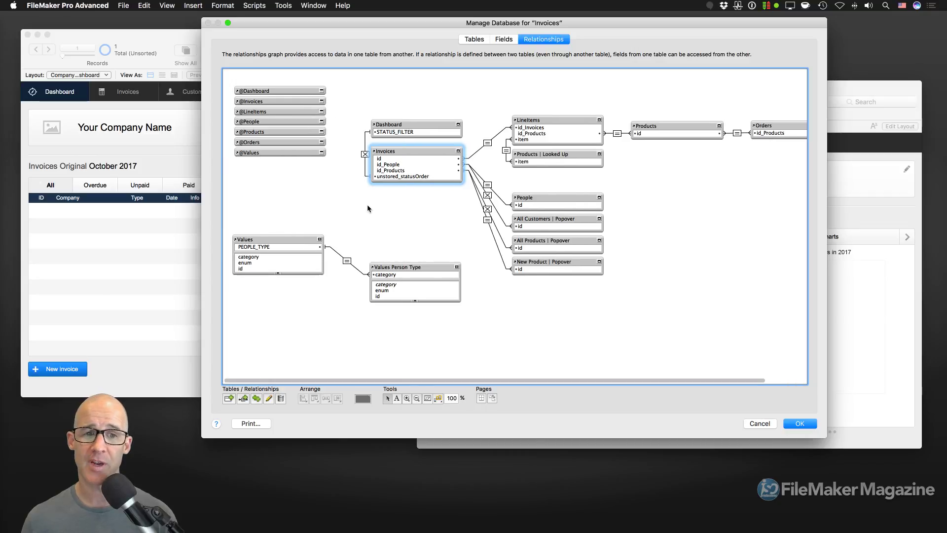
pyautogui.moveTo(336, 70); pyautogui.dragTo(360, 373)
pyautogui.moveTo(470, 75); pyautogui.dragTo(498, 380)
pyautogui.moveTo(609, 81); pyautogui.dragTo(625, 341)
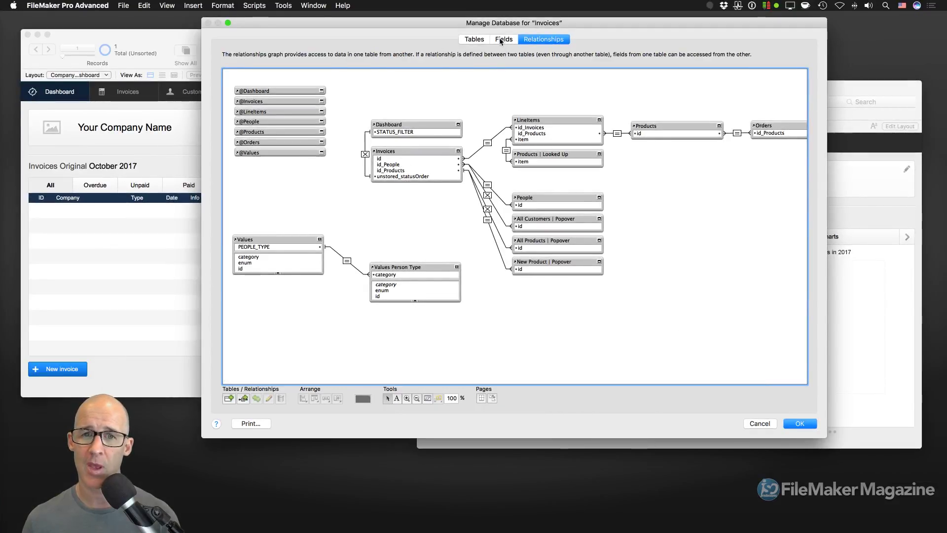
# Switch the field list's sort view to custom order and return to the relationships graph
pyautogui.click(500, 41)
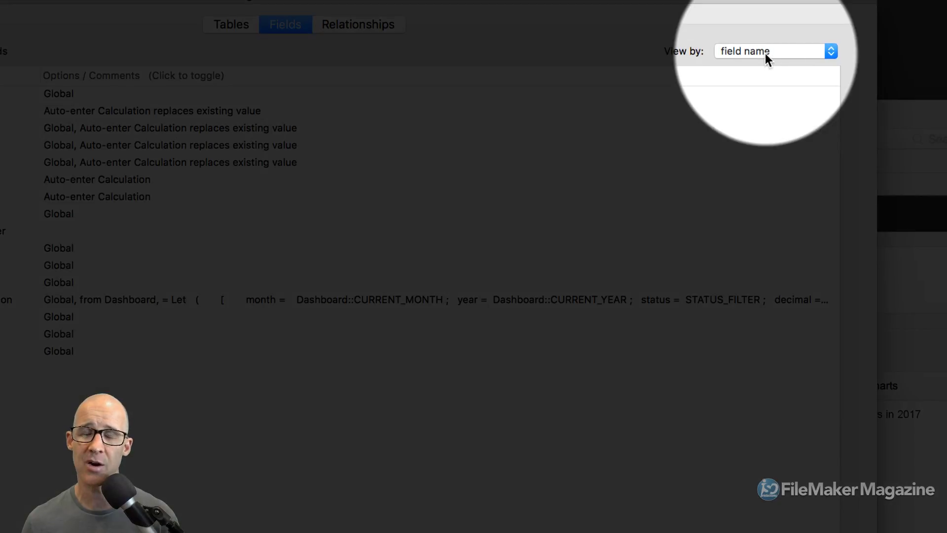
pyautogui.click(753, 52)
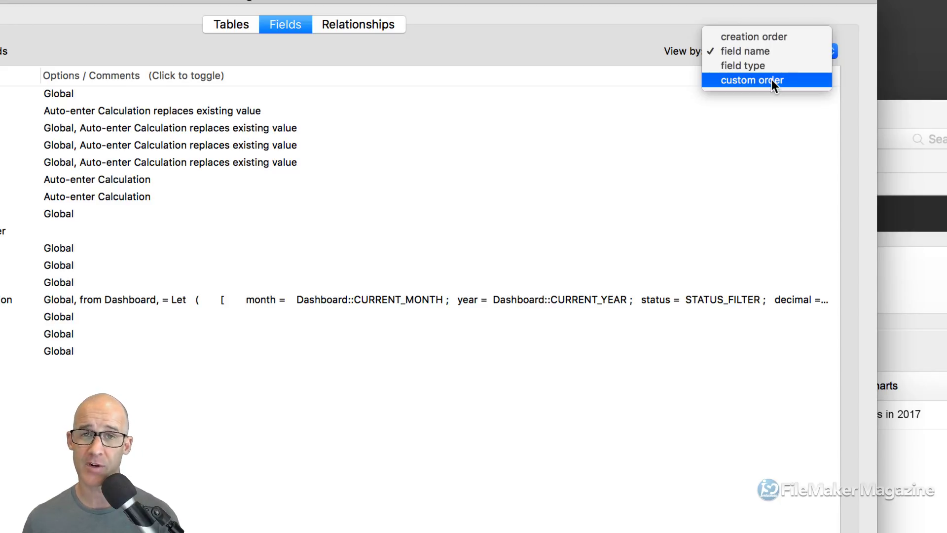
pyautogui.click(771, 81)
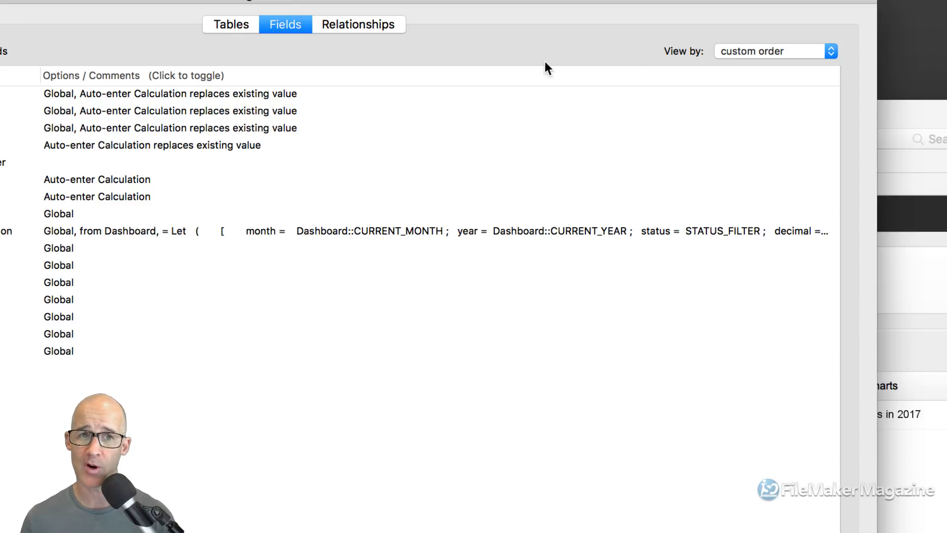
pyautogui.click(366, 25)
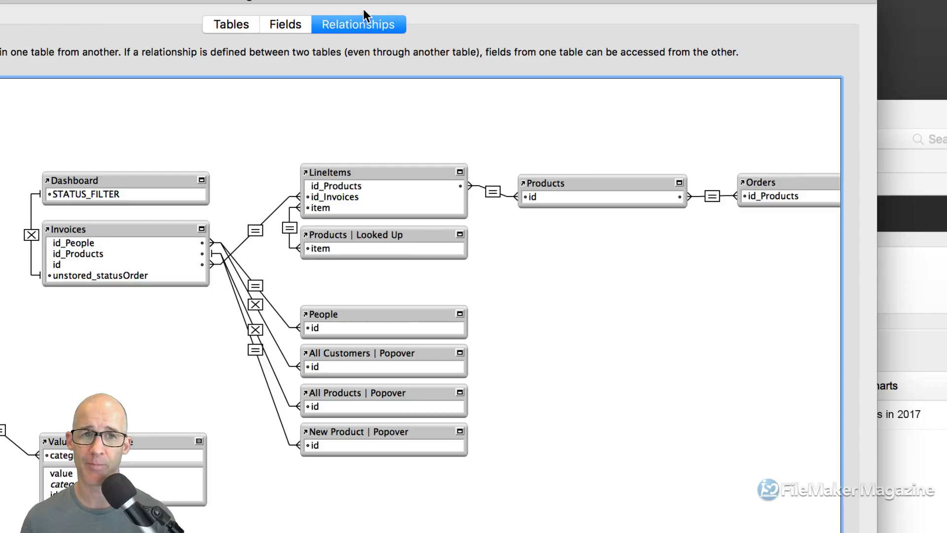
# Set the field list's view back to field name and return to the relationships graph
pyautogui.moveTo(430, 4); pyautogui.dragTo(621, 4)
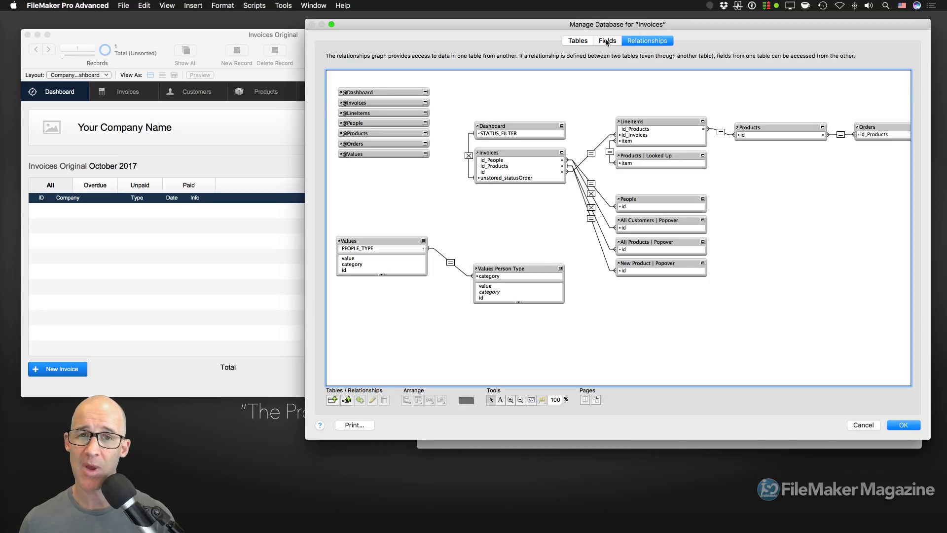
pyautogui.click(607, 41)
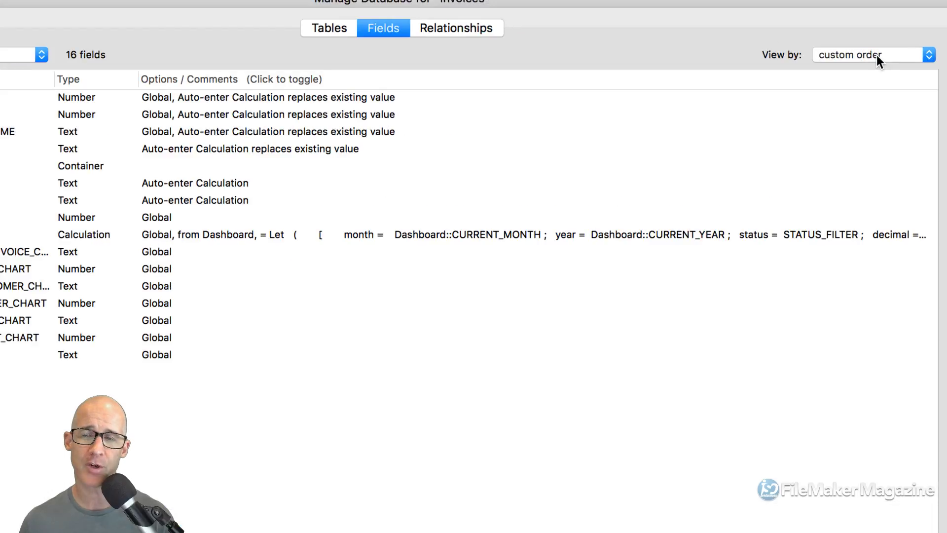
pyautogui.click(877, 55)
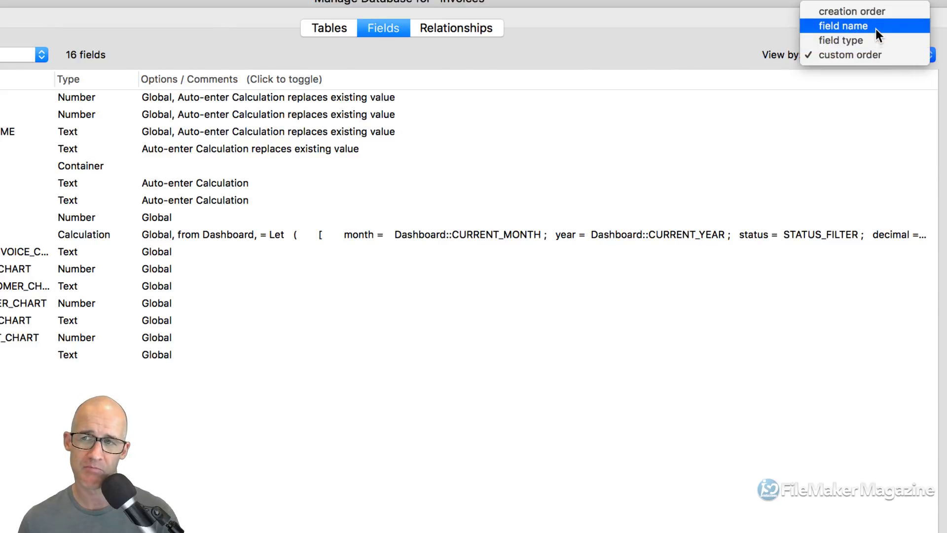
pyautogui.click(876, 30)
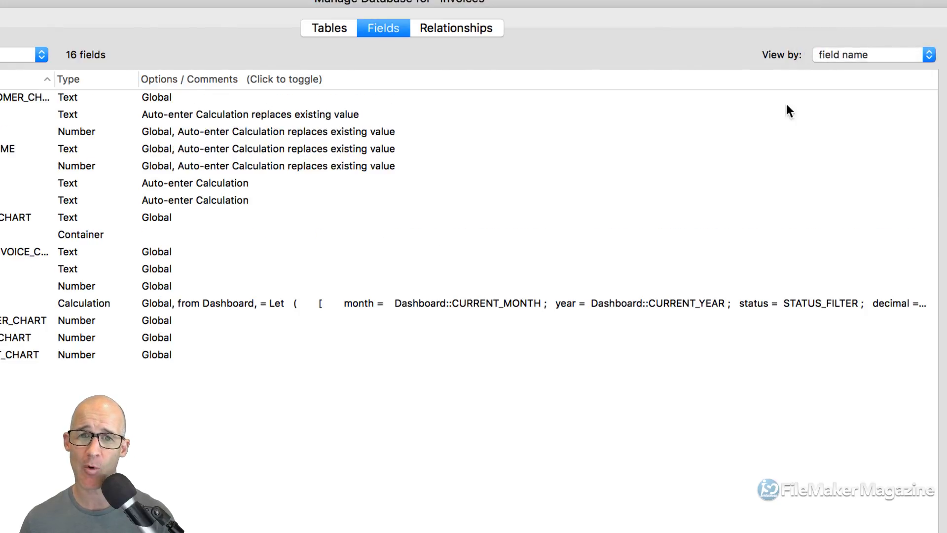
pyautogui.click(465, 29)
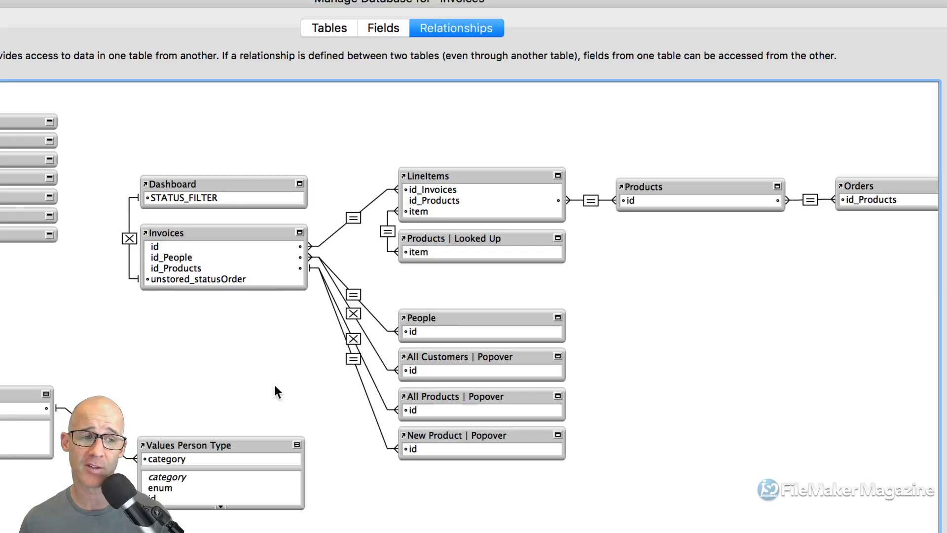
# Inspect the key fields id, id_People and id_Products in the Invoices table occurrence
pyautogui.click(150, 246)
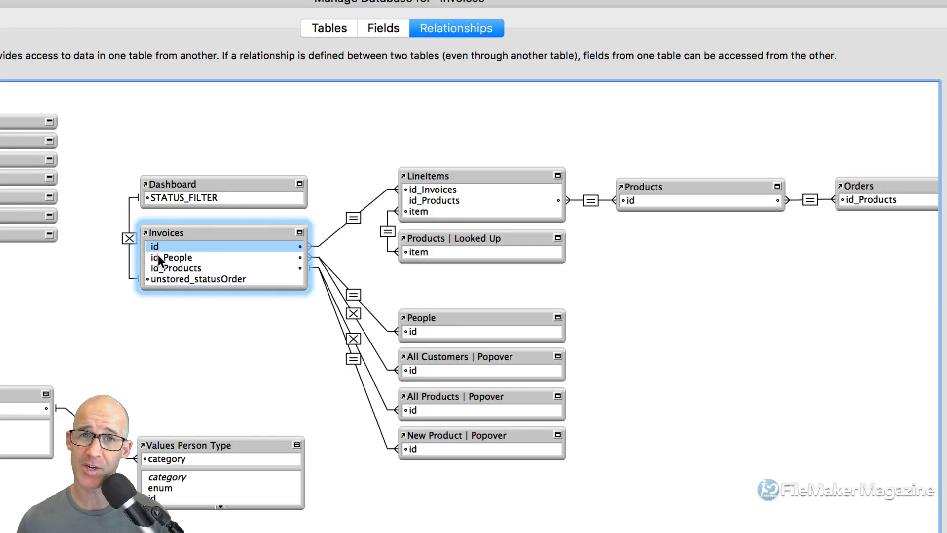
pyautogui.click(163, 257)
pyautogui.click(163, 268)
pyautogui.moveTo(163, 270); pyautogui.dragTo(164, 271)
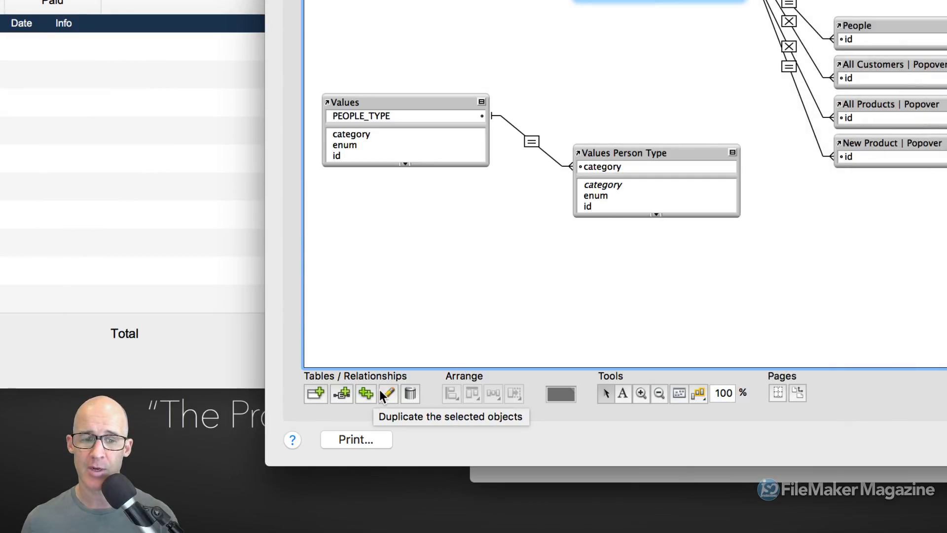
# Duplicate the Values table occurrence, placing the copy just below it, and remove that copy from the graph
pyautogui.click(402, 102)
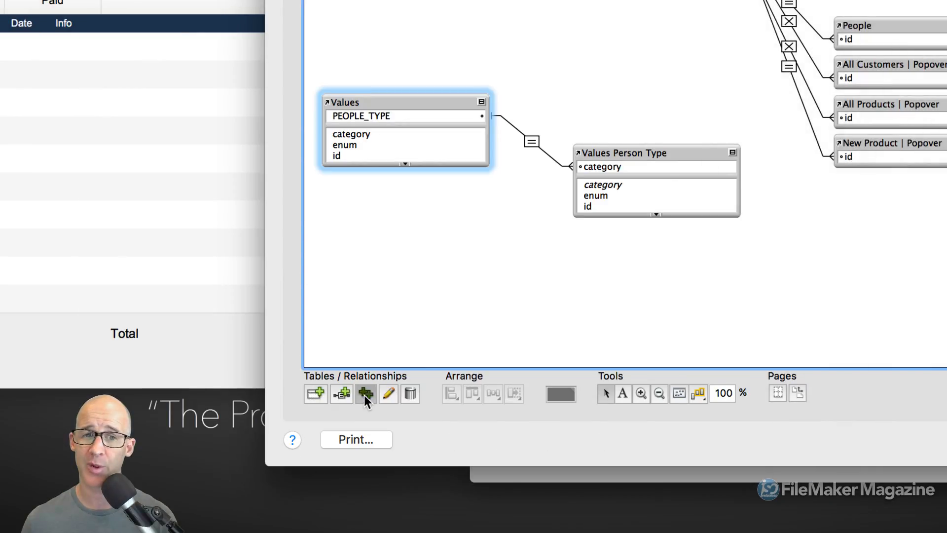
pyautogui.click(364, 396)
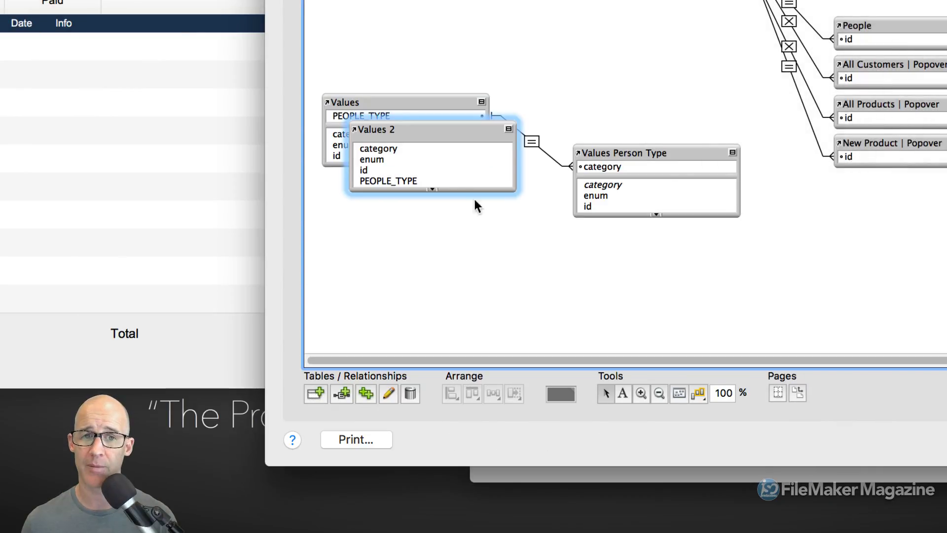
pyautogui.moveTo(446, 131); pyautogui.dragTo(452, 186)
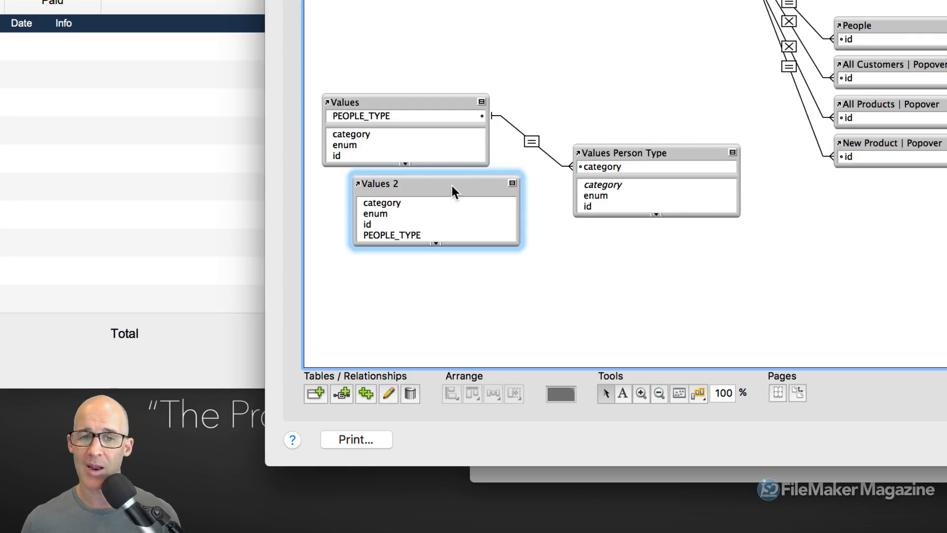
pyautogui.click(412, 396)
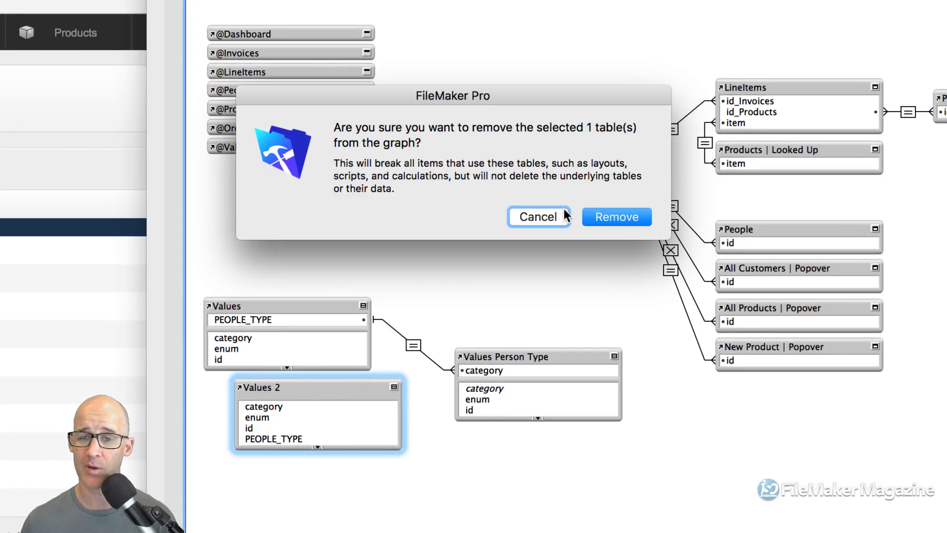
pyautogui.click(596, 221)
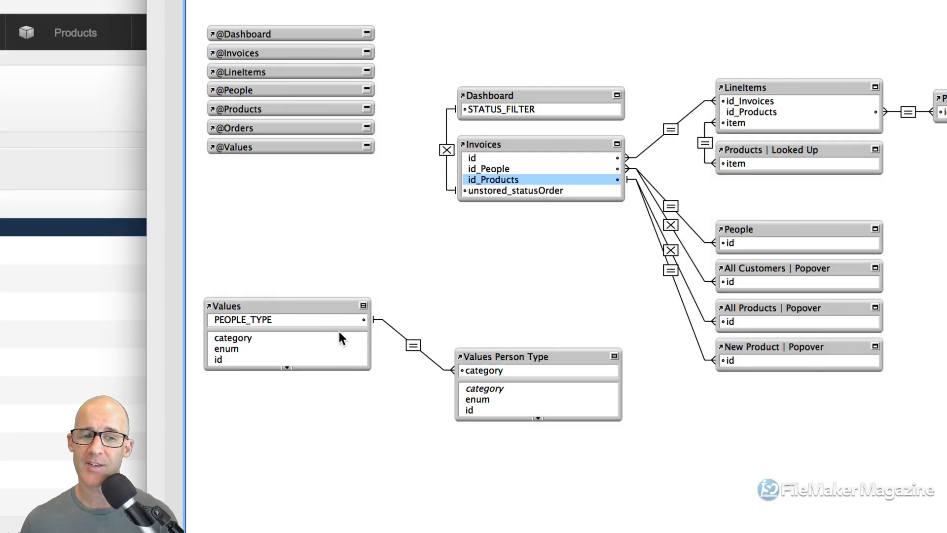
# Make another duplicate of Values beneath the original and delete the Values 3 occurrence from the graph
pyautogui.click(310, 306)
pyautogui.press('super+d')
pyautogui.moveTo(344, 387); pyautogui.dragTo(348, 403)
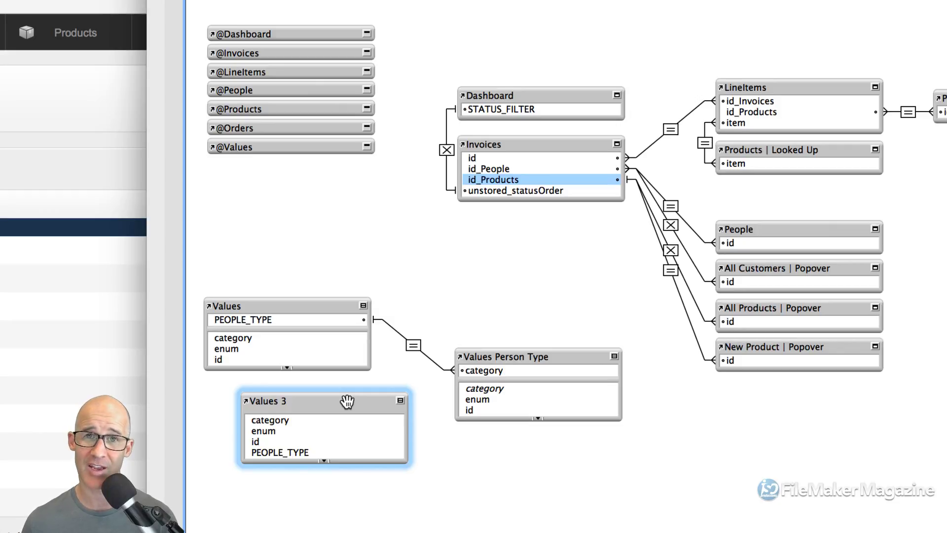
pyautogui.press('Delete')
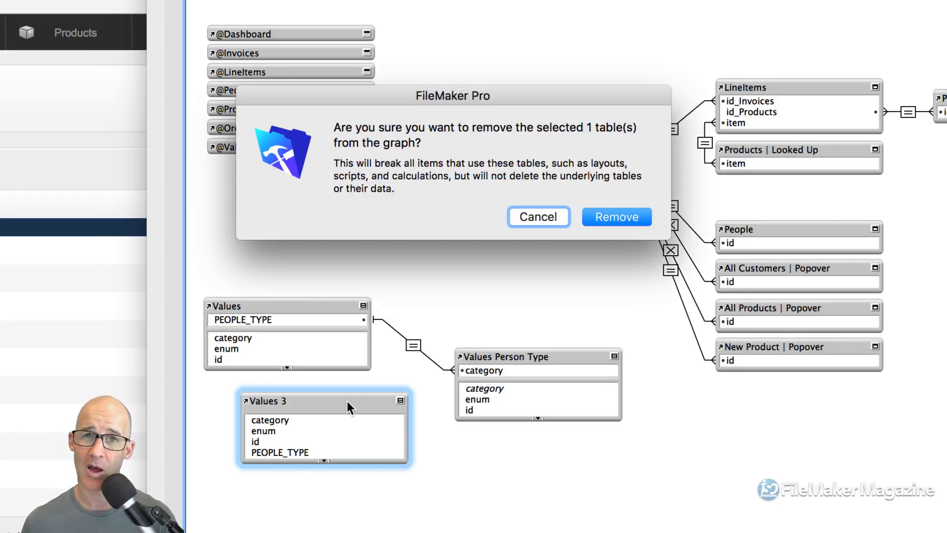
pyautogui.click(546, 217)
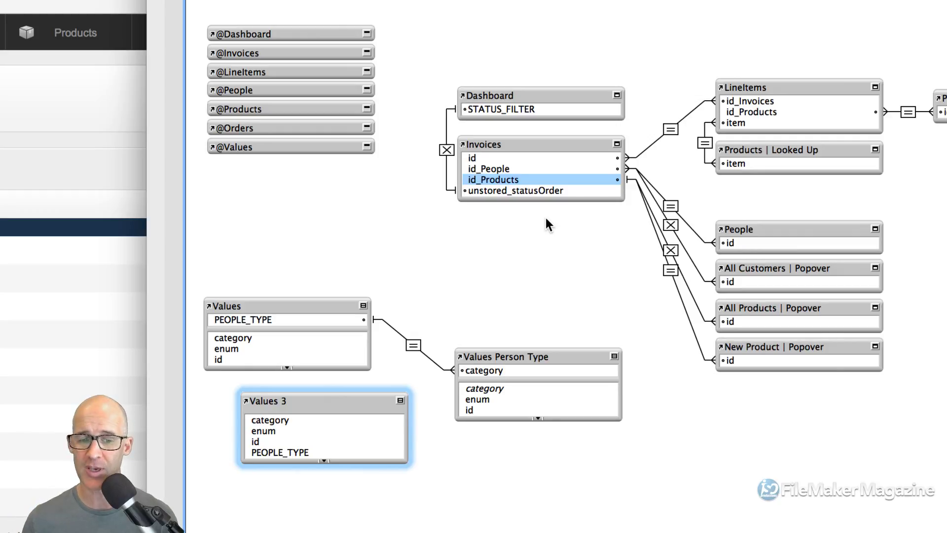
pyautogui.press('Delete')
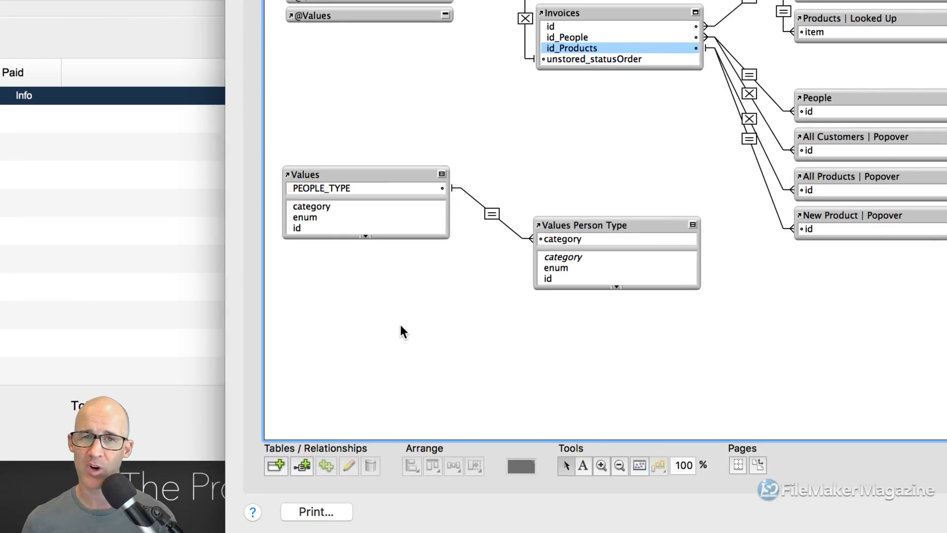
# View the source table and name settings of the Values table occurrence and leave without changes
pyautogui.click(386, 176)
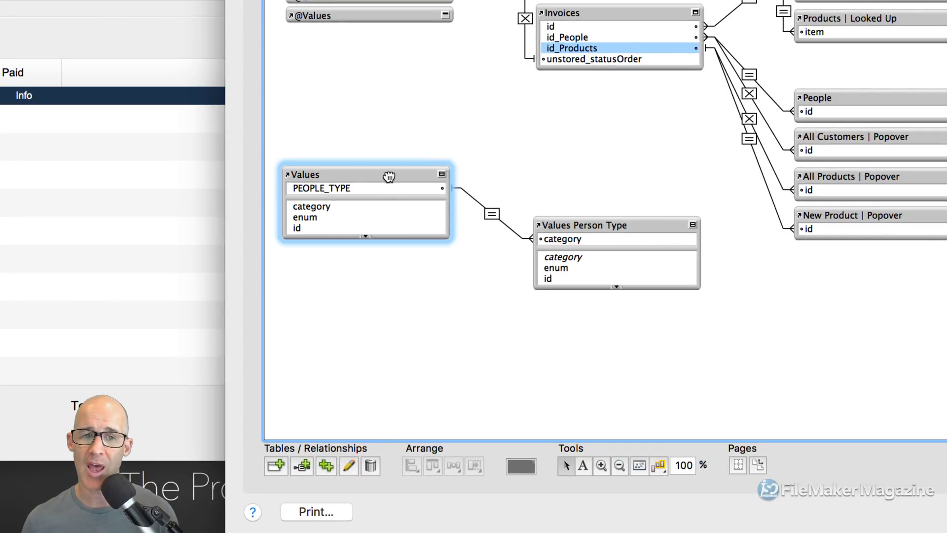
pyautogui.click(347, 466)
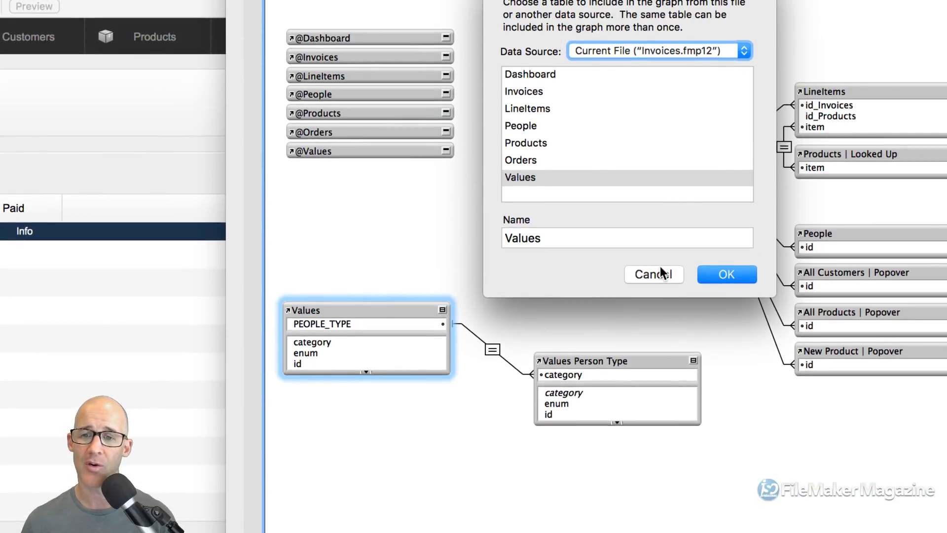
pyautogui.click(660, 136)
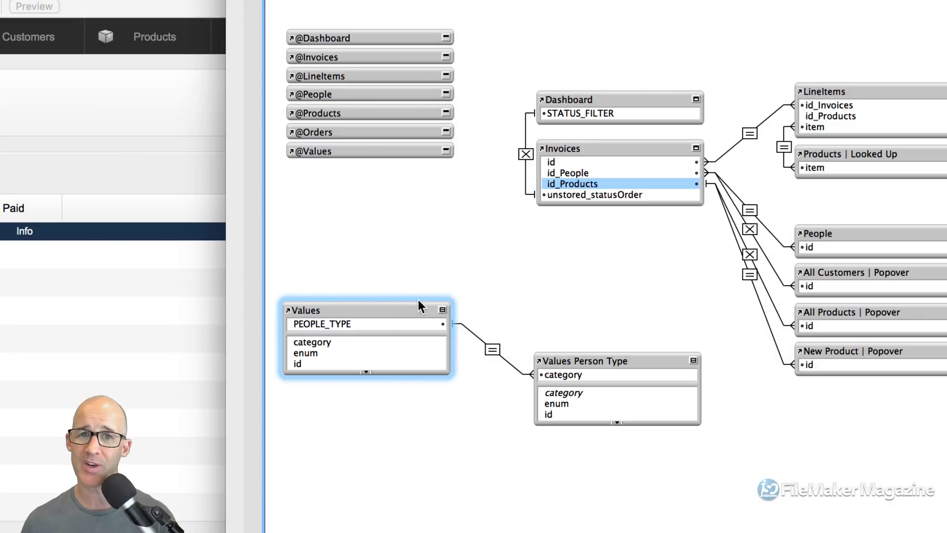
pyautogui.doubleClick(393, 306)
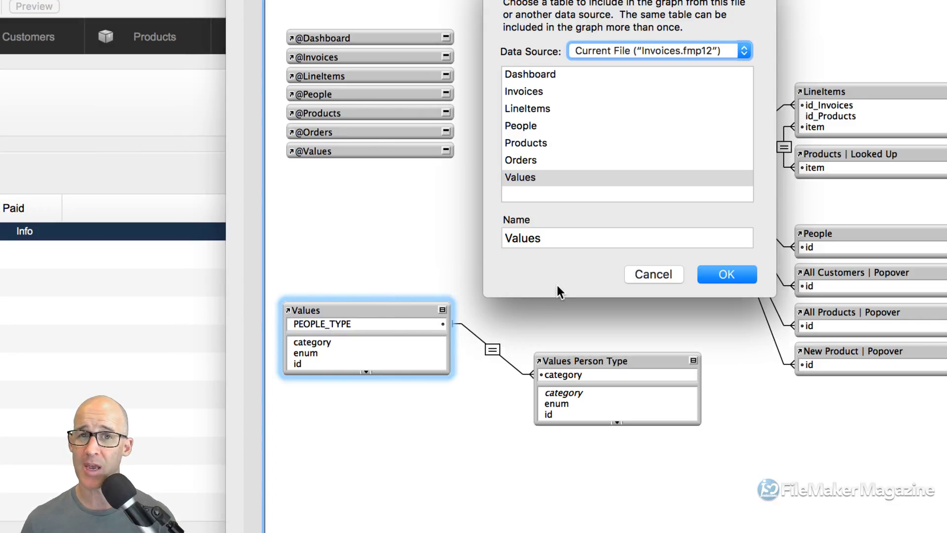
pyautogui.press('Escape')
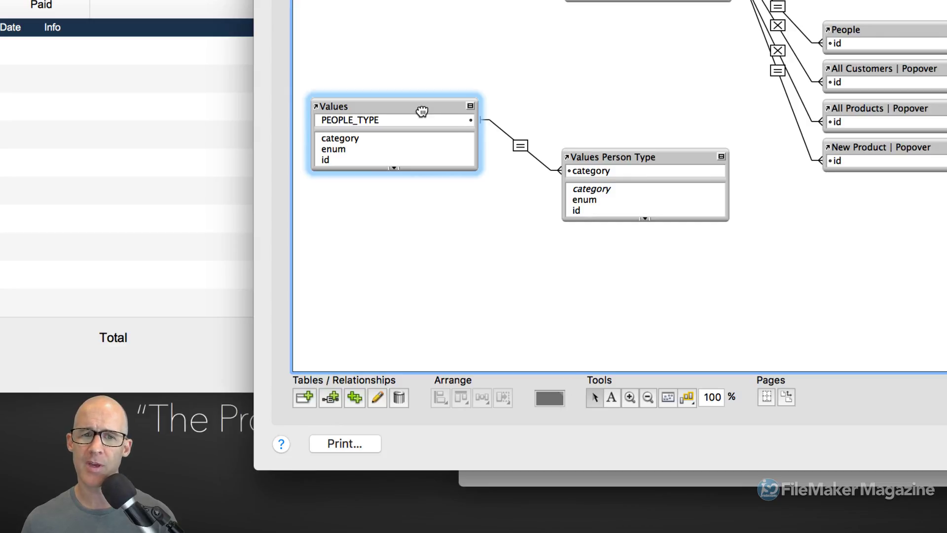
# Color the Values and Values Person Type table occurrences red
pyautogui.click(603, 157)
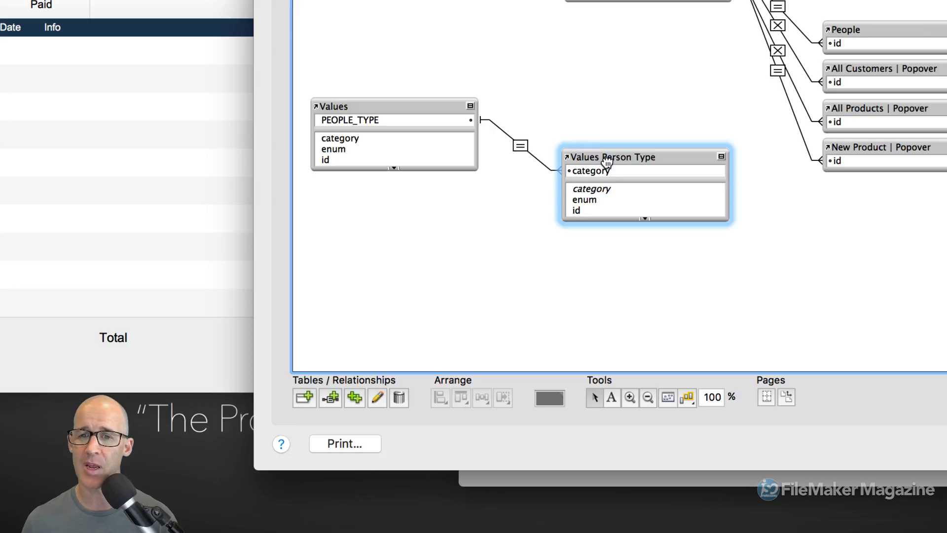
pyautogui.click(392, 105)
pyautogui.moveTo(411, 83); pyautogui.dragTo(611, 186)
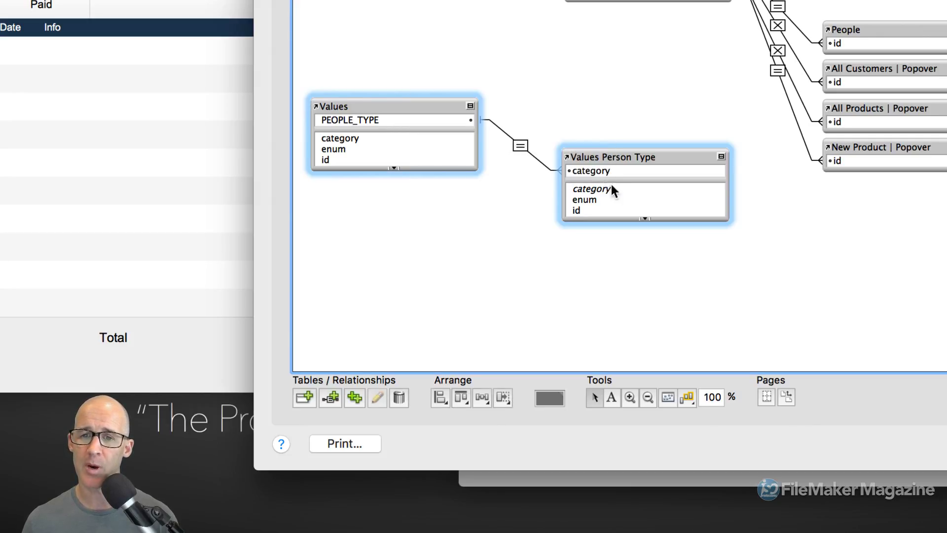
pyautogui.click(548, 399)
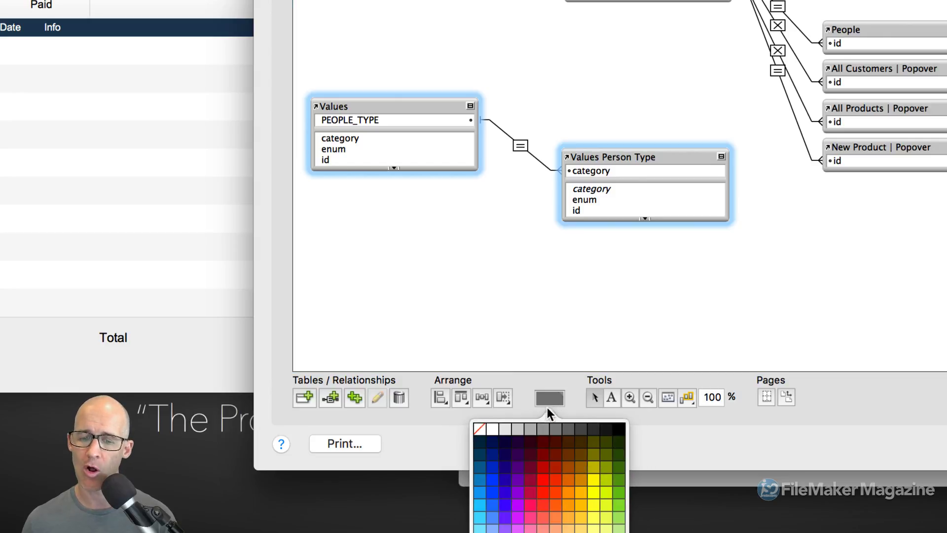
pyautogui.click(544, 480)
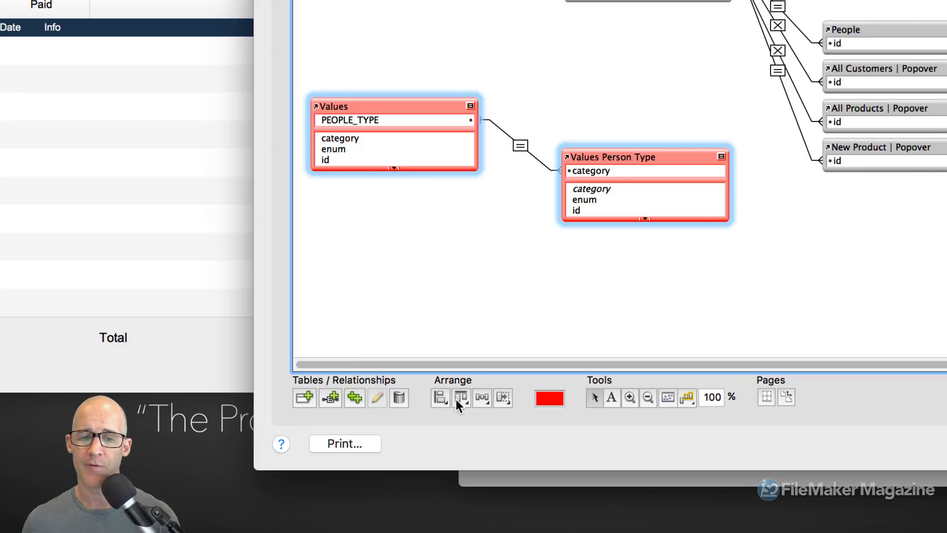
# Recolor the selected Values and Values Person Type table occurrences orange
pyautogui.click(549, 398)
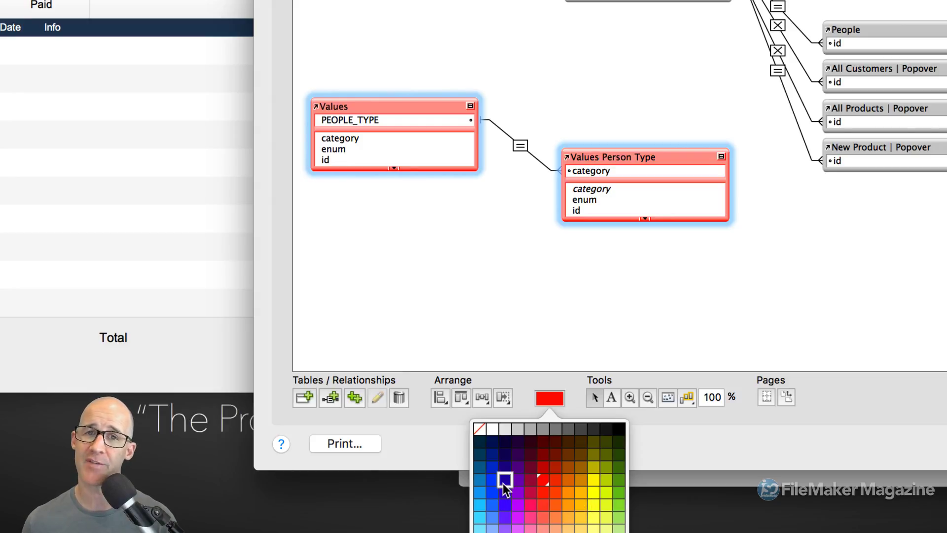
pyautogui.click(566, 480)
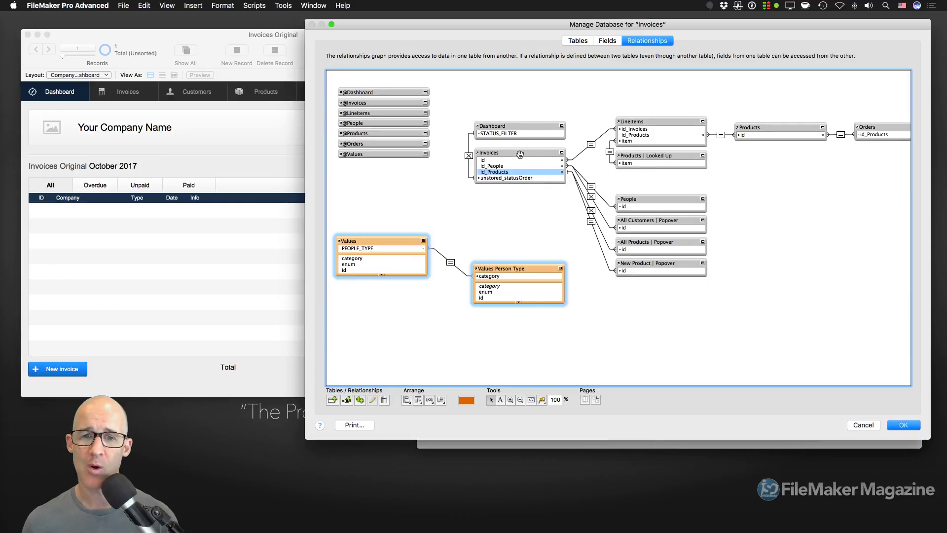
# Color the Invoices table occurrence blue and the LineItems table occurrence purple
pyautogui.click(519, 154)
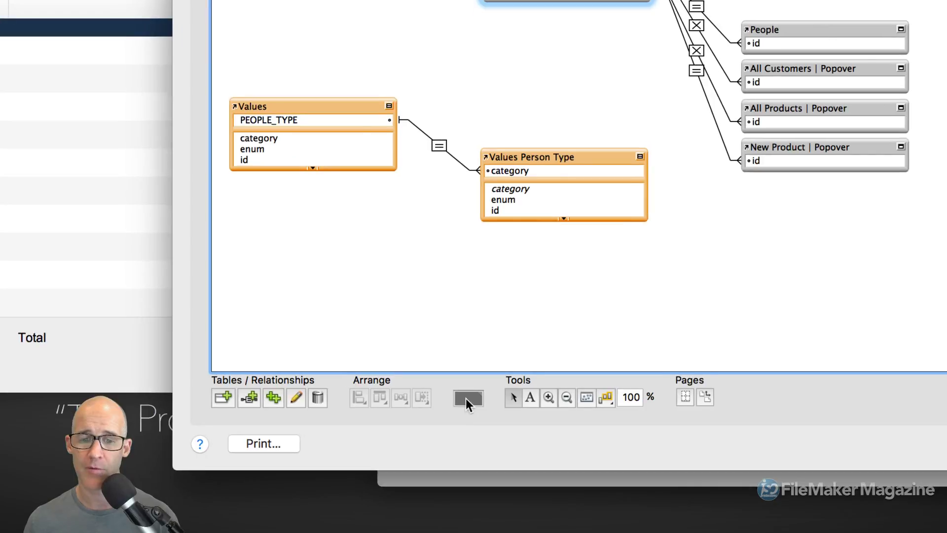
pyautogui.click(468, 398)
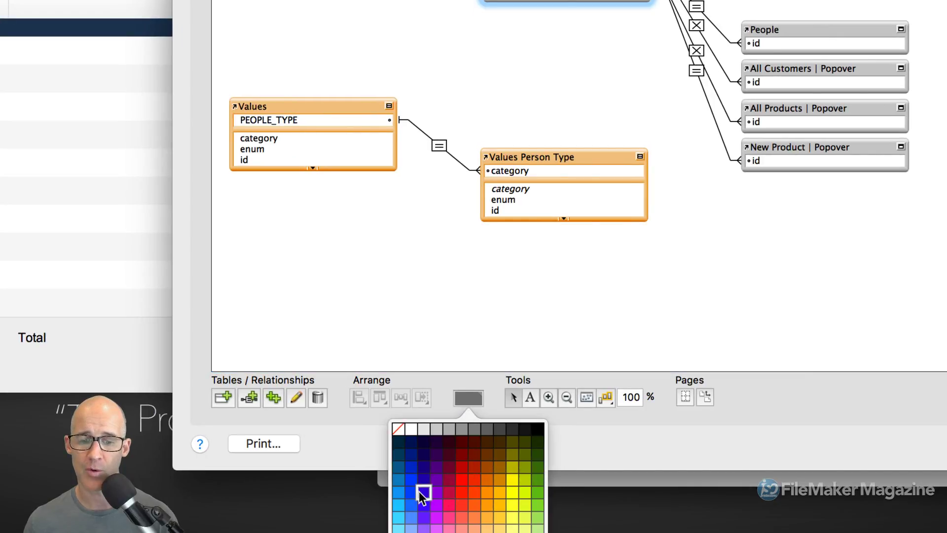
pyautogui.click(394, 492)
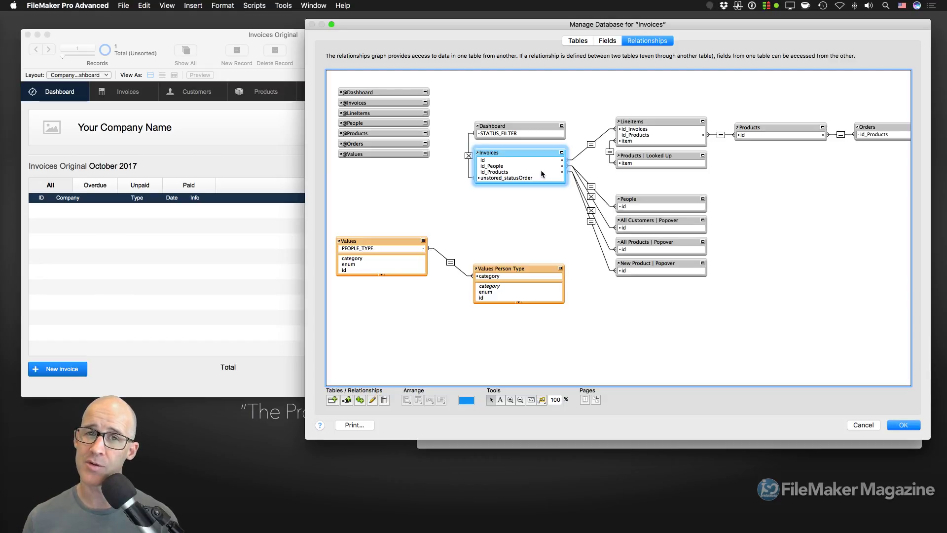
pyautogui.click(653, 122)
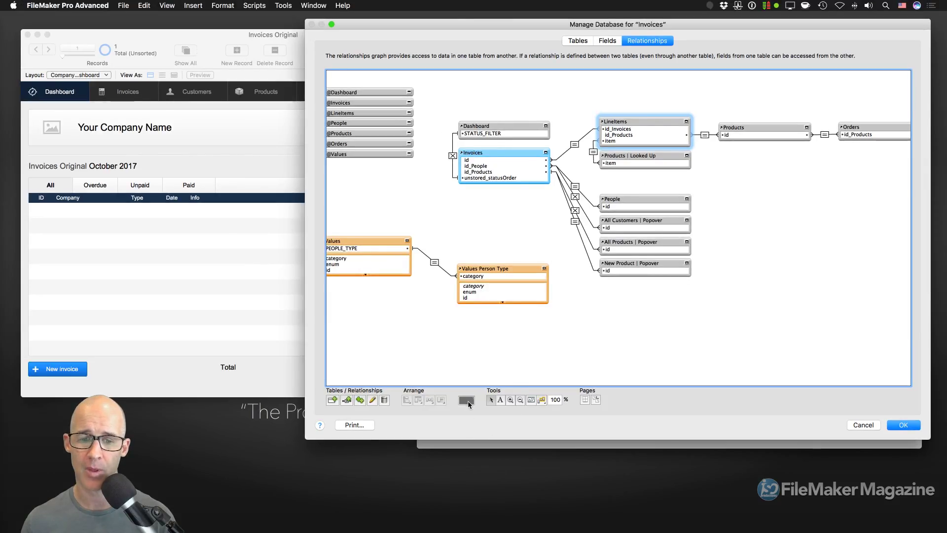
pyautogui.click(467, 401)
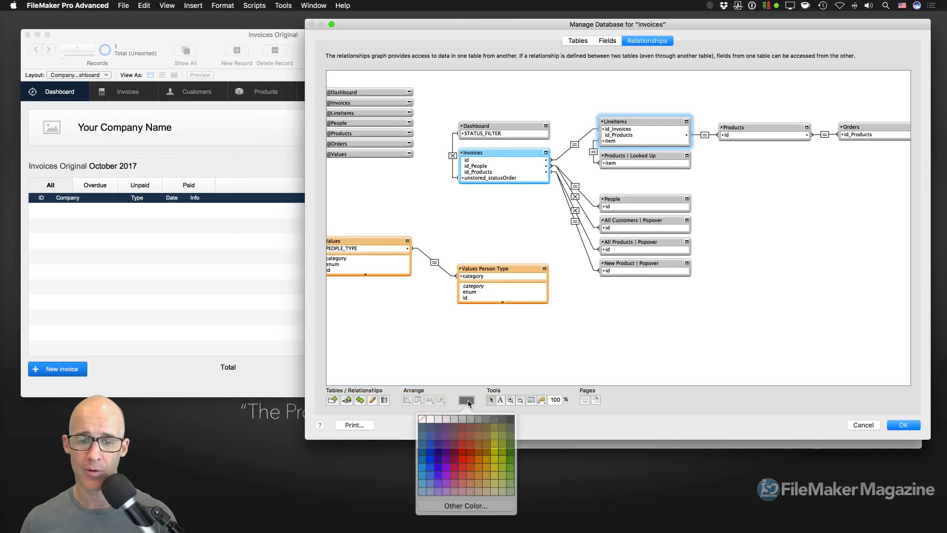
pyautogui.click(448, 452)
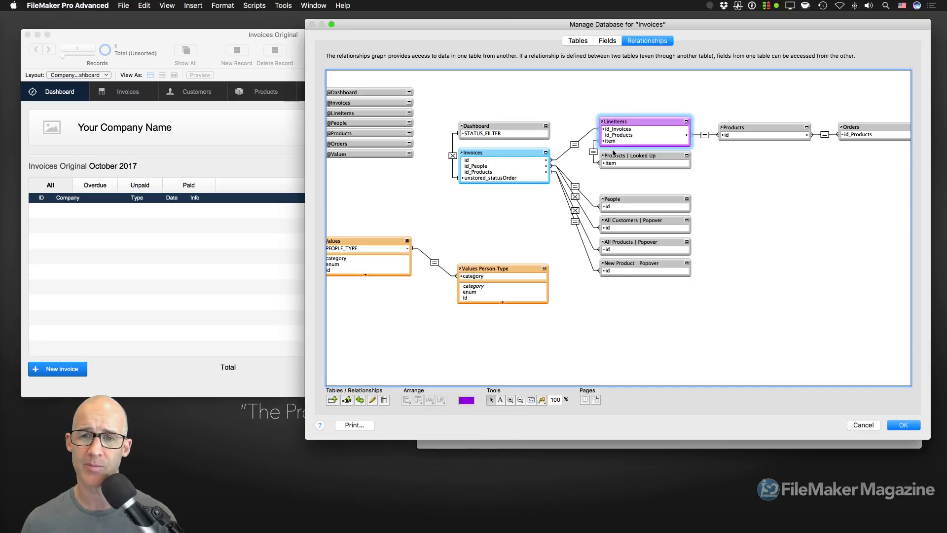
# Swap the two colors, making the Invoices table occurrence purple and LineItems blue
pyautogui.click(518, 153)
pyautogui.click(467, 401)
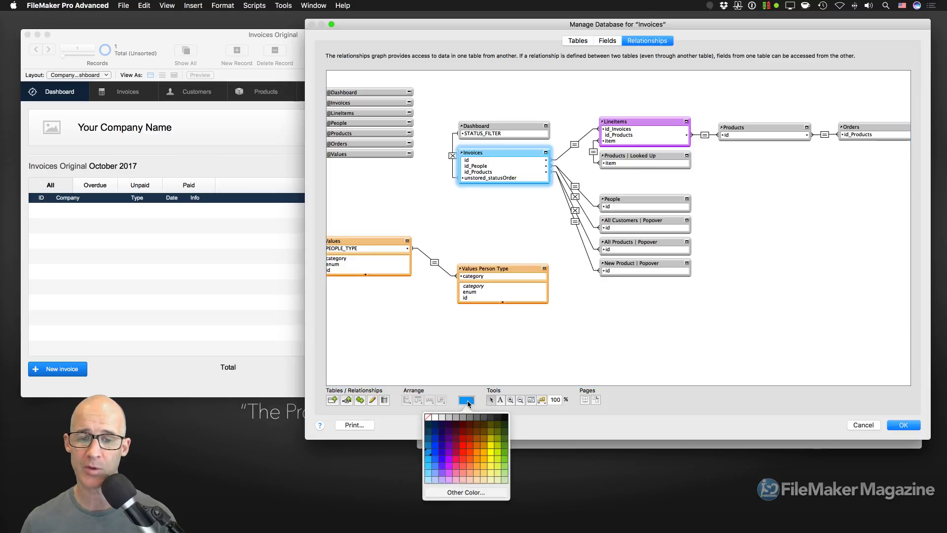
pyautogui.click(450, 452)
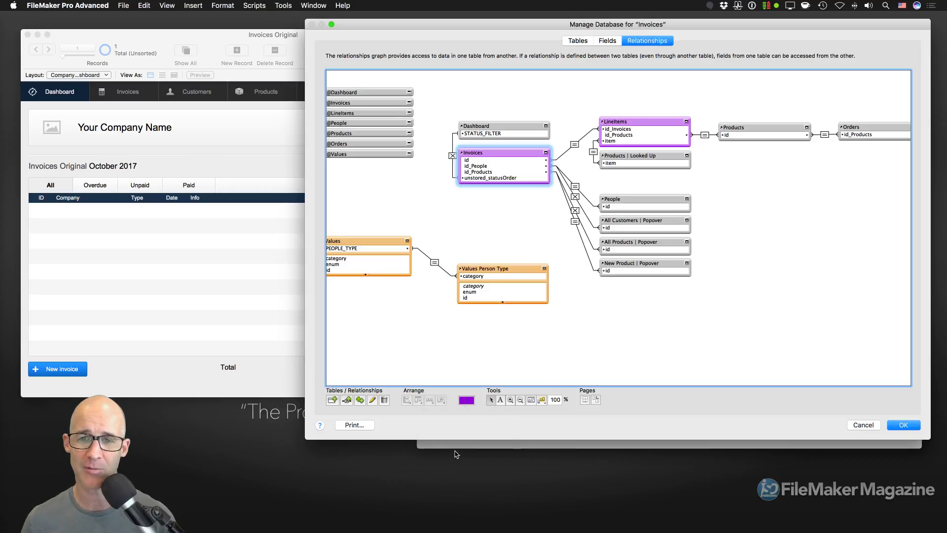
pyautogui.click(627, 130)
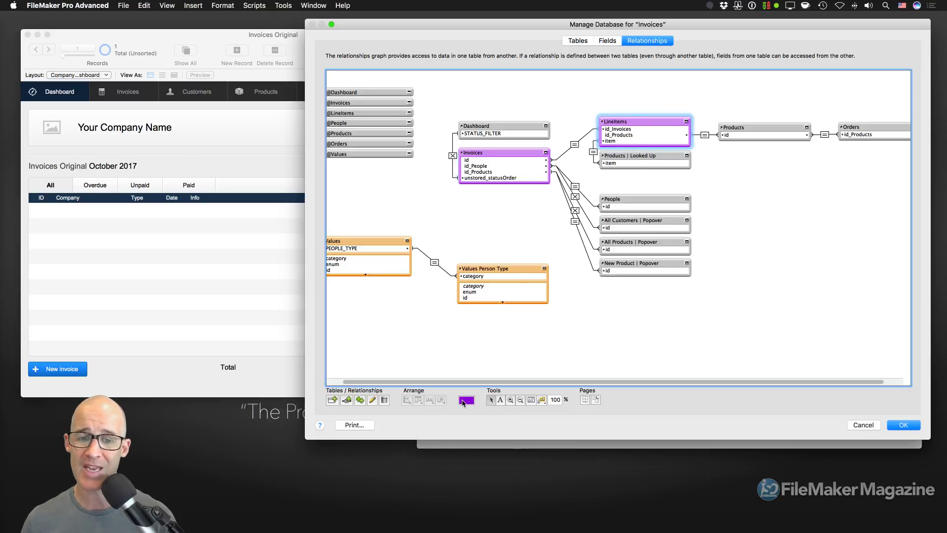
pyautogui.click(466, 400)
pyautogui.click(428, 457)
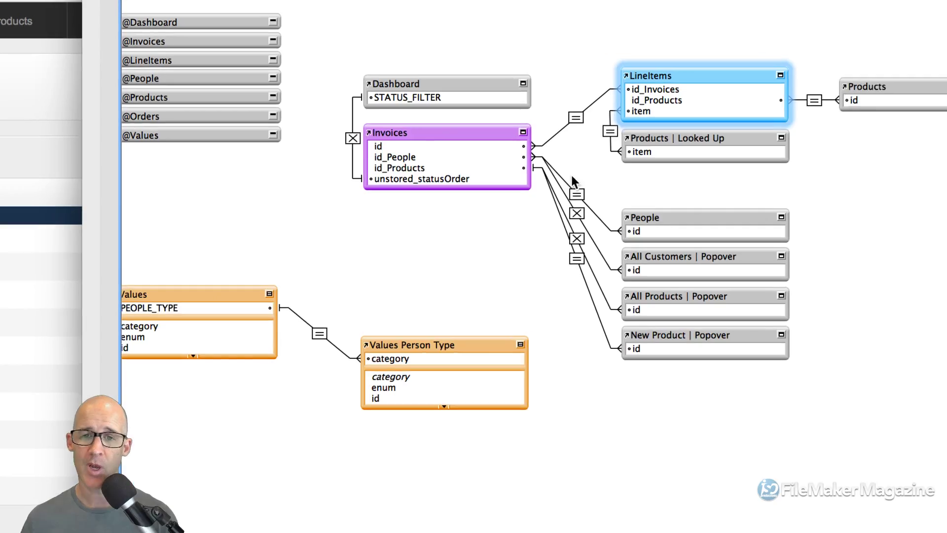
pyautogui.click(526, 252)
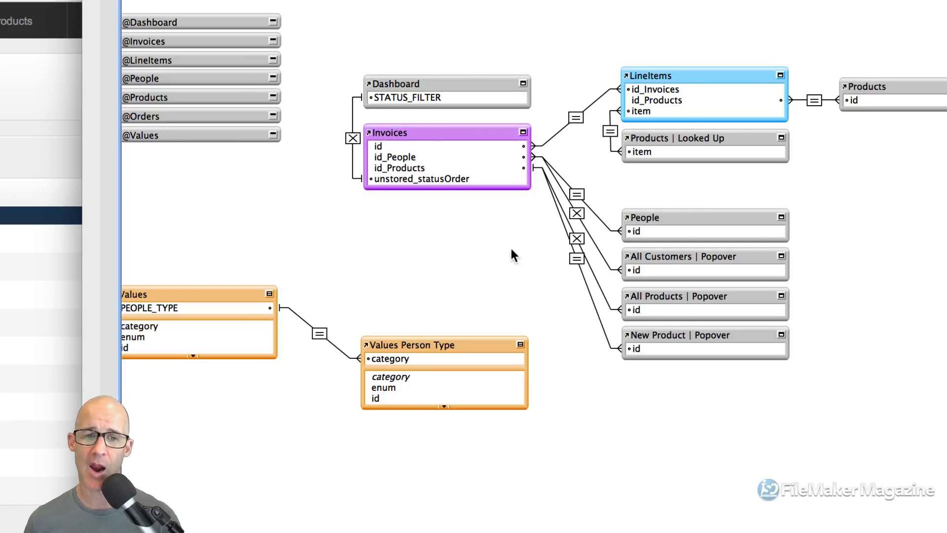
pyautogui.click(461, 135)
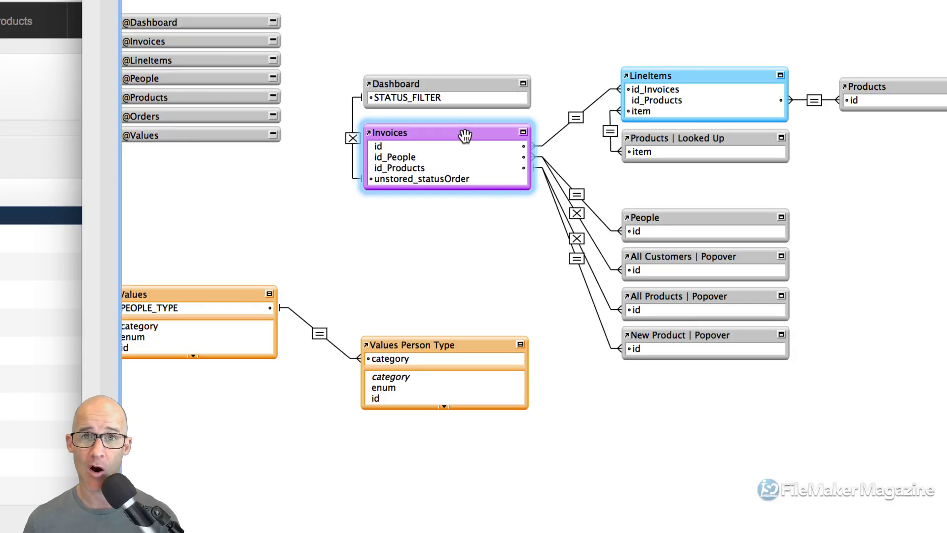
pyautogui.click(708, 69)
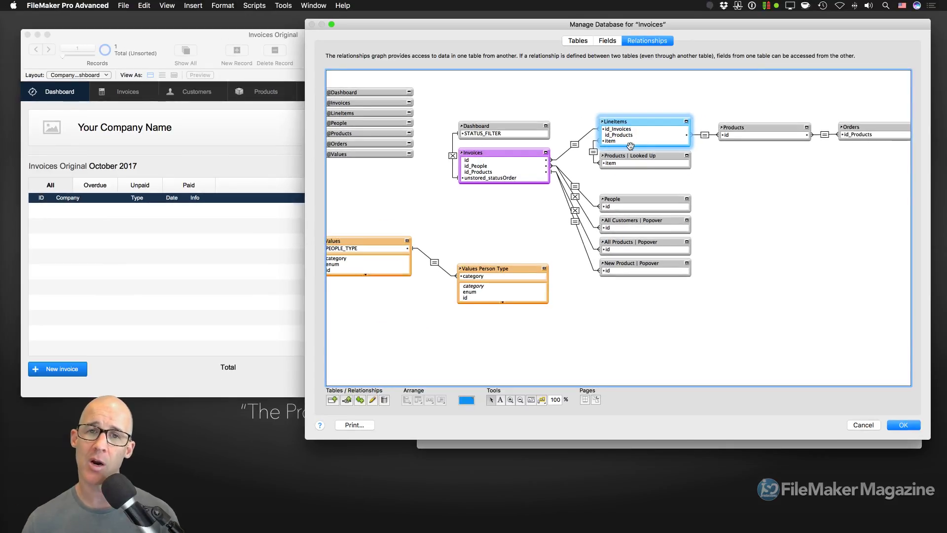
pyautogui.hscroll(-3, 601, 217)
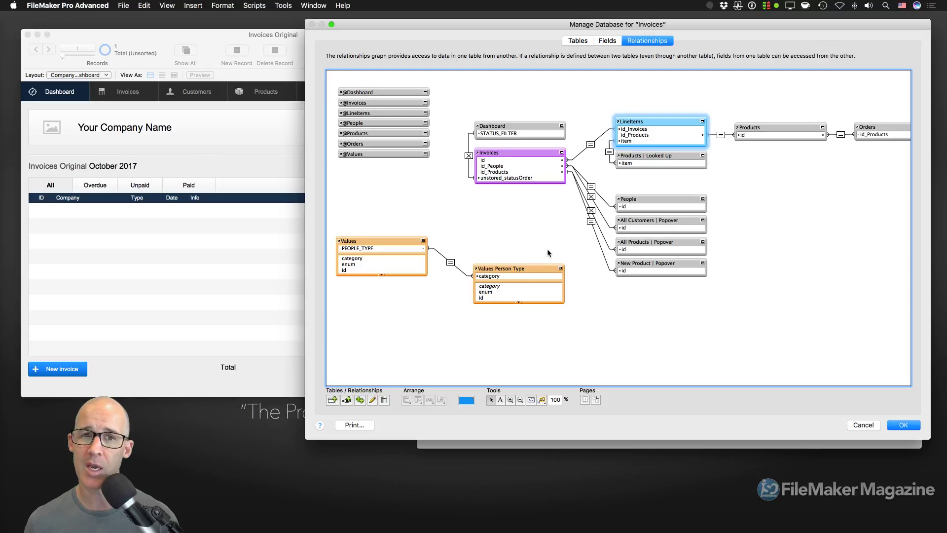
# Select all table occurrences related one step away from the Invoices table occurrence
pyautogui.click(521, 154)
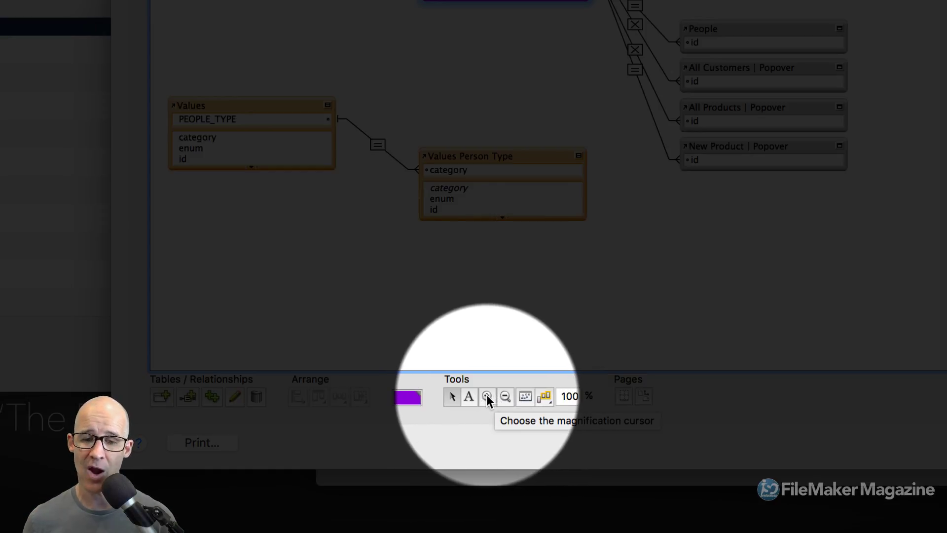
pyautogui.click(543, 397)
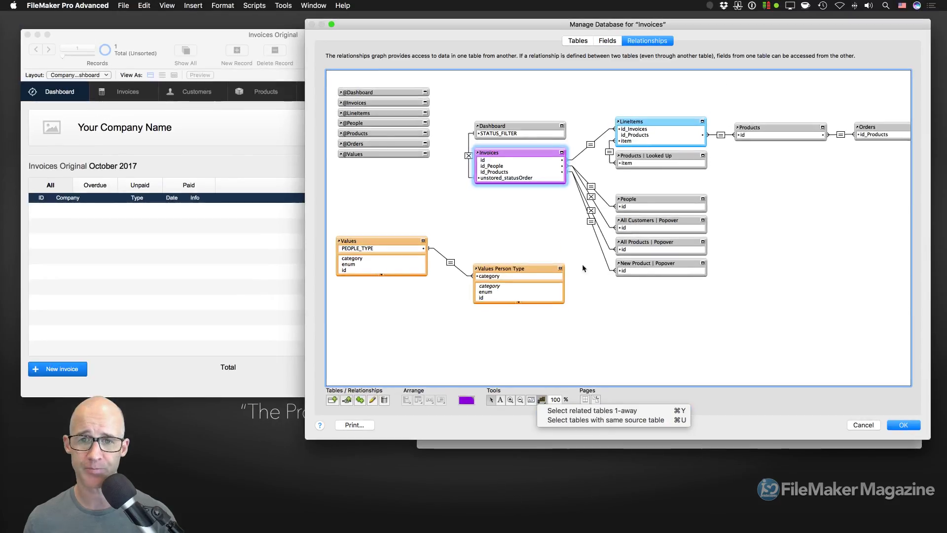
pyautogui.click(520, 151)
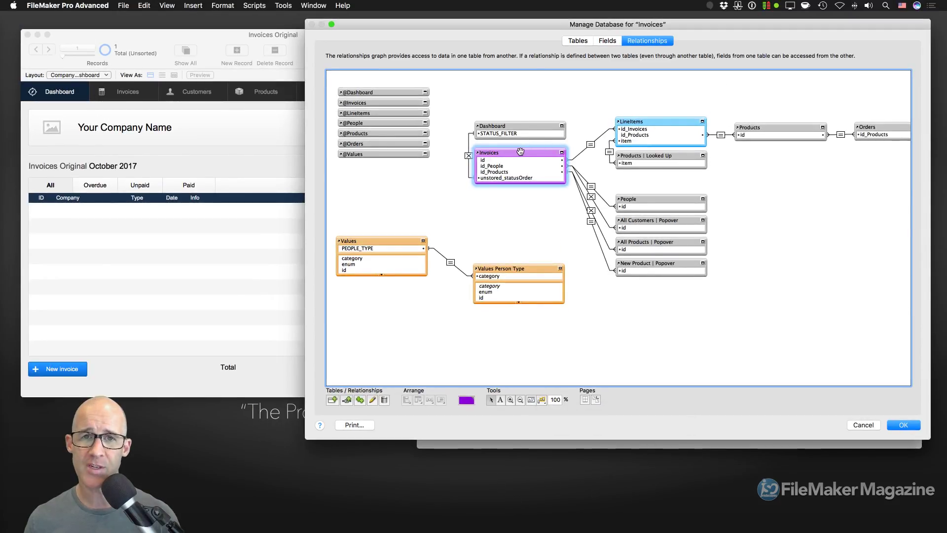
pyautogui.press('super+u')
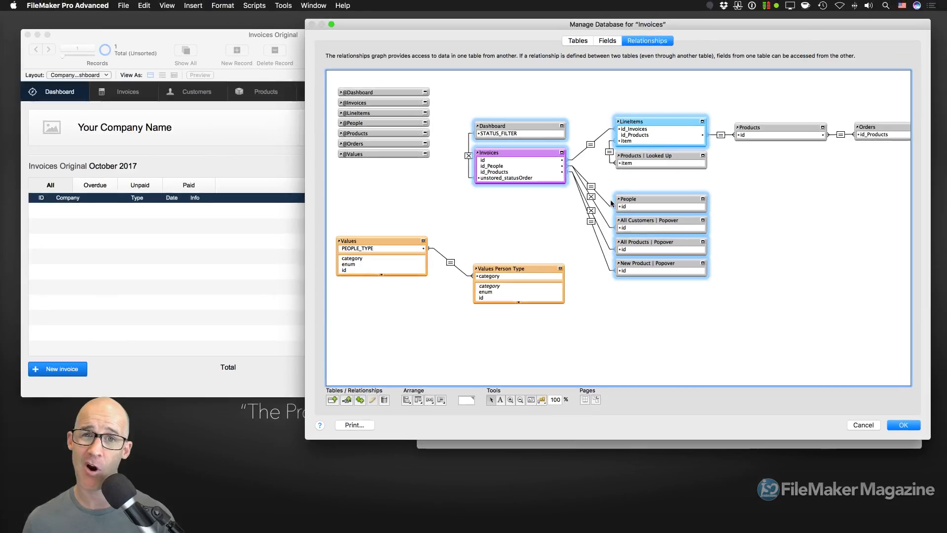
# Try zooming the graph out and fitting it to the window, ending with the magnification at 100%
pyautogui.click(520, 399)
pyautogui.click(575, 306)
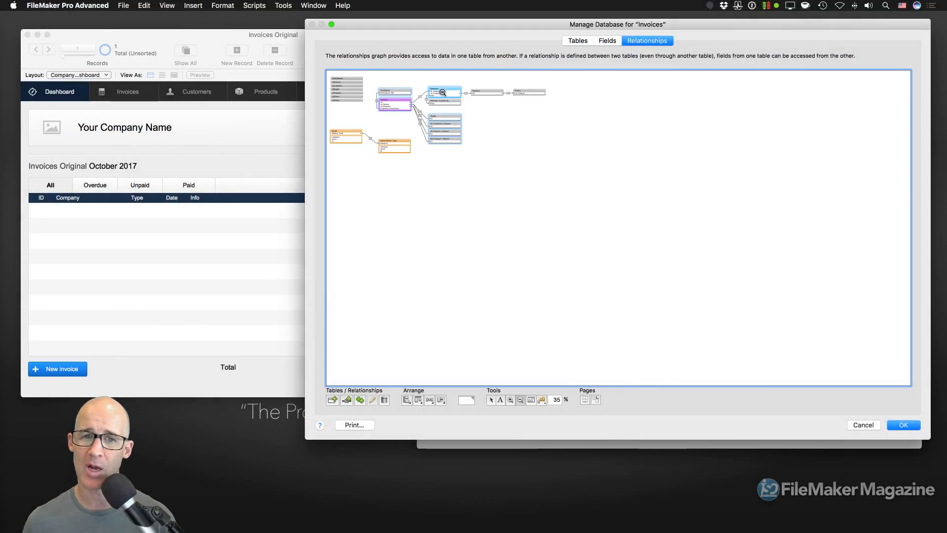
pyautogui.click(556, 399)
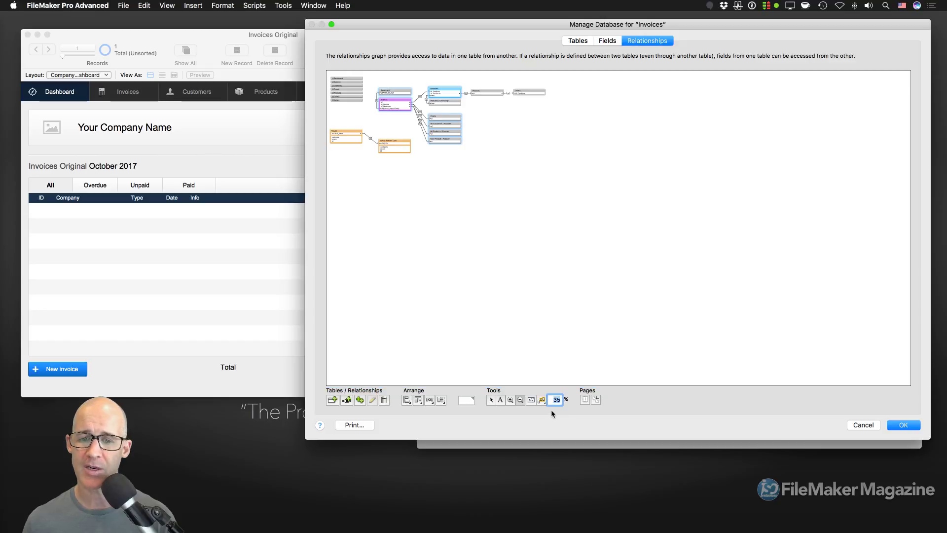
pyautogui.click(531, 401)
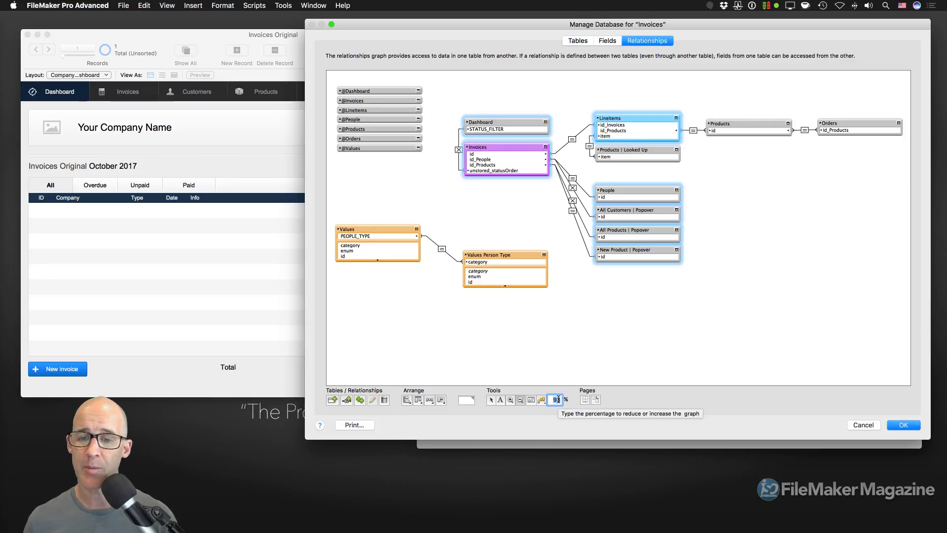
pyautogui.write('100')
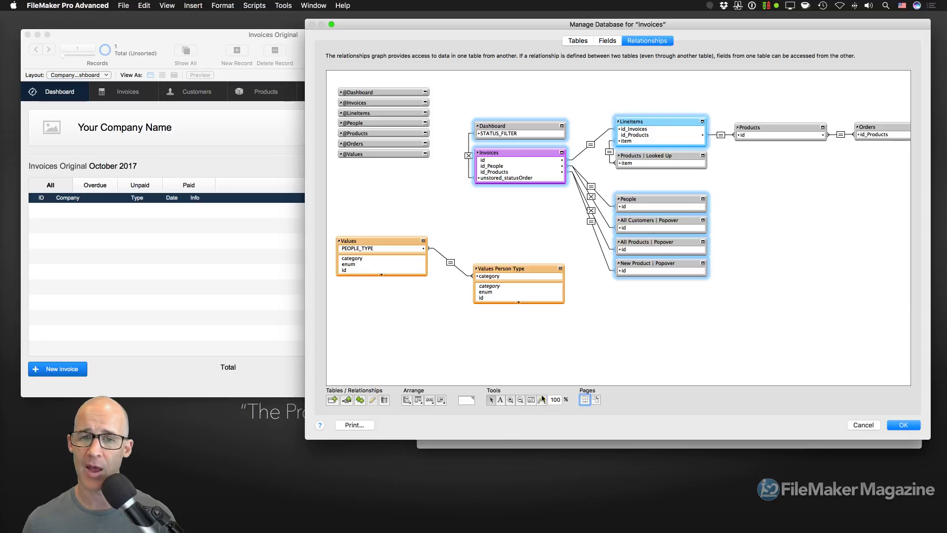
# Clear the selection and select all table occurrences that share the same source table as Invoices
pyautogui.click(535, 191)
pyautogui.click(529, 152)
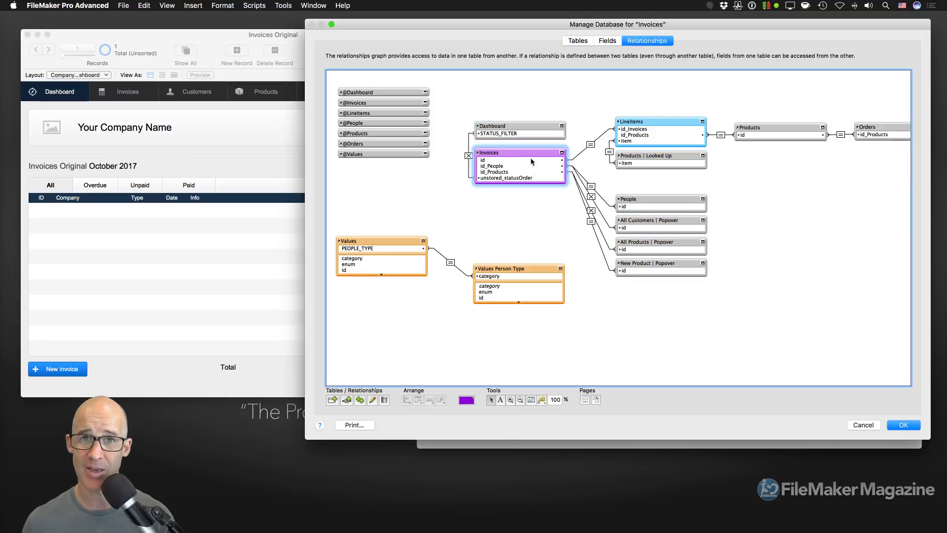
pyautogui.click(542, 400)
pyautogui.click(592, 419)
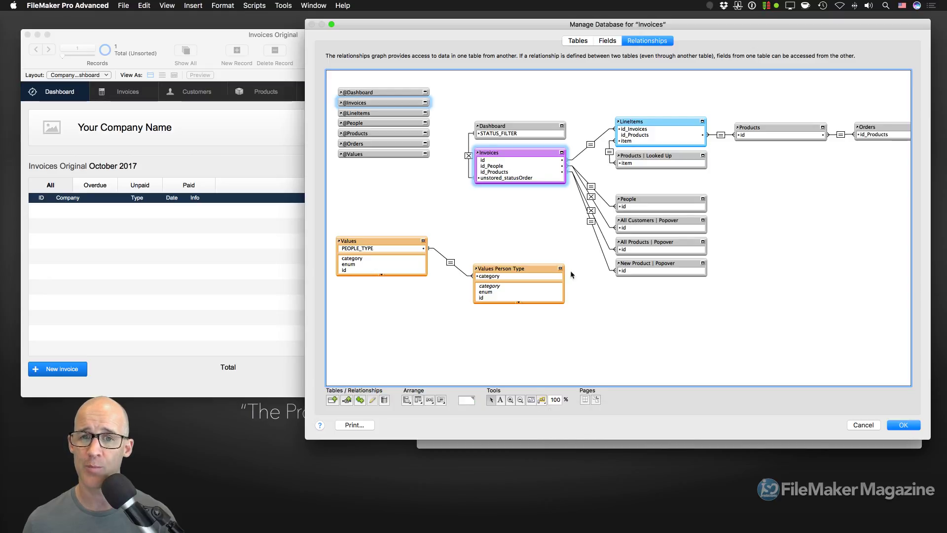
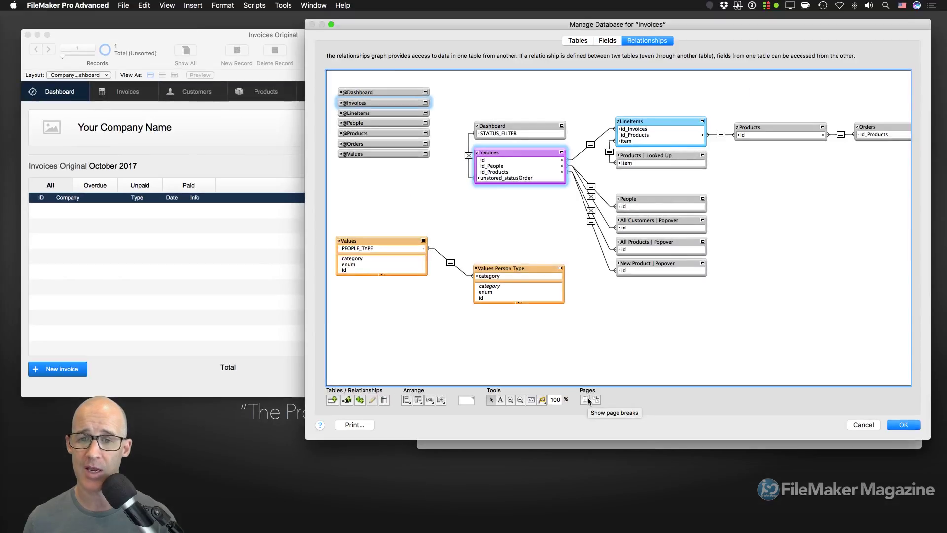
# Show page breaks on the graph and set up the page as Tabloid paper in landscape orientation
pyautogui.click(584, 399)
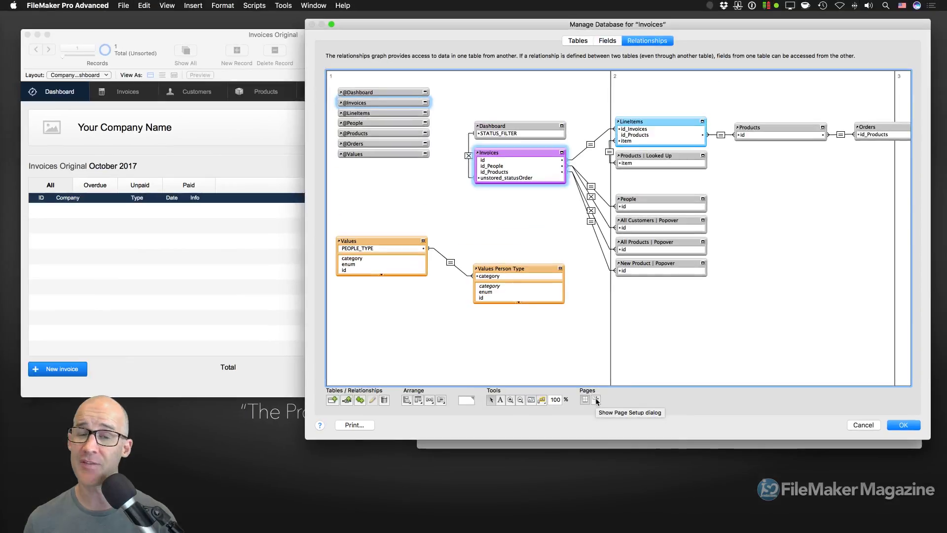
pyautogui.click(597, 401)
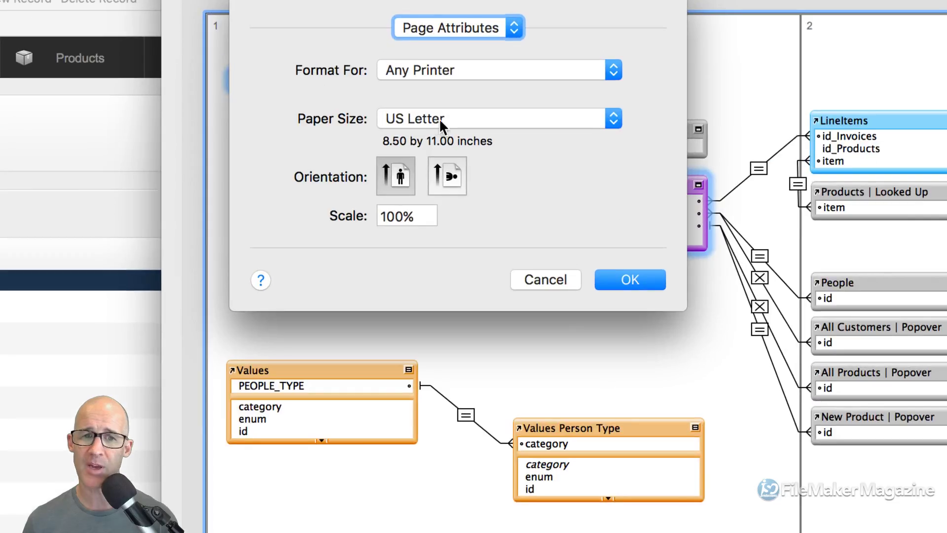
pyautogui.click(437, 121)
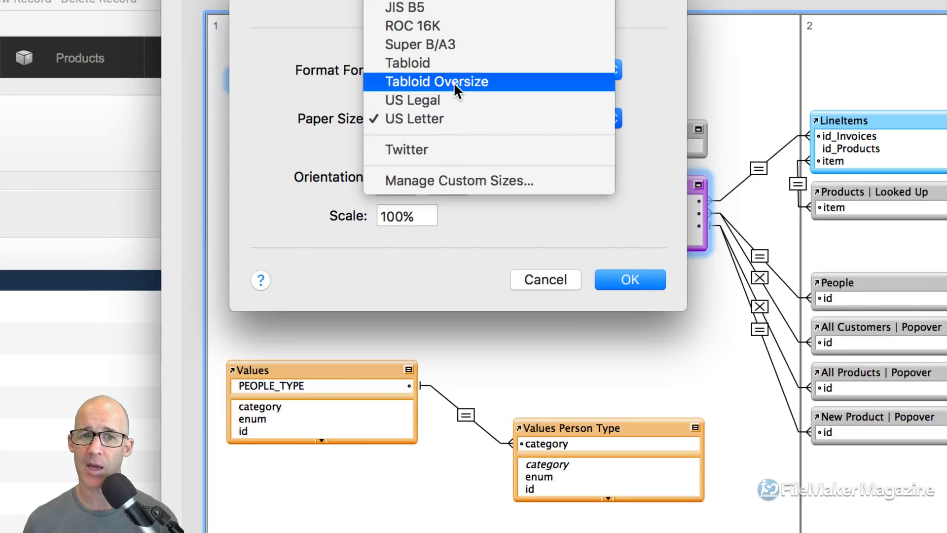
pyautogui.click(457, 66)
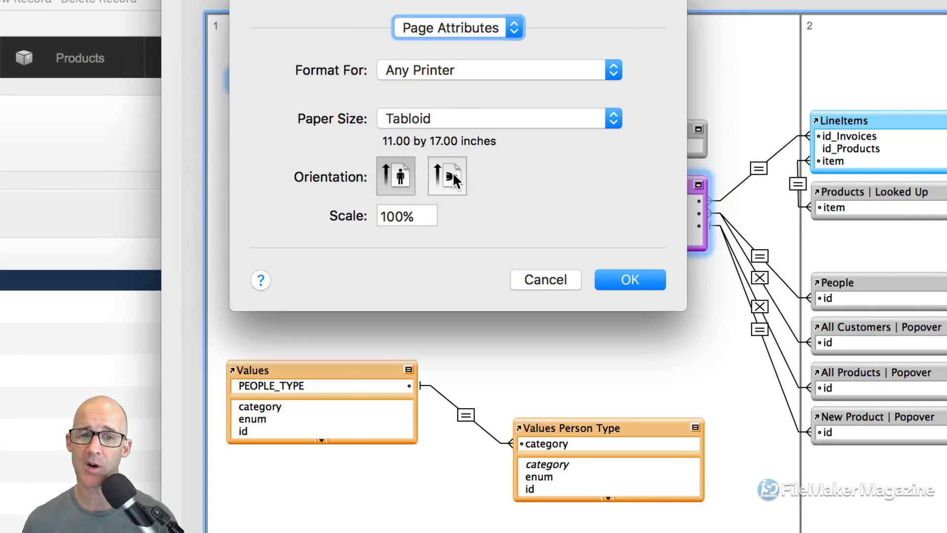
pyautogui.click(452, 173)
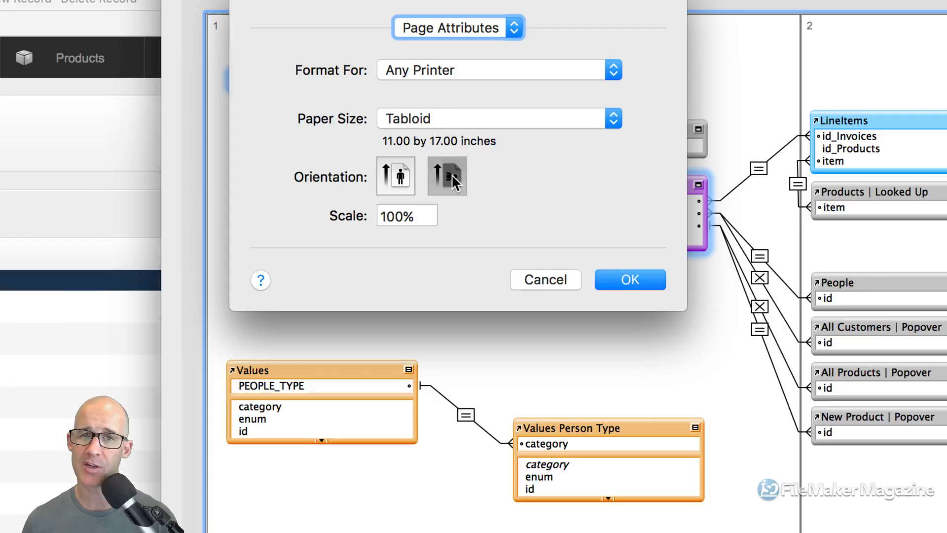
pyautogui.click(630, 278)
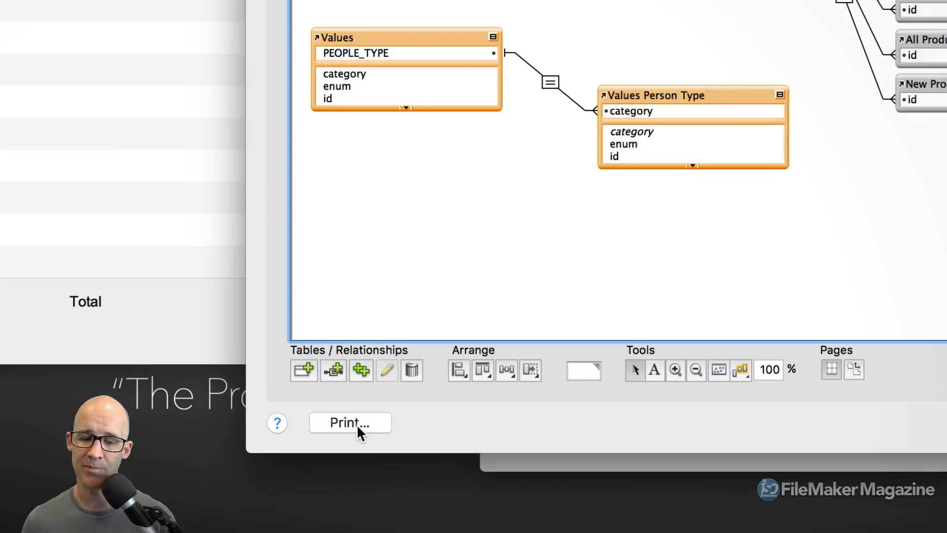
# Start printing the relationships graph, compare the one-page and multiple-page options, and continue to the preview with multiple pages
pyautogui.click(357, 425)
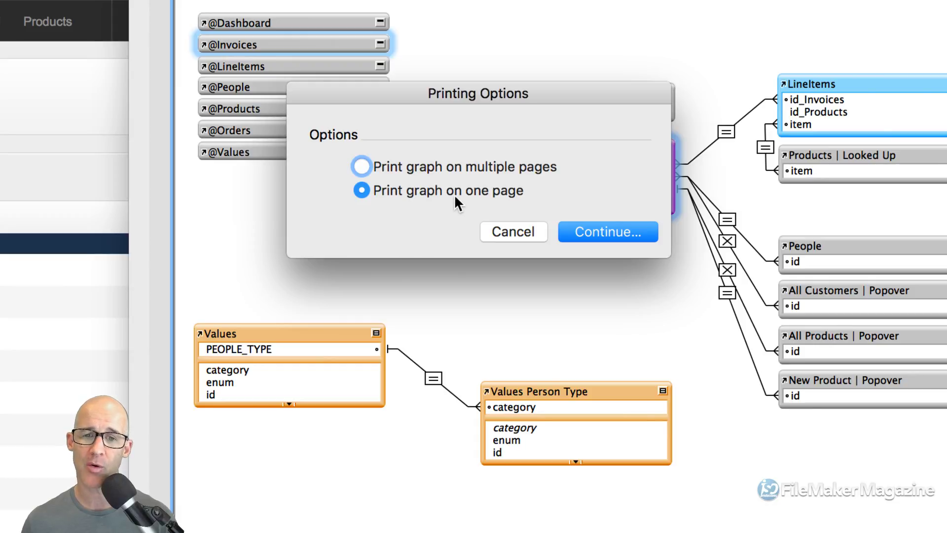
pyautogui.click(425, 166)
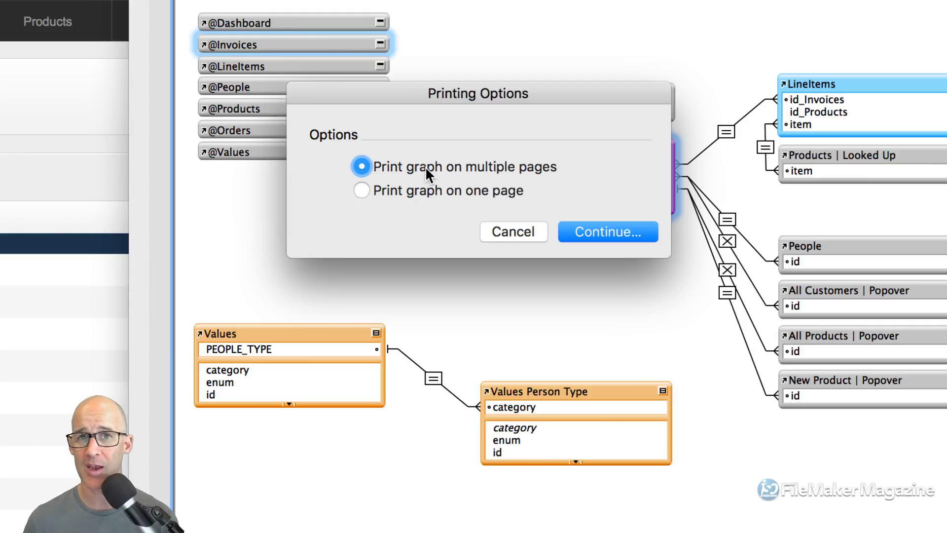
pyautogui.click(413, 192)
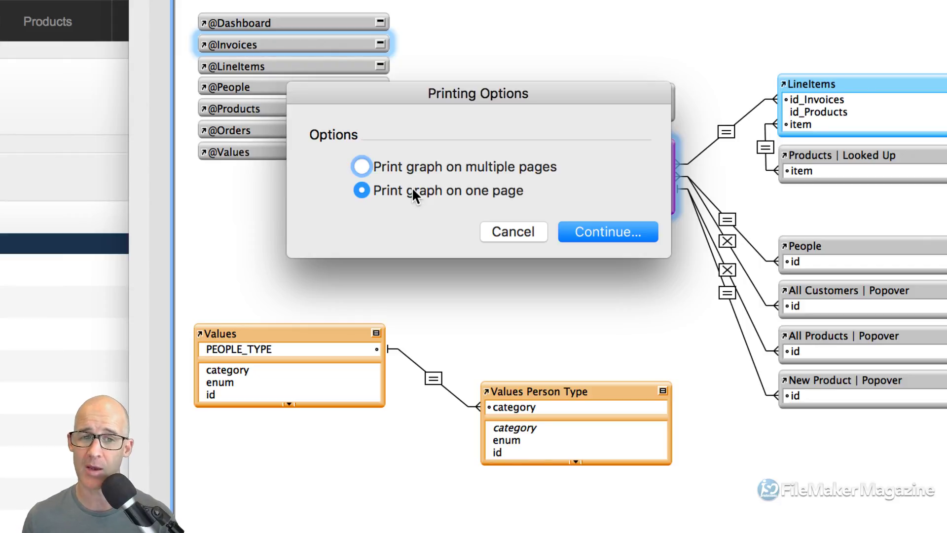
pyautogui.click(393, 172)
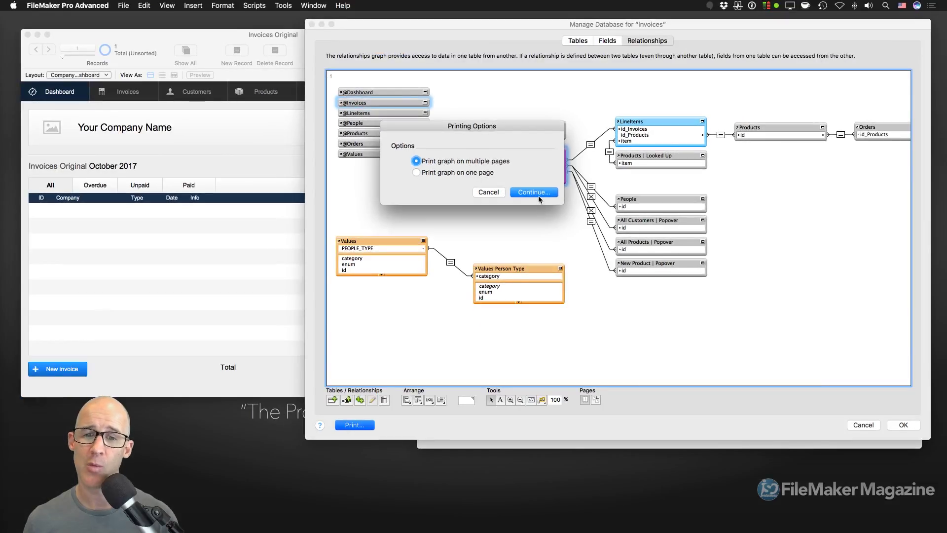
pyautogui.click(535, 192)
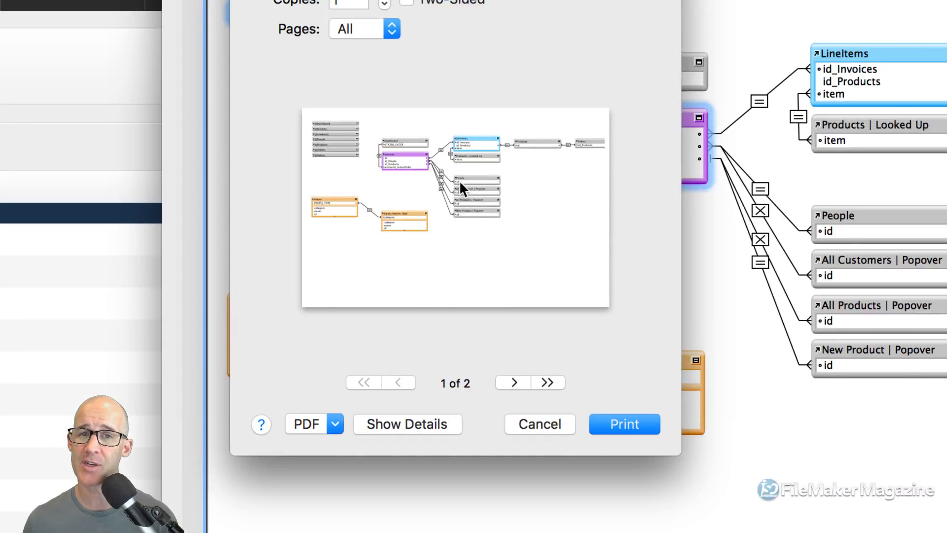
# View the second preview page and the PDF saving options, cancel printing, and clear the graph selection
pyautogui.click(504, 381)
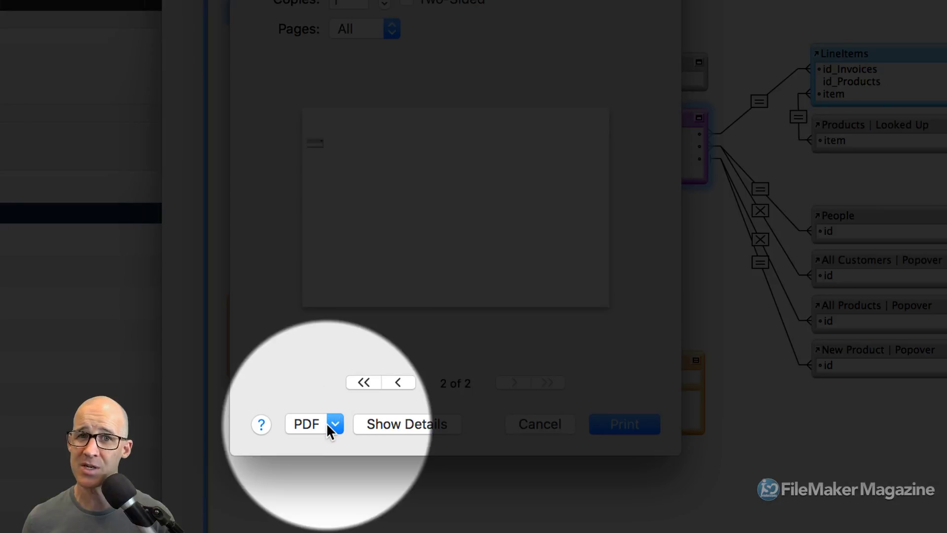
pyautogui.click(329, 425)
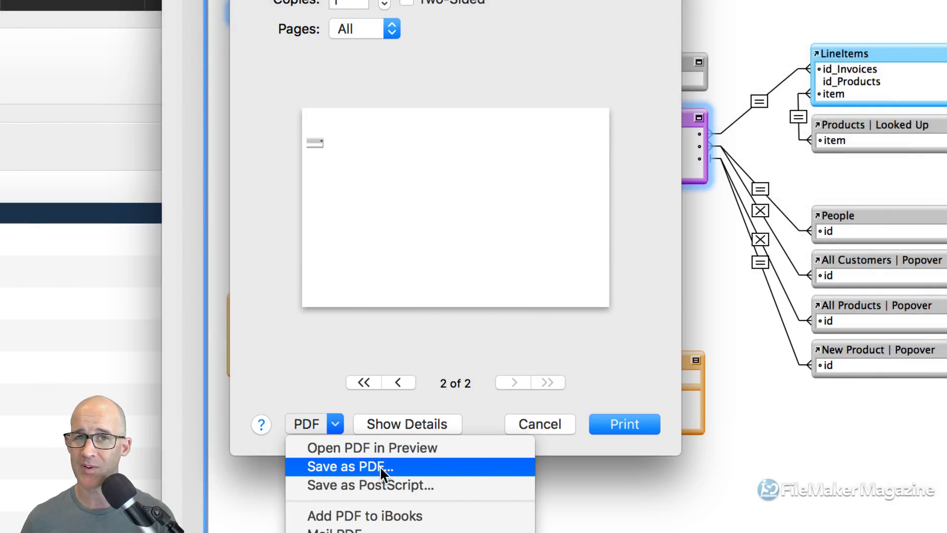
pyautogui.click(439, 356)
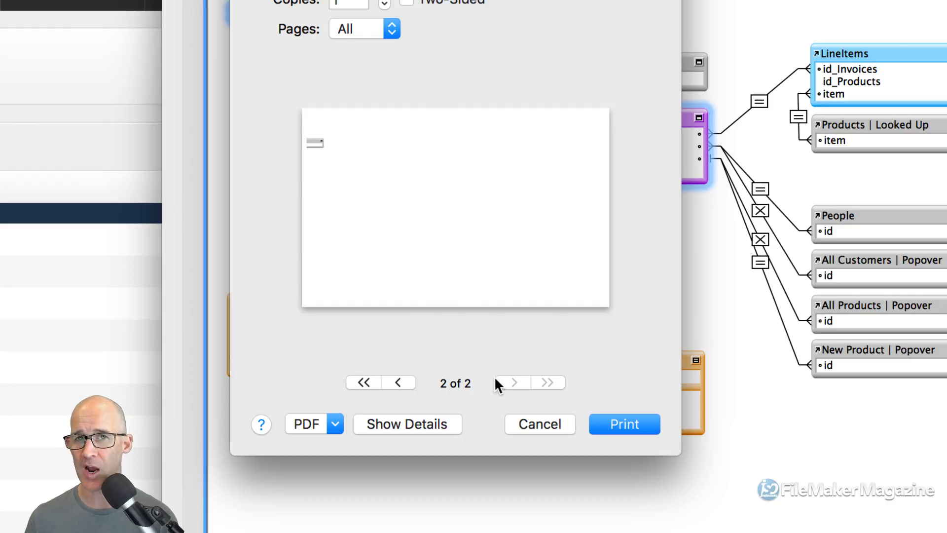
pyautogui.click(549, 422)
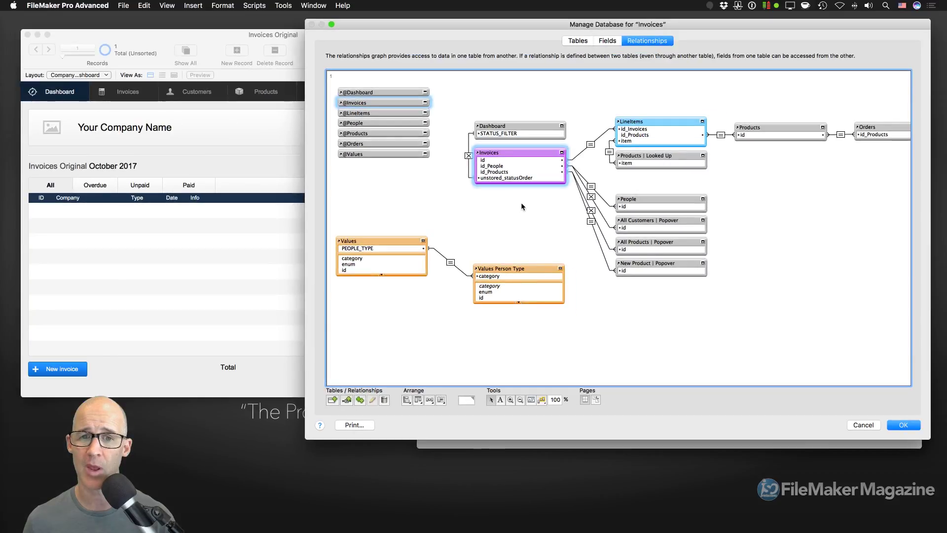
pyautogui.click(519, 206)
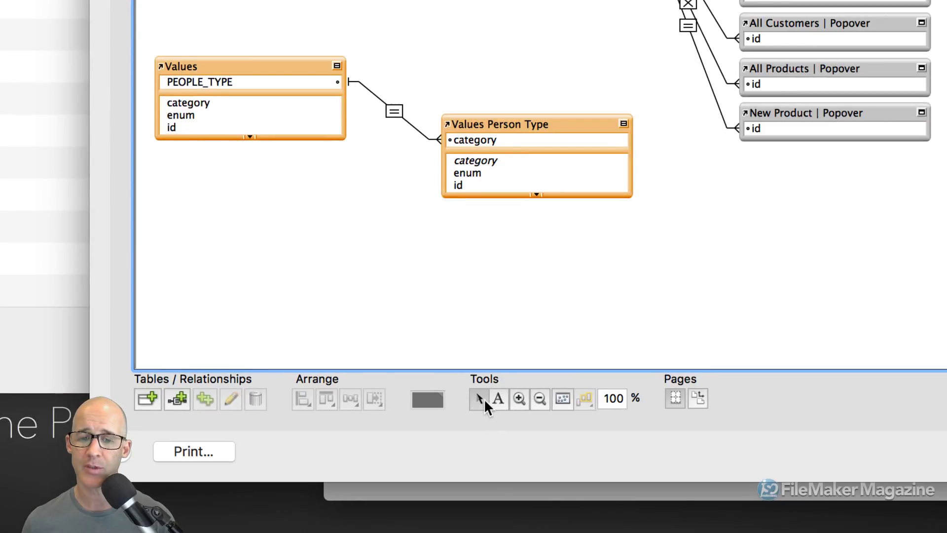
# Add a text note below the Values Person Type table occurrence reading "Whatever we want."
pyautogui.click(566, 186)
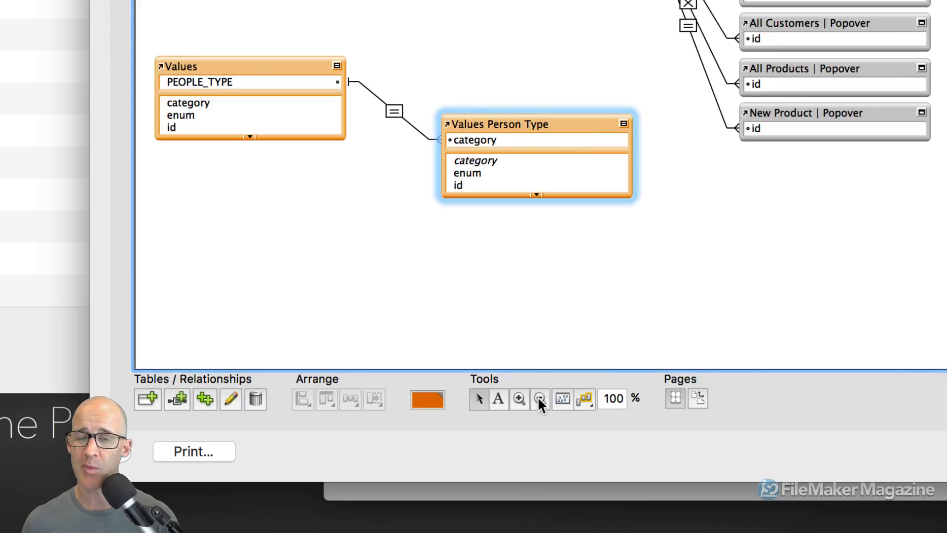
pyautogui.click(499, 398)
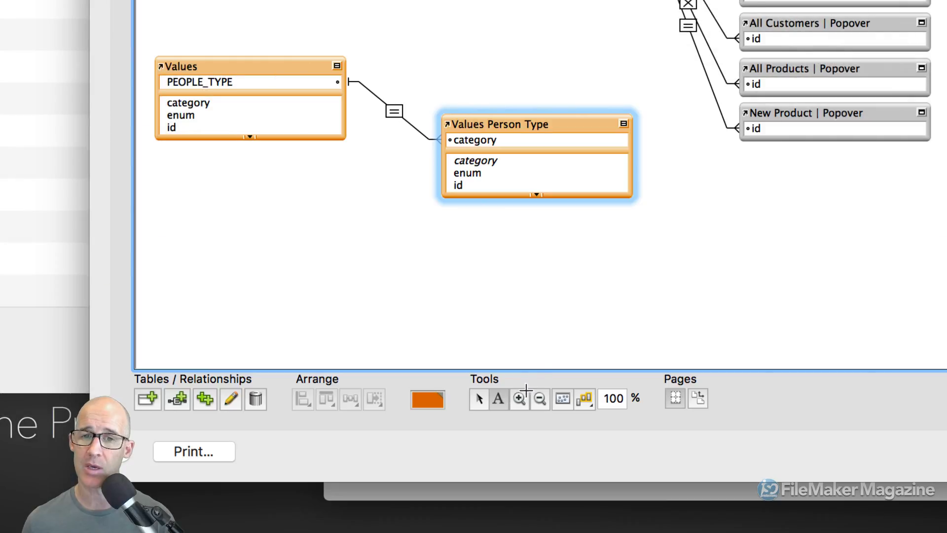
pyautogui.click(446, 218)
pyautogui.moveTo(447, 218); pyautogui.dragTo(631, 315)
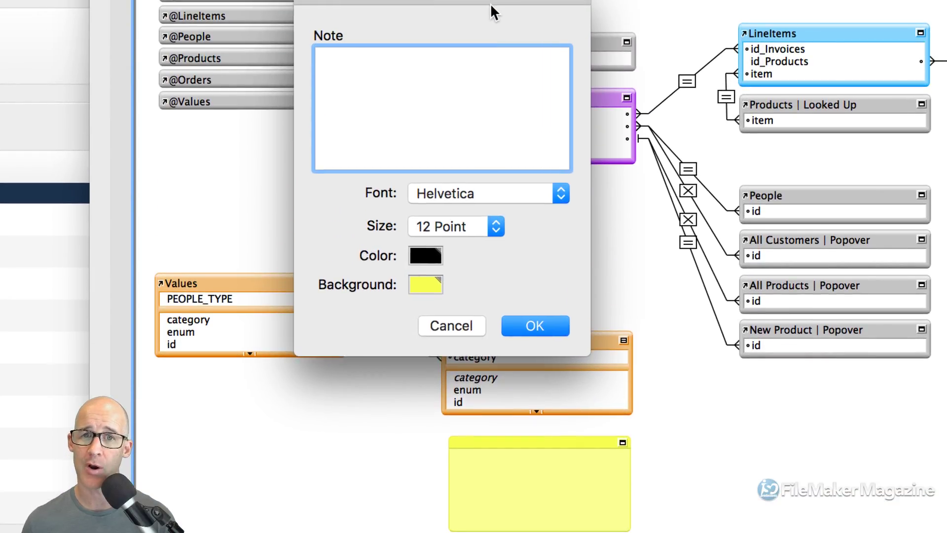
pyautogui.moveTo(491, 10); pyautogui.dragTo(592, 51)
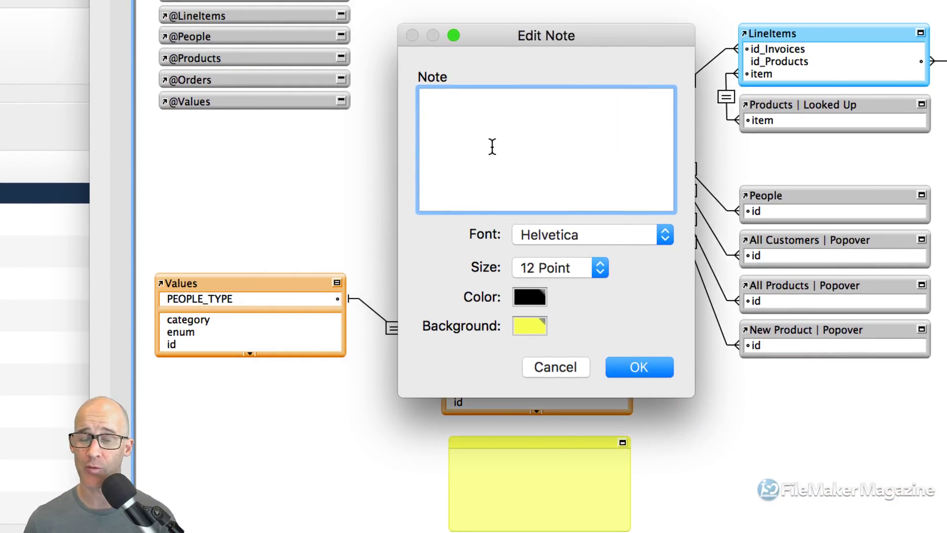
pyautogui.write('Whatever we ')
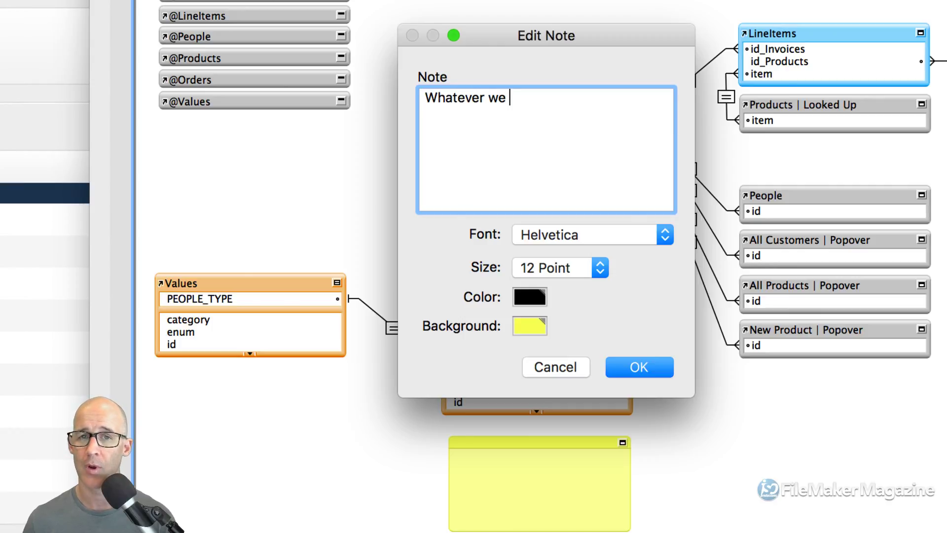
pyautogui.write('want.')
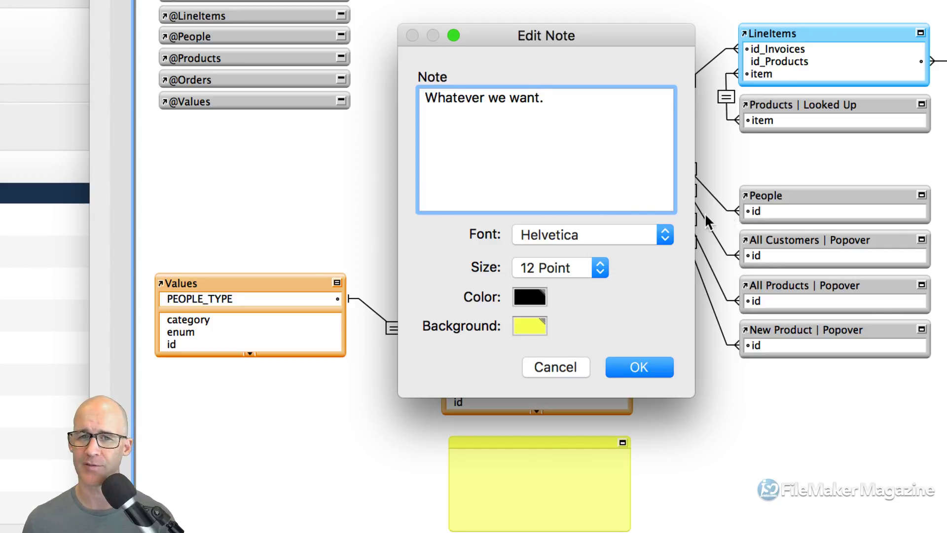
# Format the note with Helvetica Neue at 24 Point, white text and a black background
pyautogui.click(557, 232)
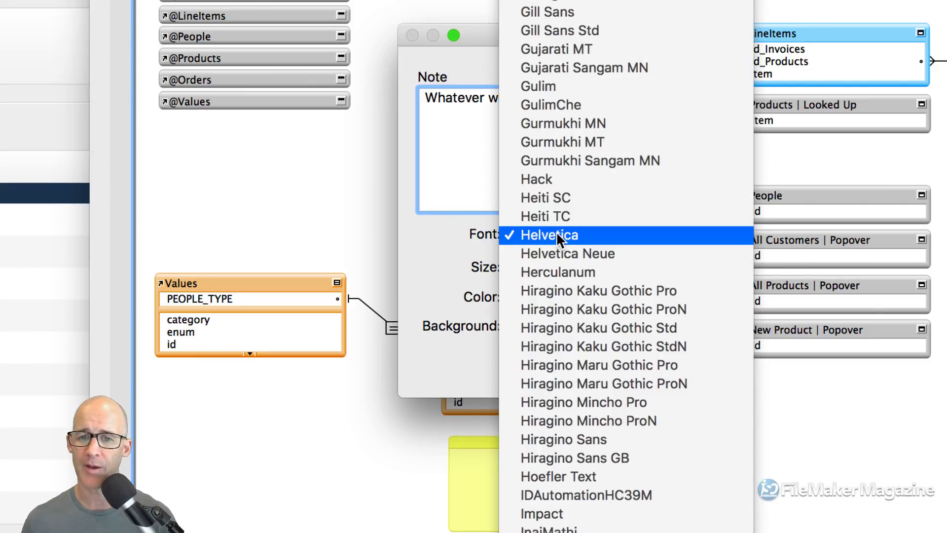
pyautogui.click(548, 251)
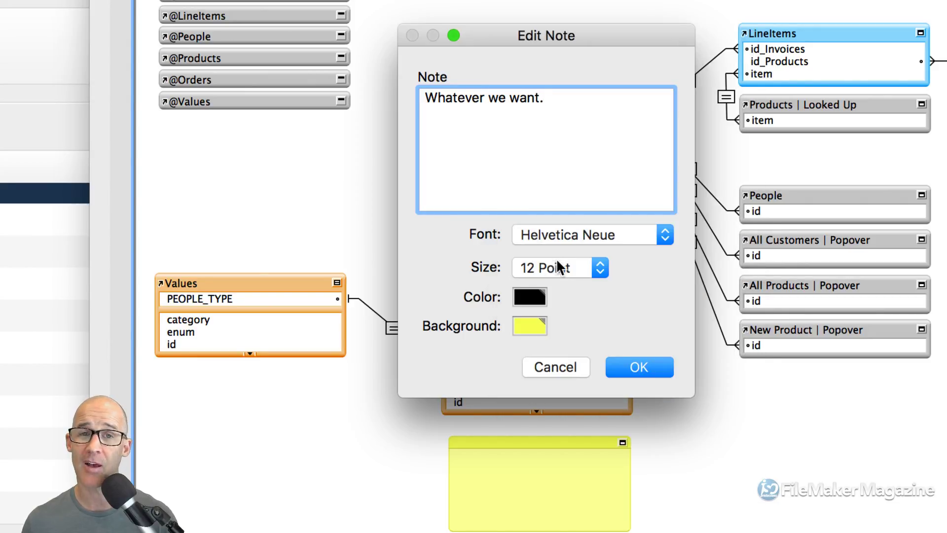
pyautogui.click(563, 265)
pyautogui.click(568, 341)
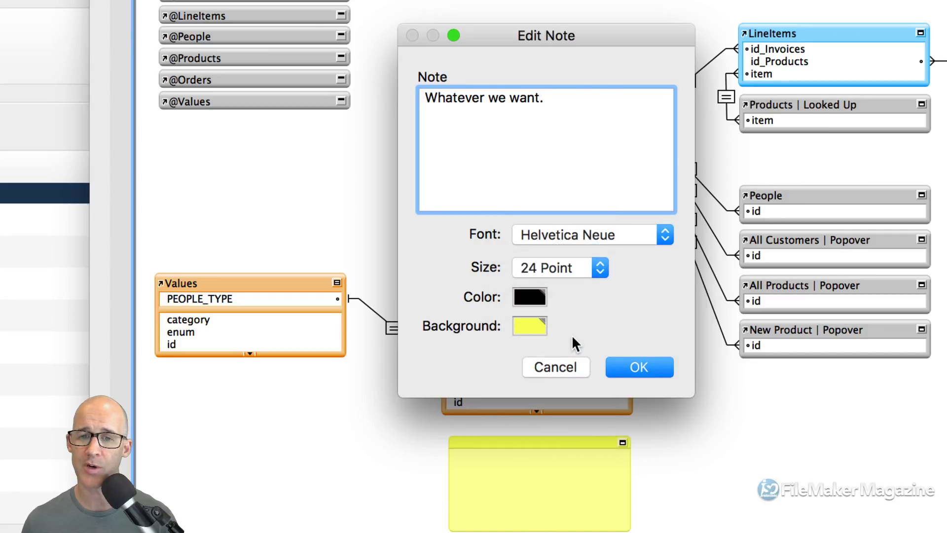
pyautogui.click(522, 326)
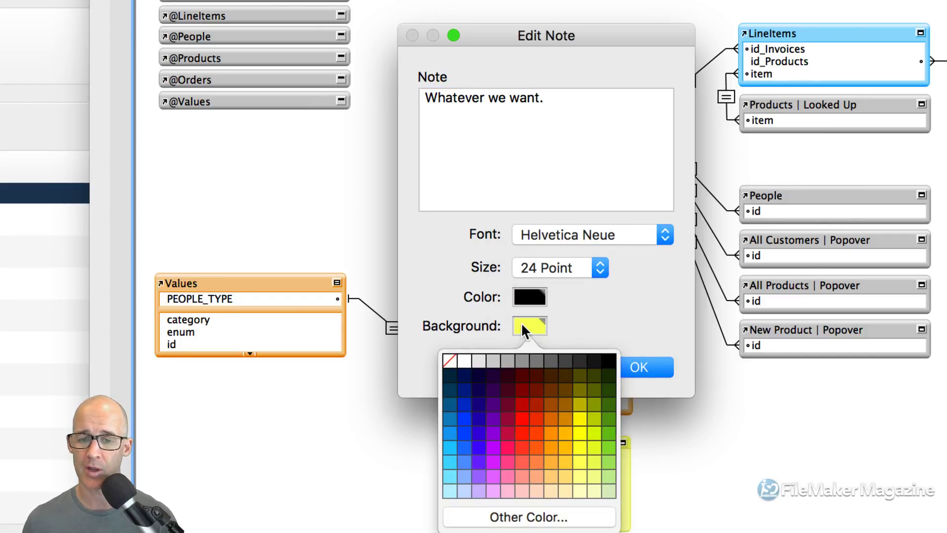
pyautogui.click(610, 362)
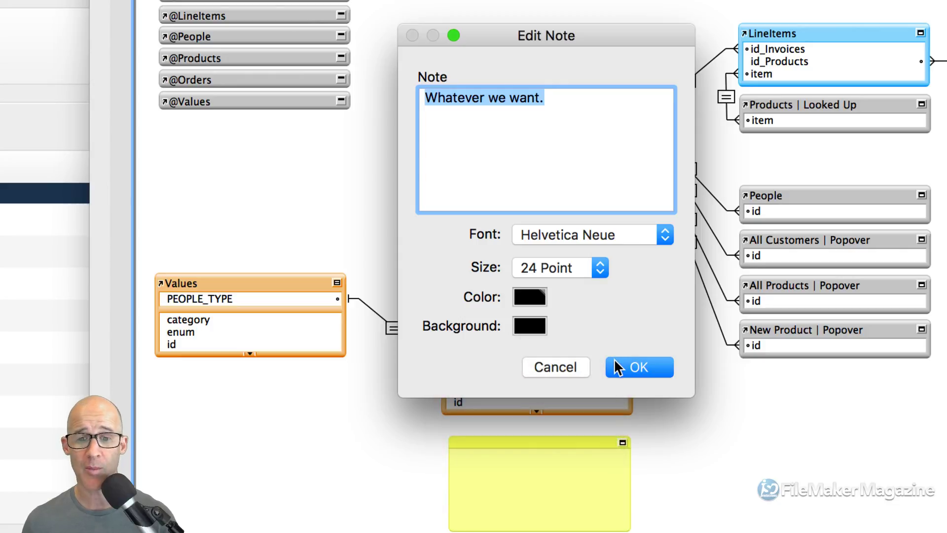
pyautogui.click(531, 297)
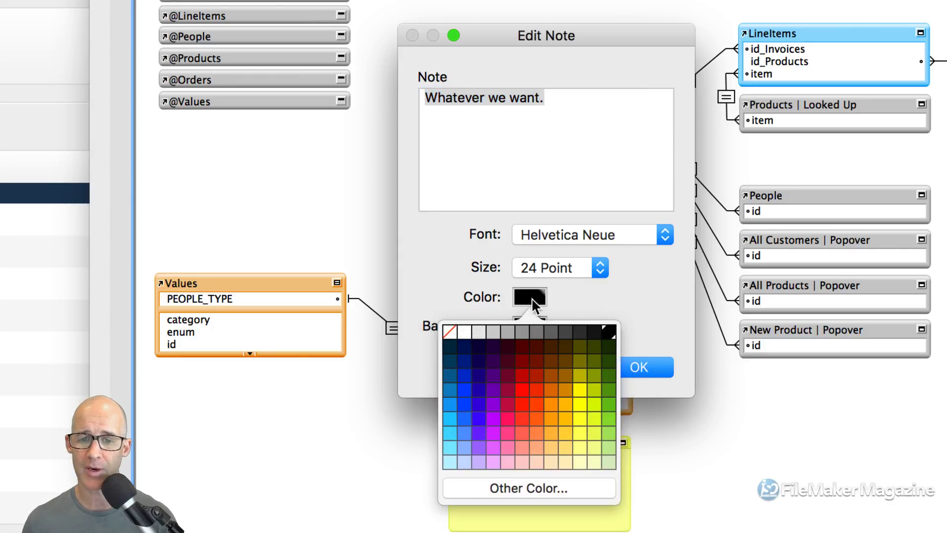
pyautogui.click(466, 328)
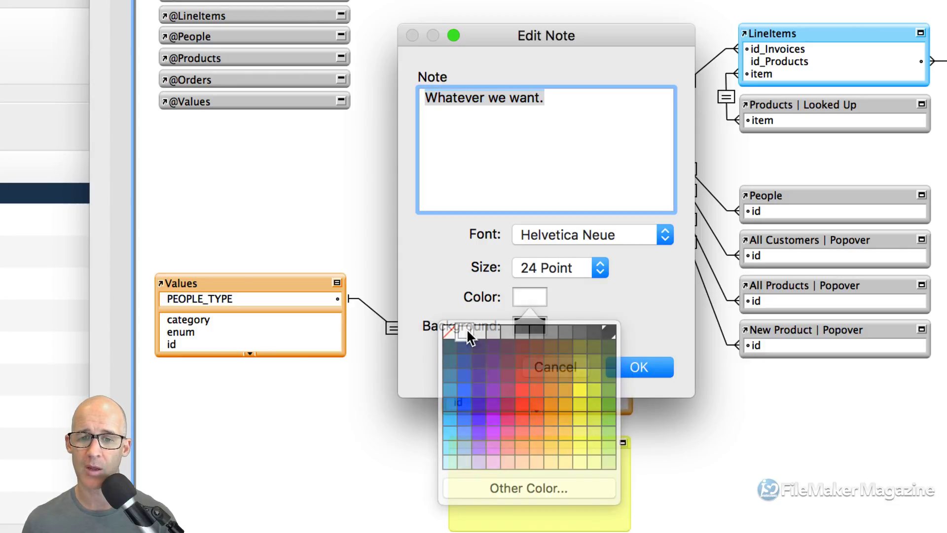
pyautogui.click(638, 367)
# Reshape the note into a wide, thin banner and place it above the Invoices group of table occurrences
pyautogui.moveTo(571, 447); pyautogui.dragTo(563, 197)
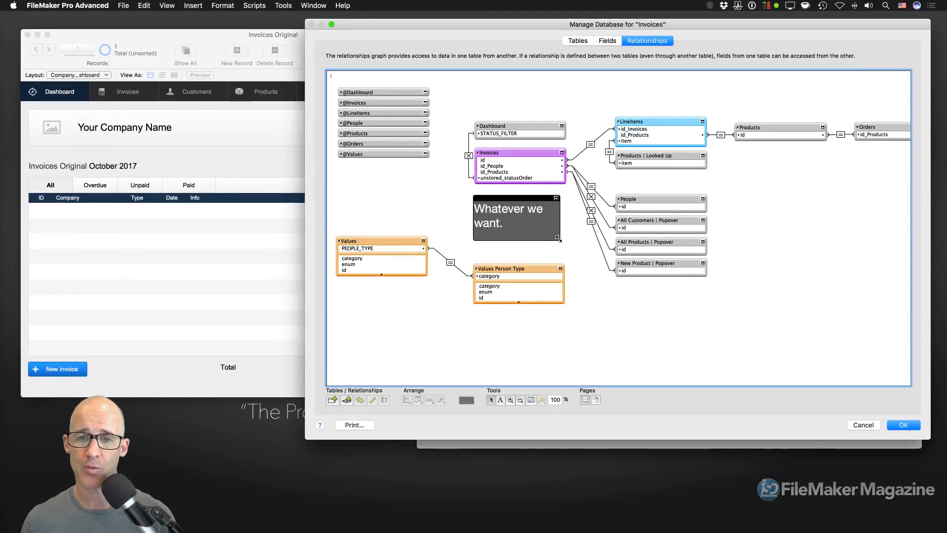
pyautogui.moveTo(561, 241); pyautogui.dragTo(577, 234)
pyautogui.moveTo(645, 209); pyautogui.dragTo(883, 219)
pyautogui.moveTo(720, 207); pyautogui.dragTo(727, 86)
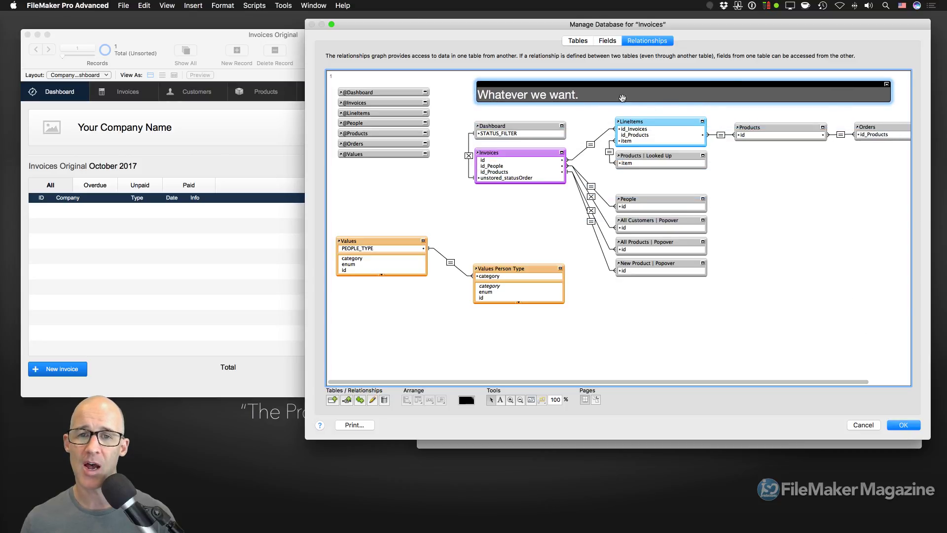
pyautogui.moveTo(458, 123); pyautogui.dragTo(881, 252)
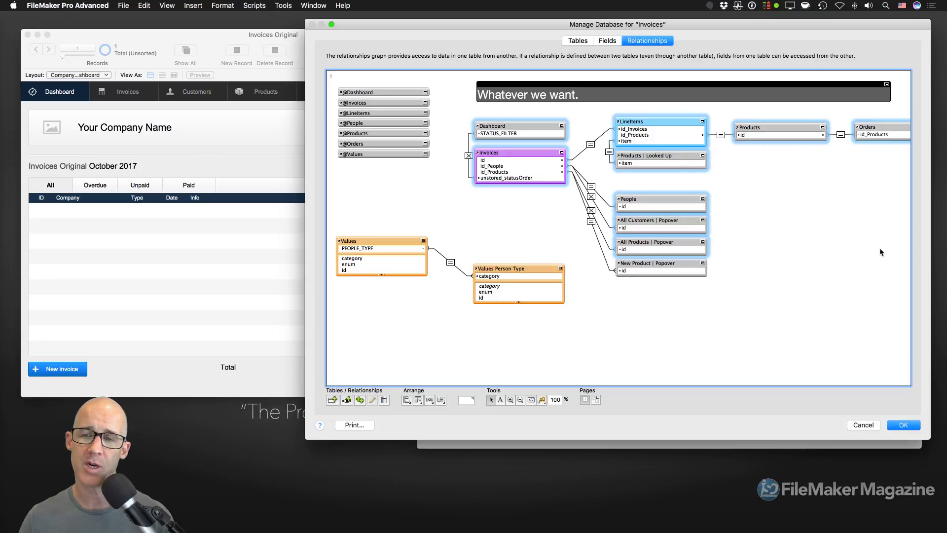
pyautogui.click(553, 85)
# Select the Values and Values Person Type table occurrences and move them well below the Invoices group
pyautogui.moveTo(355, 205); pyautogui.dragTo(535, 306)
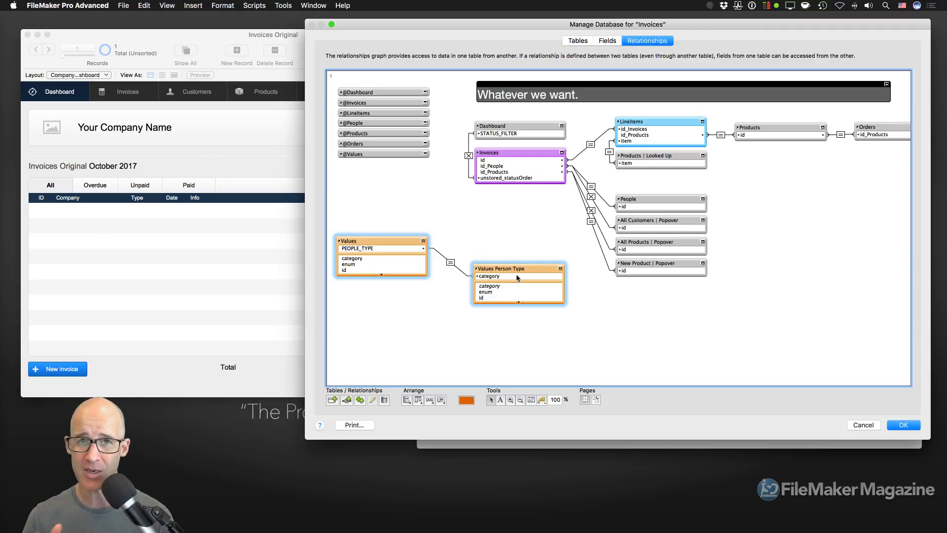
pyautogui.press('Down')
pyautogui.press('Up')
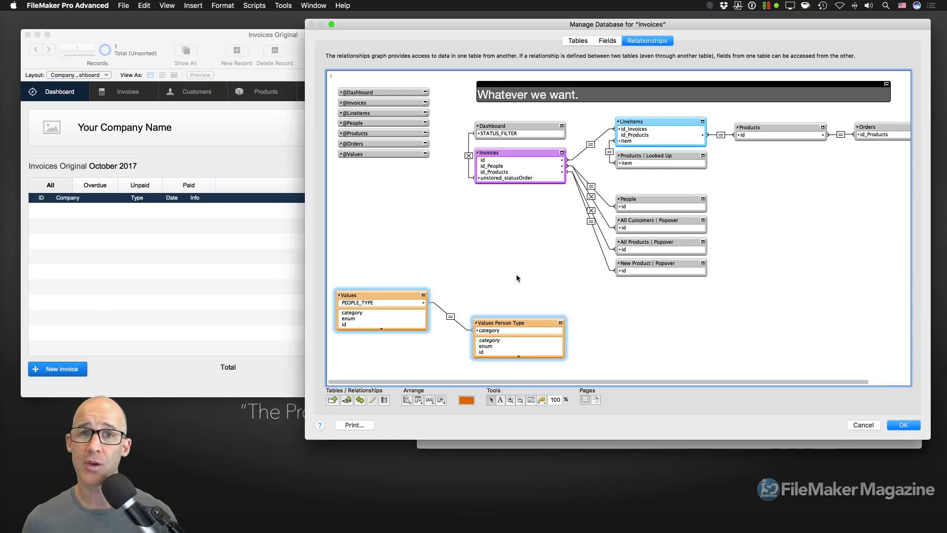
pyautogui.press('Down')
pyautogui.press('Up')
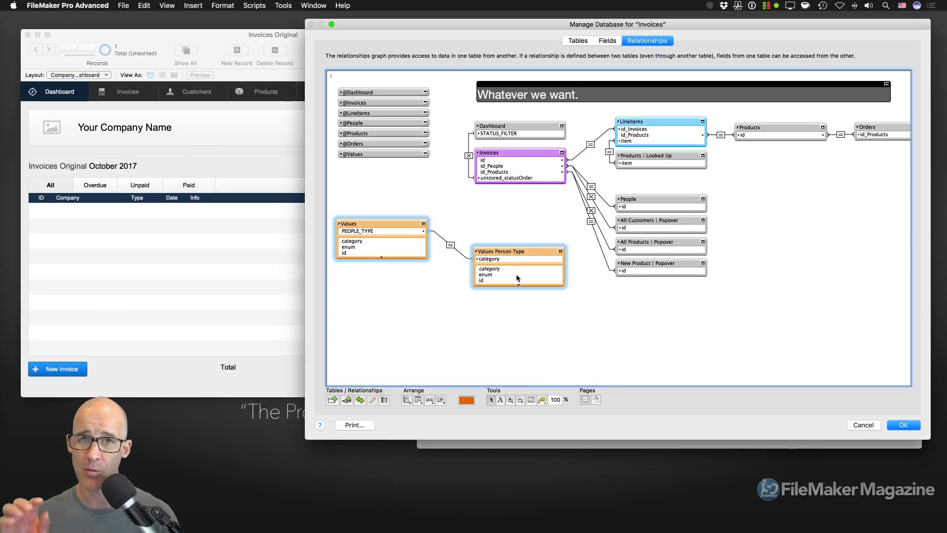
pyautogui.press('Down')
pyautogui.press('Down')
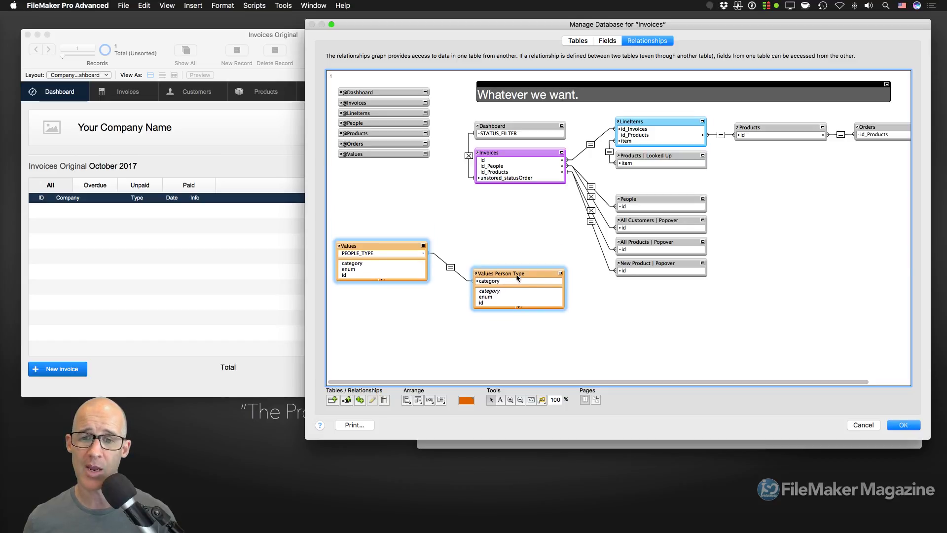
pyautogui.press('Down')
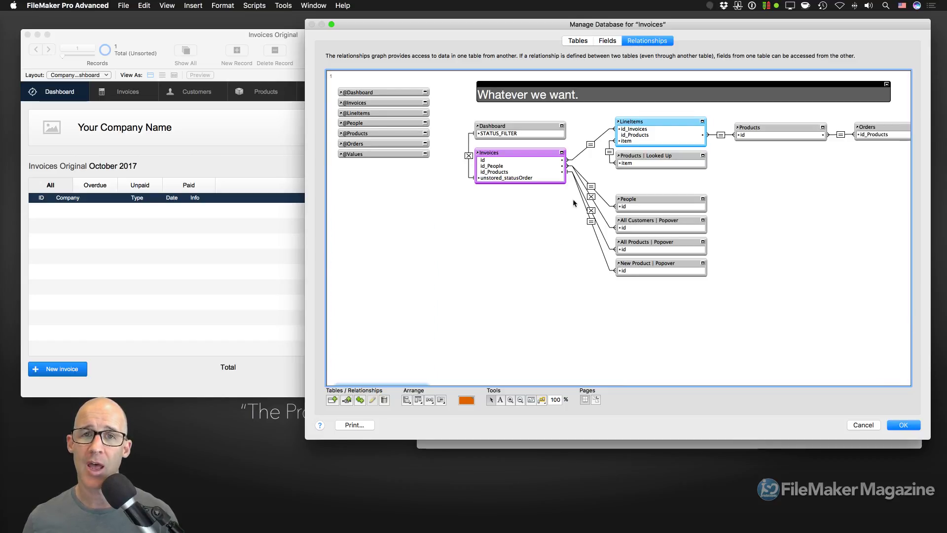
# Duplicate the banner note below the Invoices group and change the original banner's text to "Invoices section"
pyautogui.moveTo(574, 86); pyautogui.dragTo(582, 313)
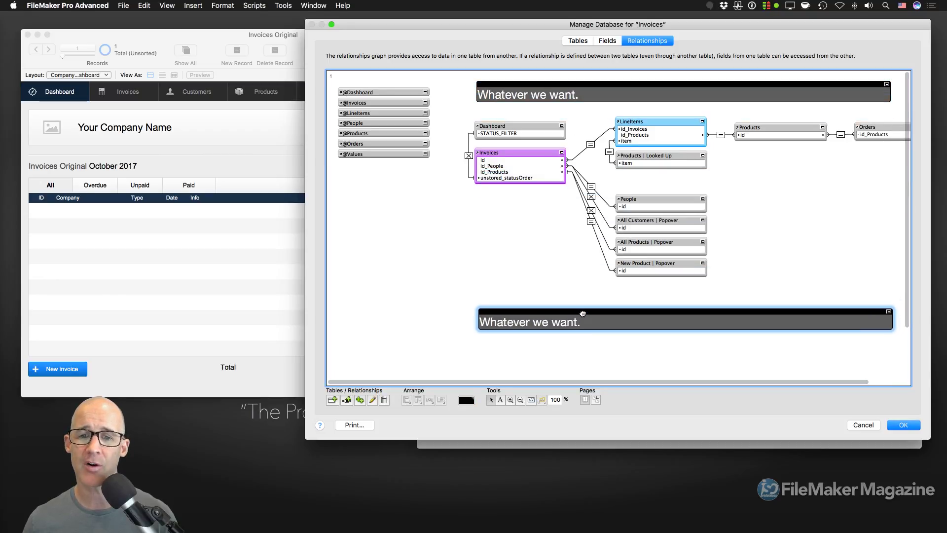
pyautogui.click(536, 100)
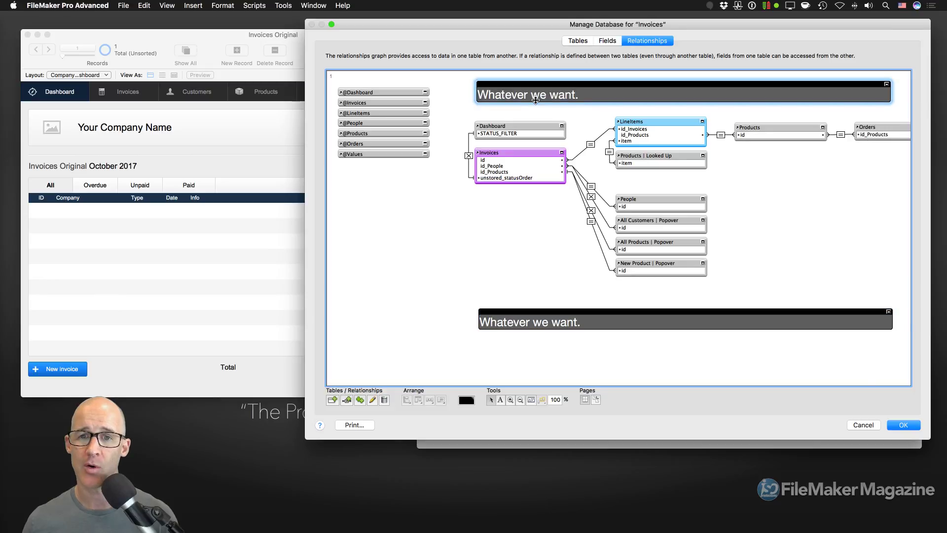
pyautogui.doubleClick(536, 100)
pyautogui.write('Invoices section')
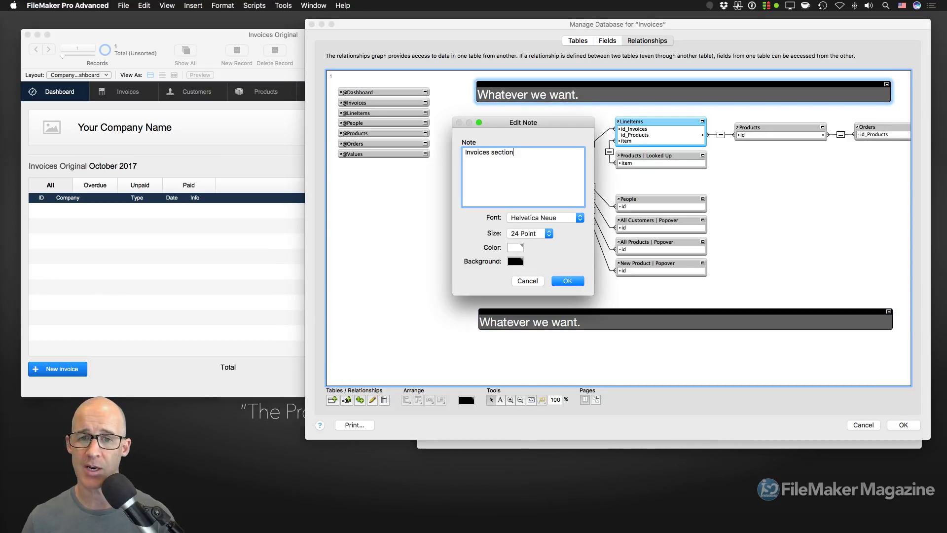
pyautogui.click(568, 281)
# Change the text of the banner note below the Invoices group to "Customers section"
pyautogui.click(551, 323)
pyautogui.doubleClick(551, 323)
pyautogui.write('Cust')
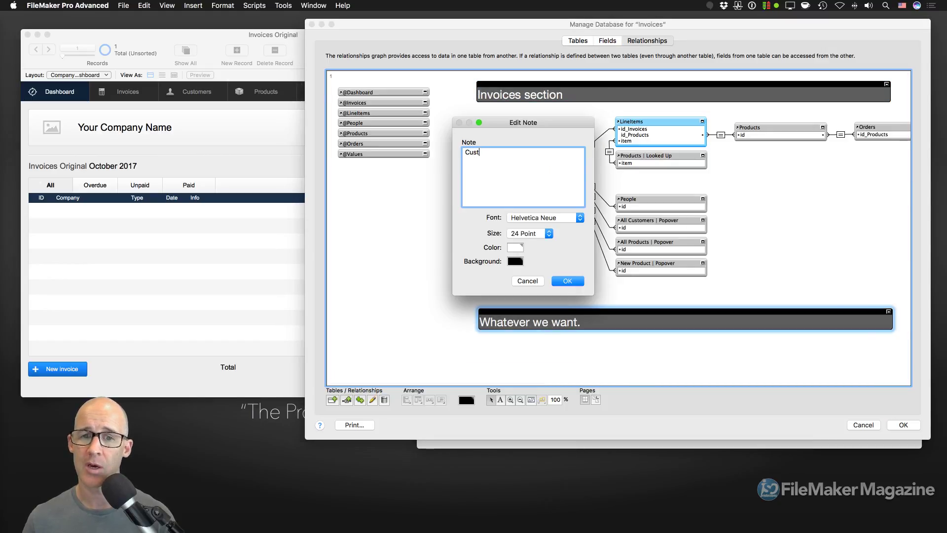
pyautogui.write('omers section')
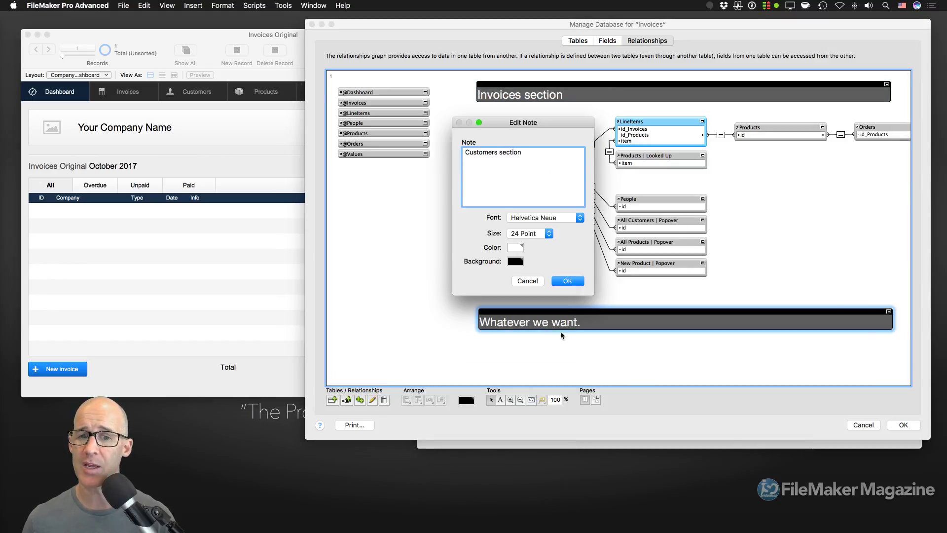
pyautogui.click(569, 281)
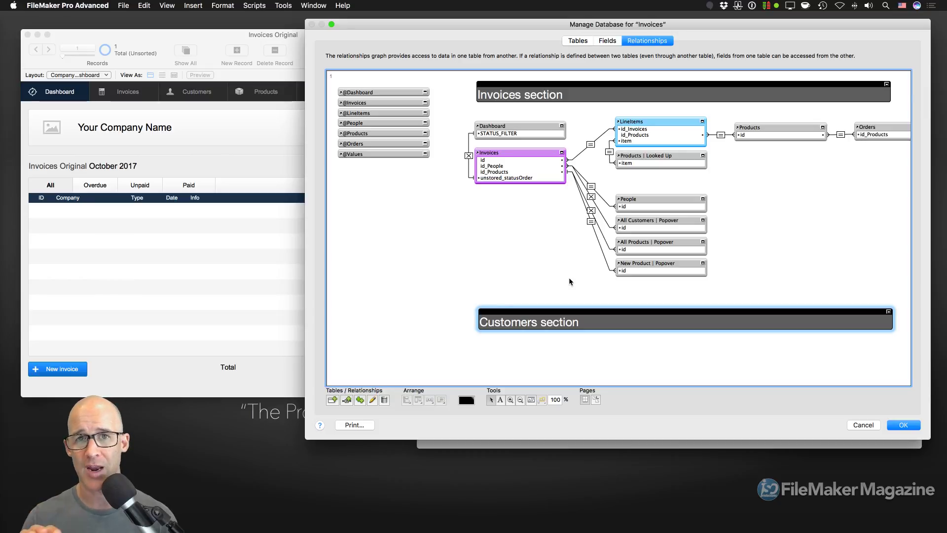
pyautogui.moveTo(564, 312); pyautogui.dragTo(427, 181)
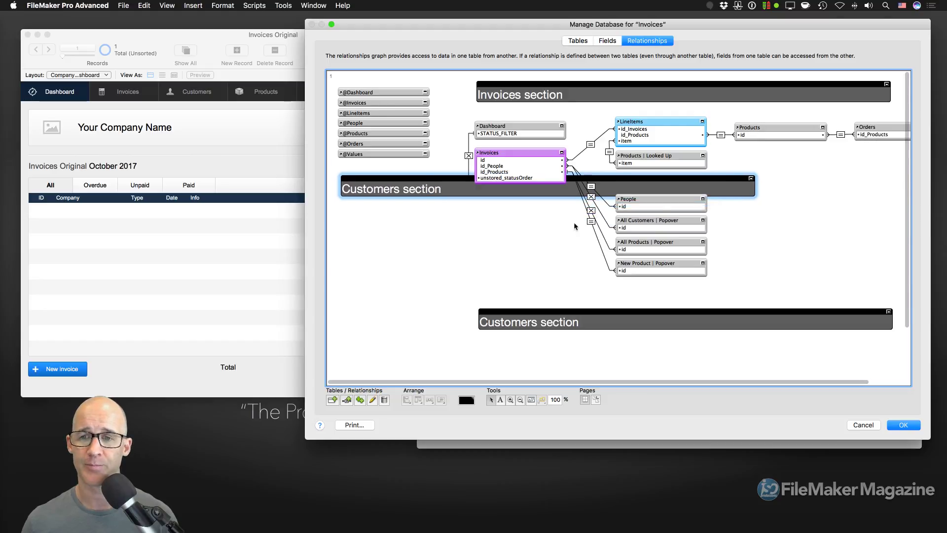
pyautogui.moveTo(754, 189); pyautogui.dragTo(450, 189)
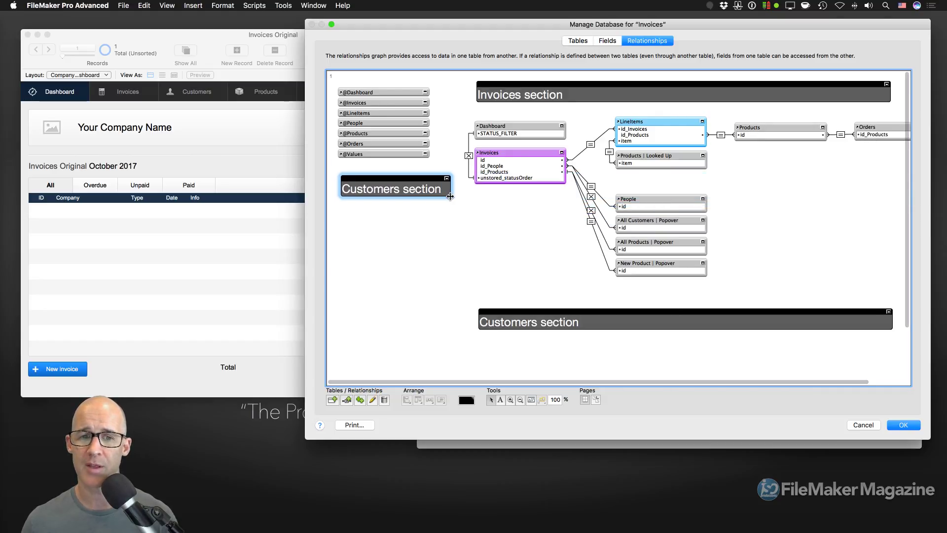
pyautogui.doubleClick(407, 181)
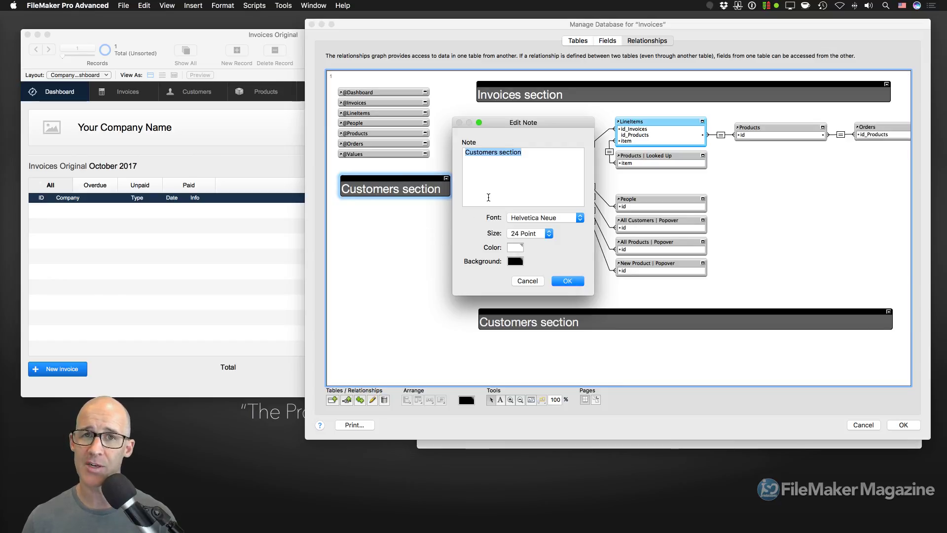
pyautogui.write('Layouts')
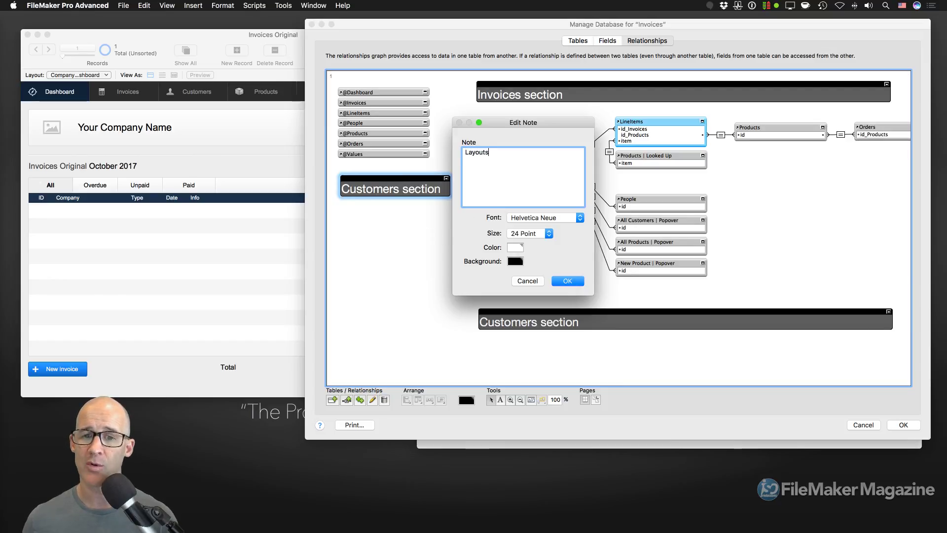
pyautogui.click(567, 281)
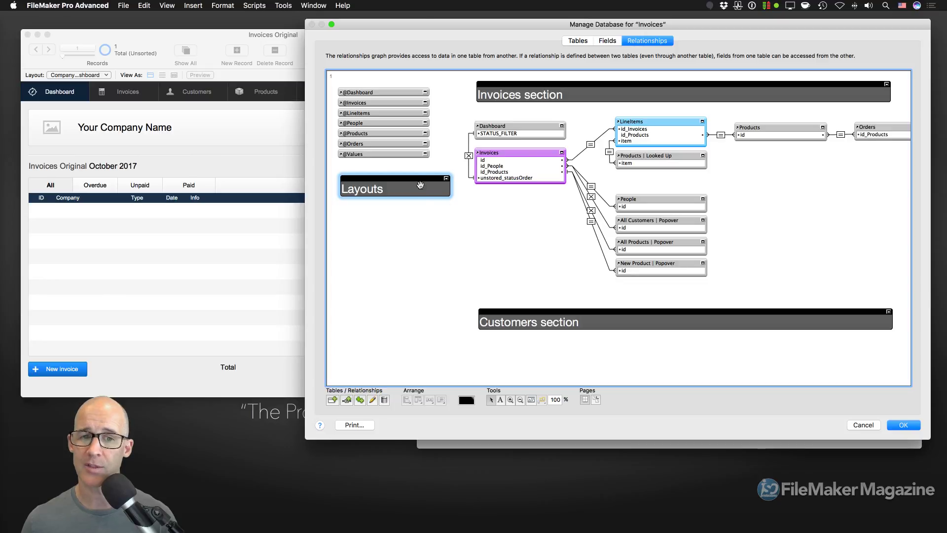
# Duplicate the Layouts note directly beneath itself and change the copy's text to "Portals"
pyautogui.moveTo(417, 181); pyautogui.dragTo(419, 206)
pyautogui.doubleClick(418, 206)
pyautogui.write('Portals')
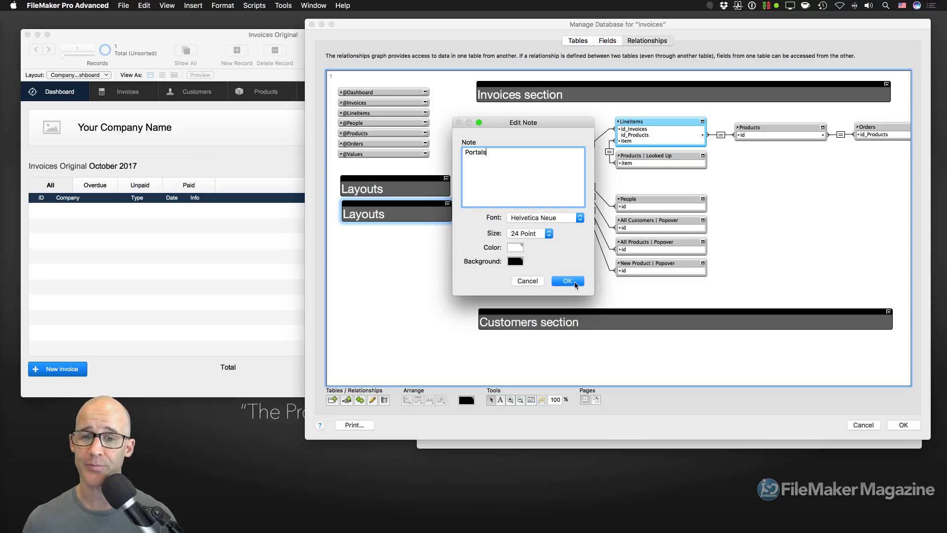
pyautogui.click(577, 284)
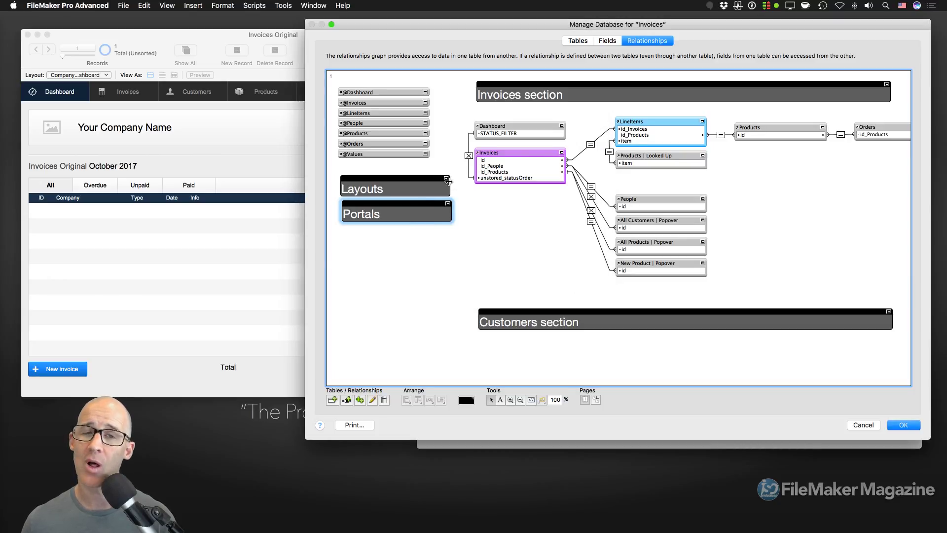
# Set the Layouts note's background to purple, matching the Invoices table occurrence
pyautogui.click(508, 154)
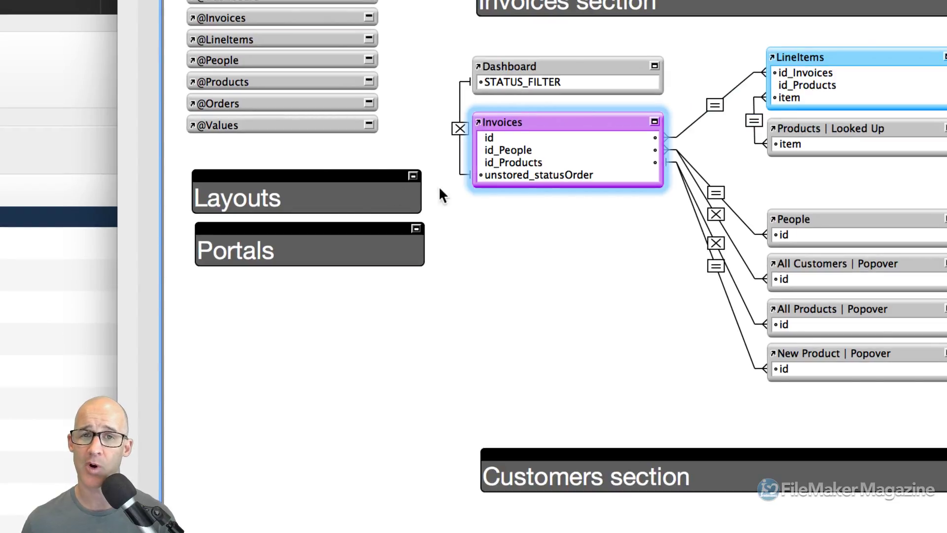
pyautogui.doubleClick(411, 186)
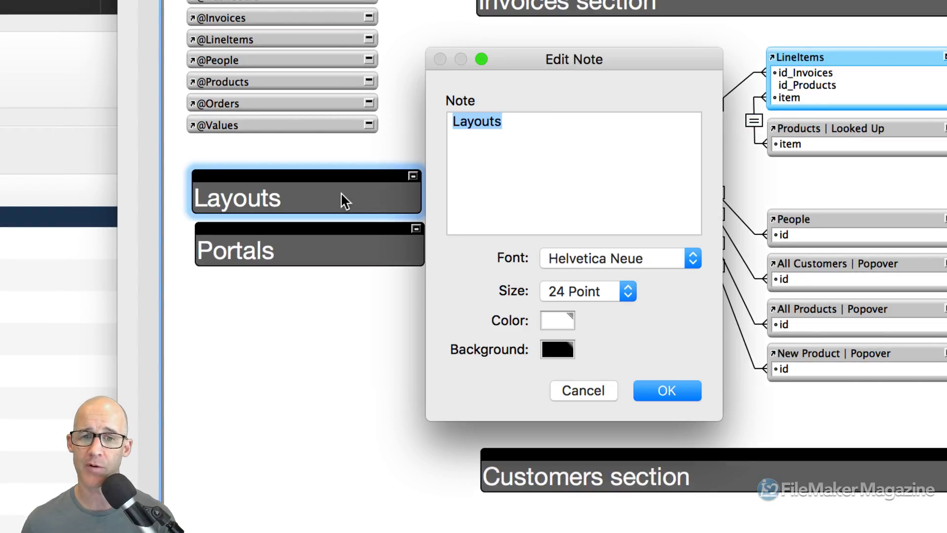
pyautogui.click(556, 349)
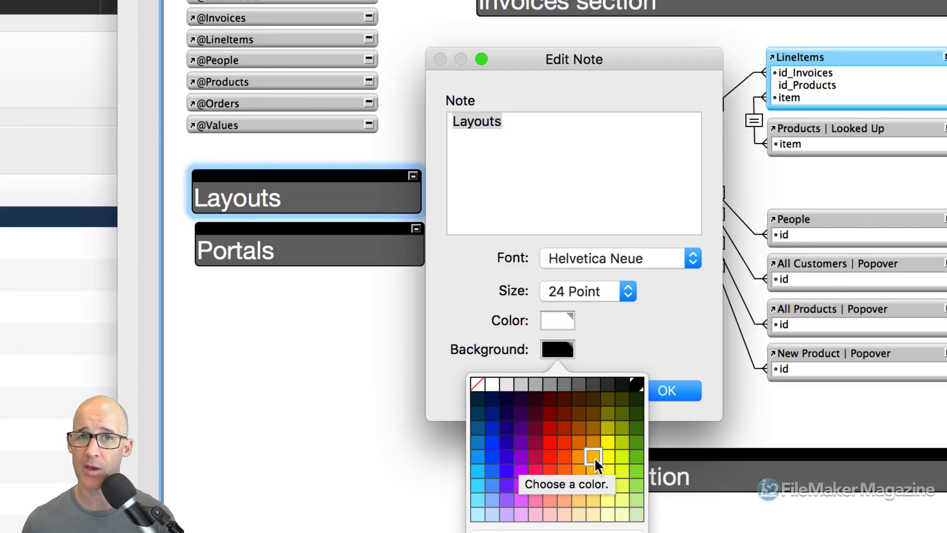
pyautogui.click(518, 454)
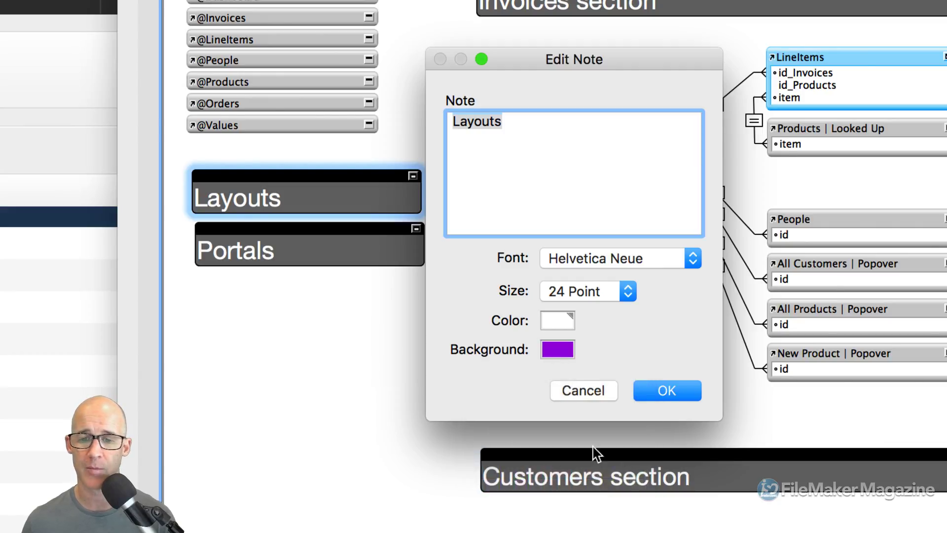
pyautogui.click(668, 390)
# Set the Portals note's background to blue and shift the note slightly left beneath the Layouts note
pyautogui.doubleClick(383, 235)
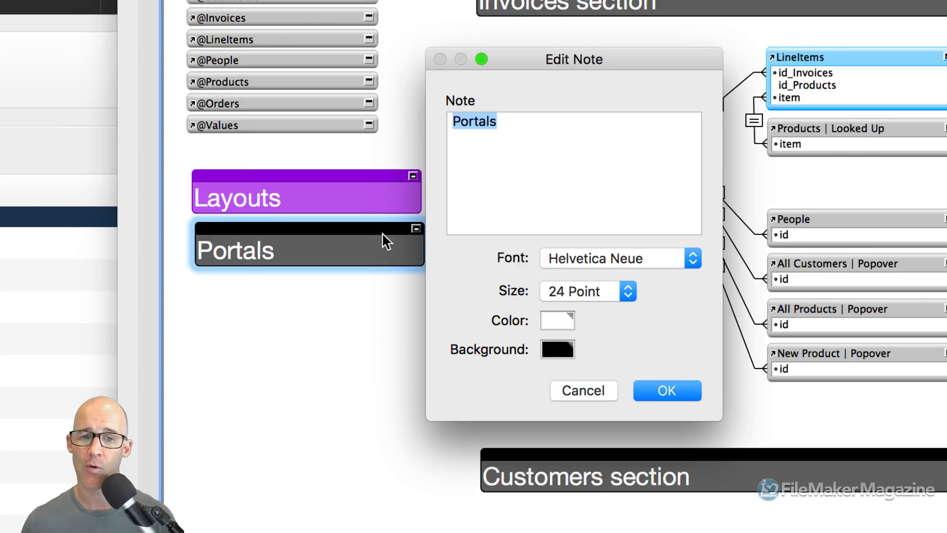
pyautogui.click(556, 349)
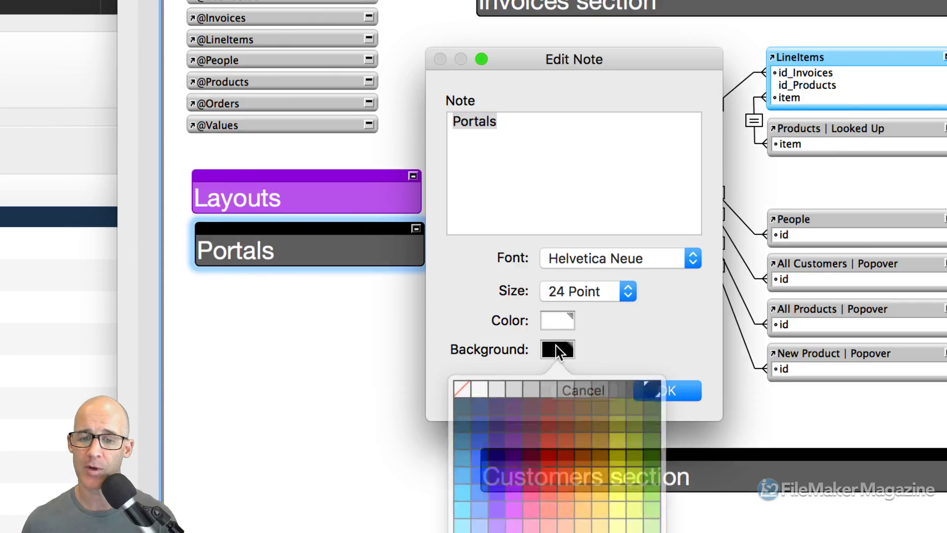
pyautogui.click(477, 455)
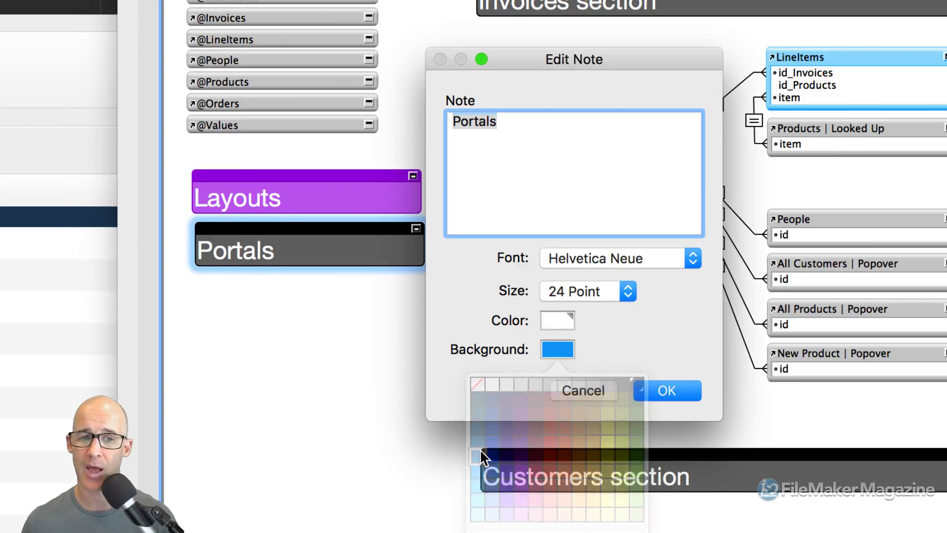
pyautogui.click(668, 389)
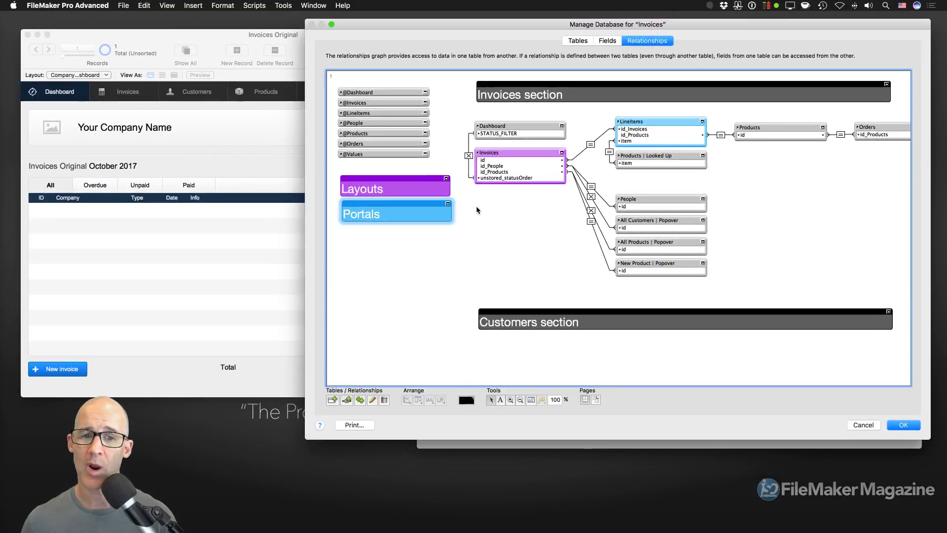
pyautogui.click(477, 232)
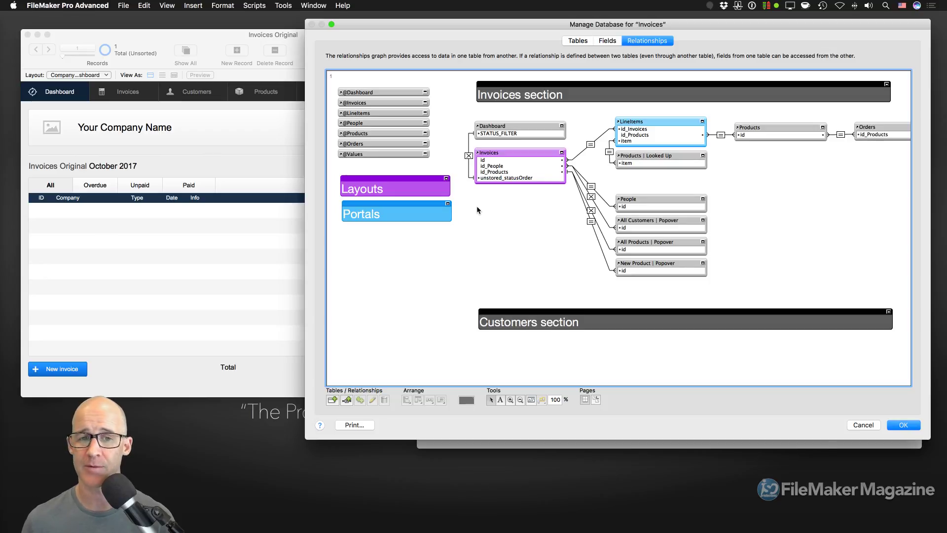
pyautogui.moveTo(417, 206)
pyautogui.mouseDown()
pyautogui.moveTo(408, 204)
pyautogui.moveTo(416, 207)
pyautogui.mouseUp()
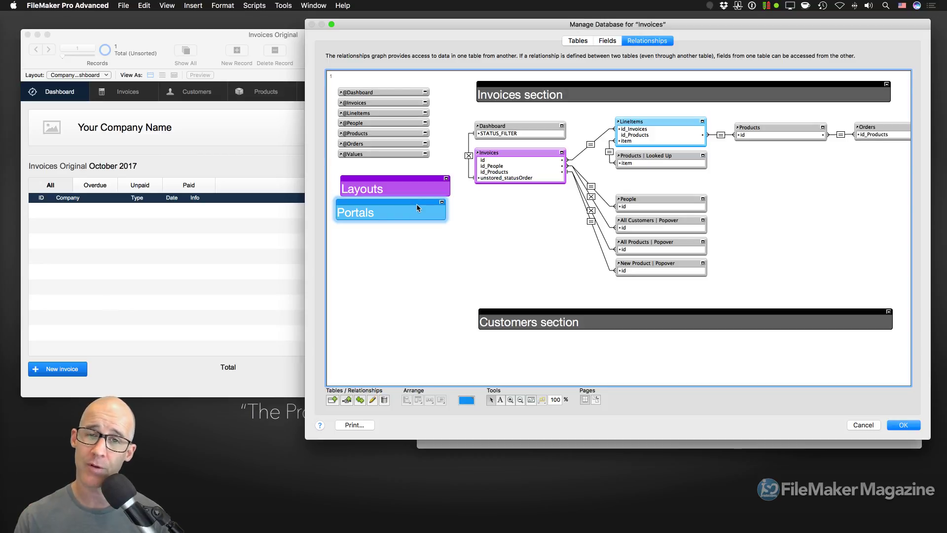
# Duplicate the Portals note to the right of the People table occurrence and give the copy a yellow background with dark gray text
pyautogui.moveTo(416, 203); pyautogui.dragTo(777, 189)
pyautogui.doubleClick(777, 190)
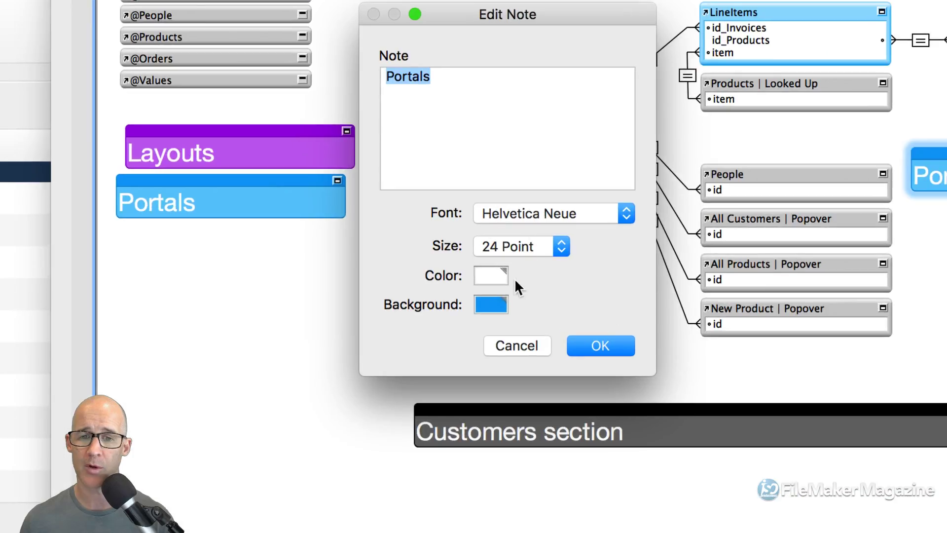
pyautogui.click(490, 307)
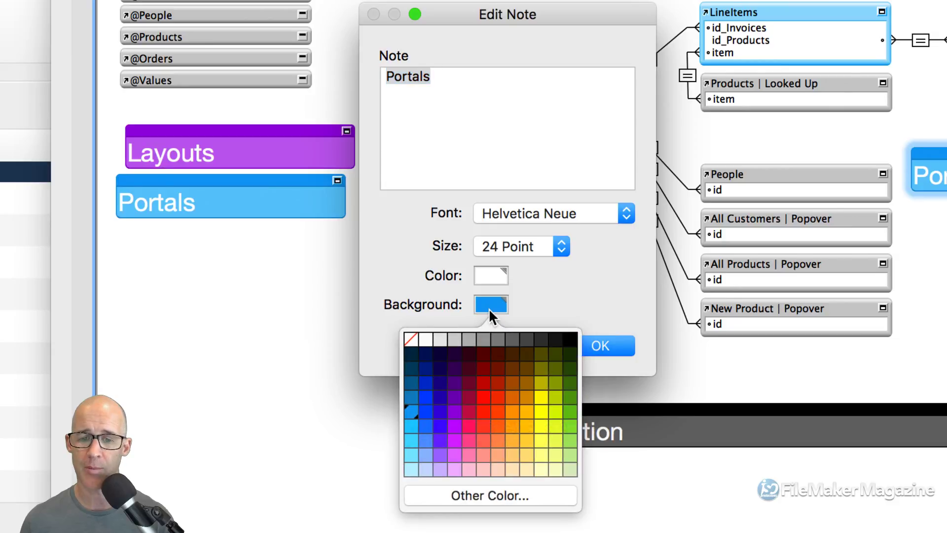
pyautogui.click(543, 412)
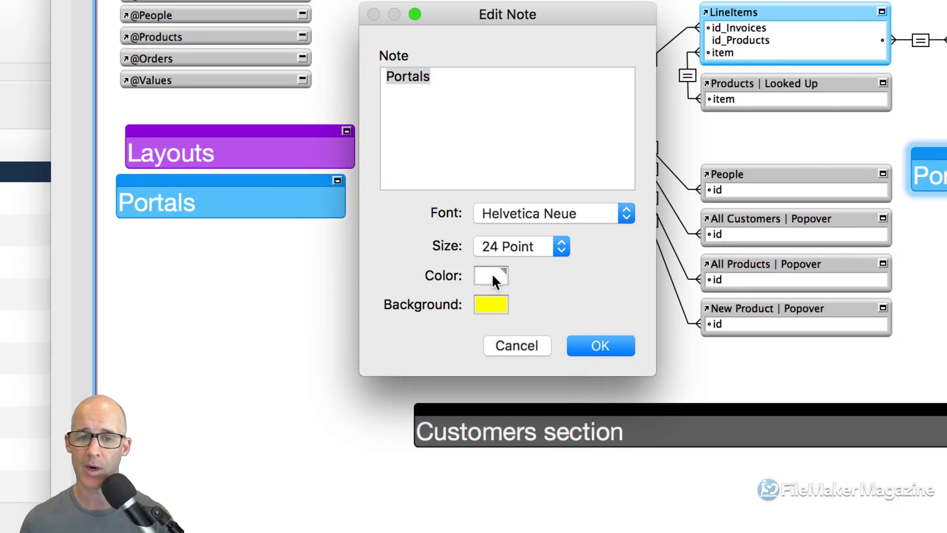
pyautogui.click(493, 276)
pyautogui.click(527, 307)
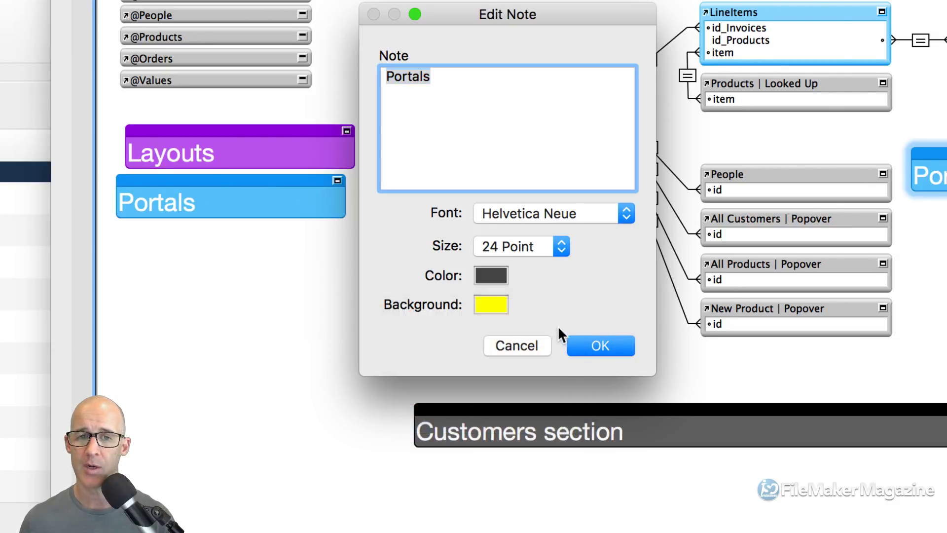
# Set the yellow note's font size to 14 Point and its text to "This is an informational note."
pyautogui.click(519, 245)
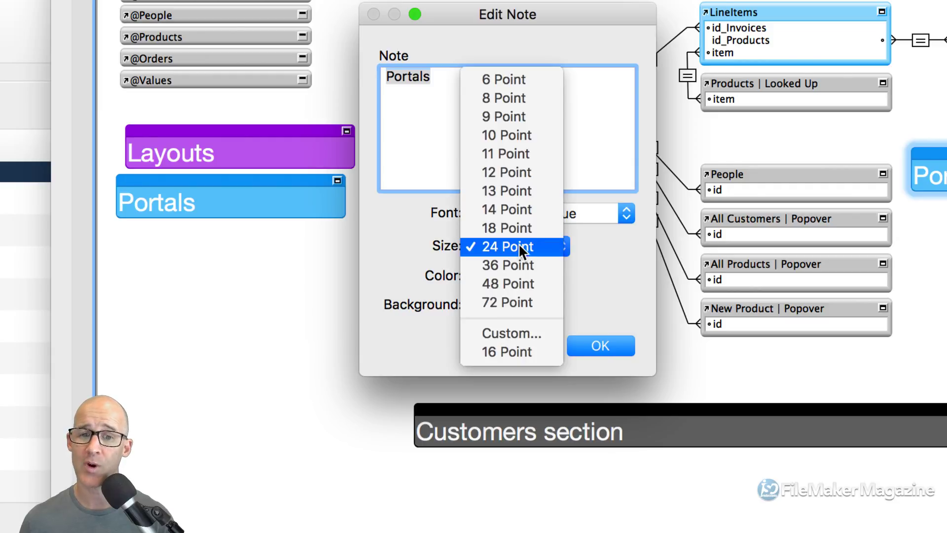
pyautogui.click(519, 204)
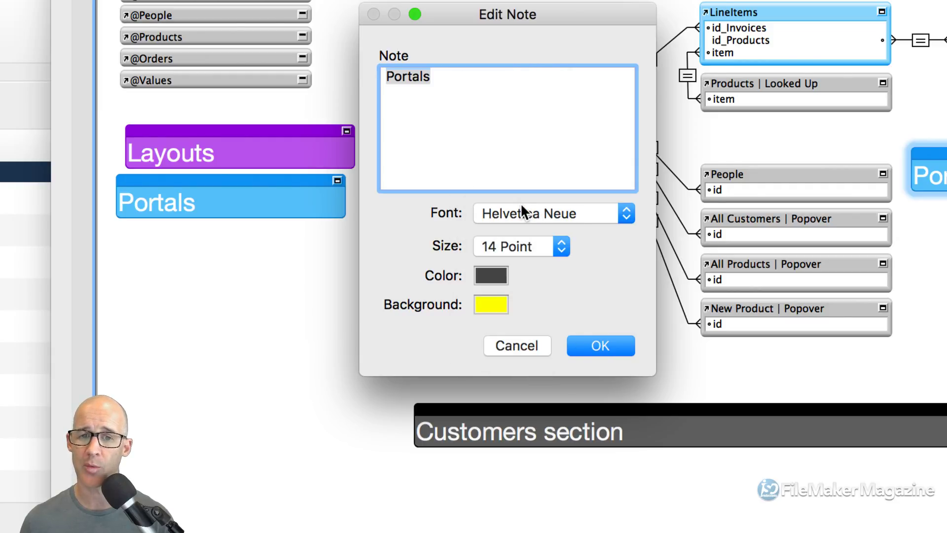
pyautogui.click(458, 76)
pyautogui.press('super+a')
pyautogui.write('This ')
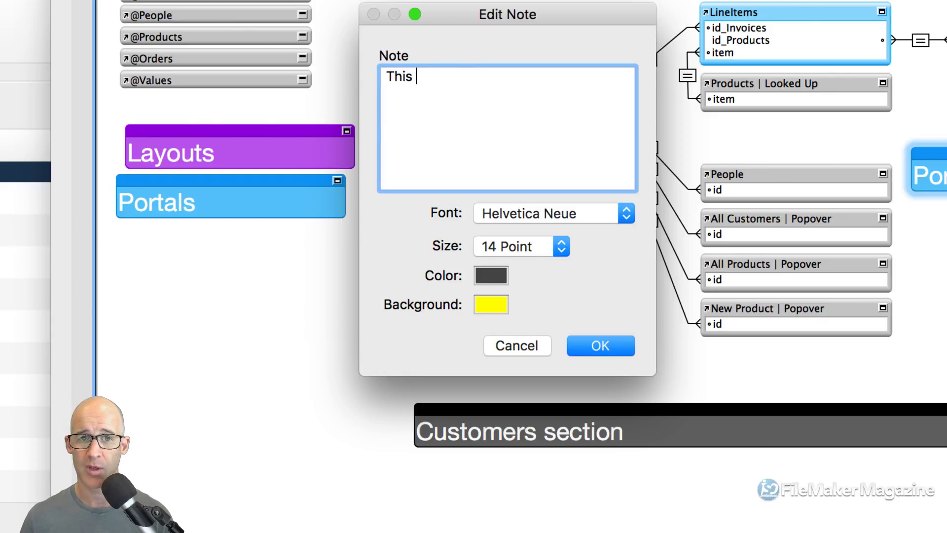
pyautogui.write('is an information')
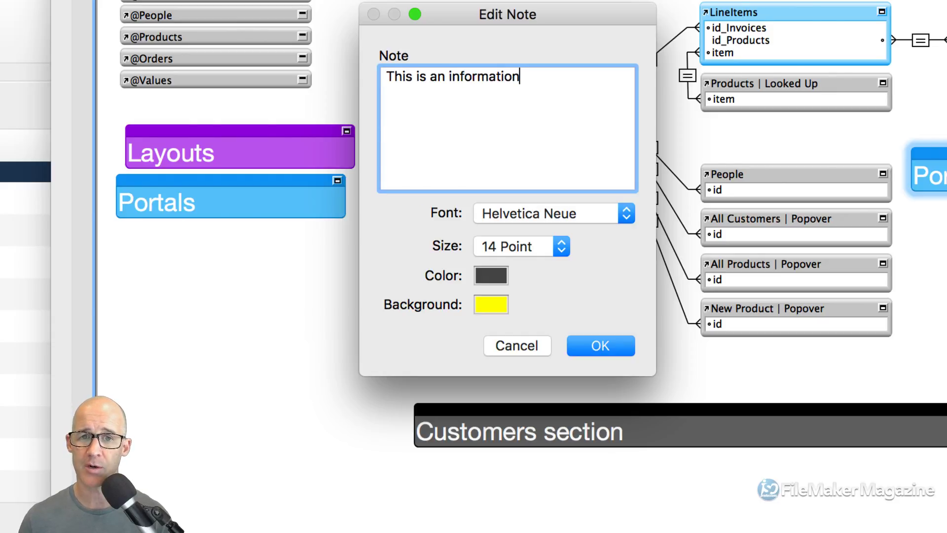
pyautogui.write('al note.')
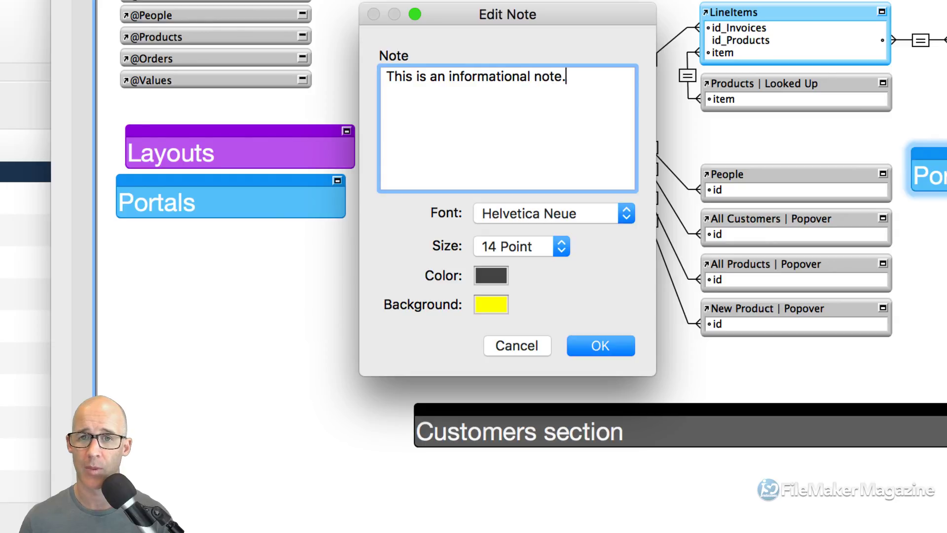
pyautogui.click(610, 347)
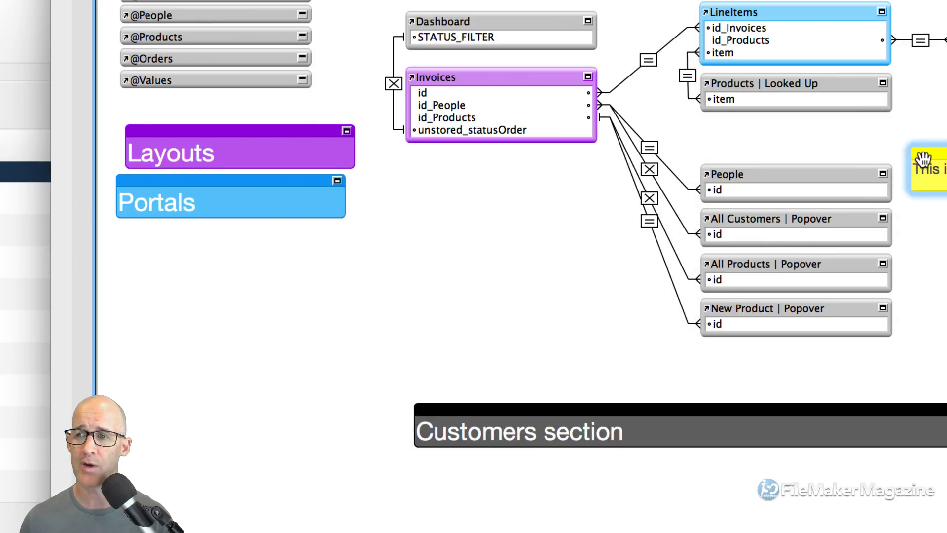
# Move the yellow note between Products | Looked Up and People, and left-align it with People and the three Popover table occurrences below
pyautogui.moveTo(924, 153); pyautogui.dragTo(723, 120)
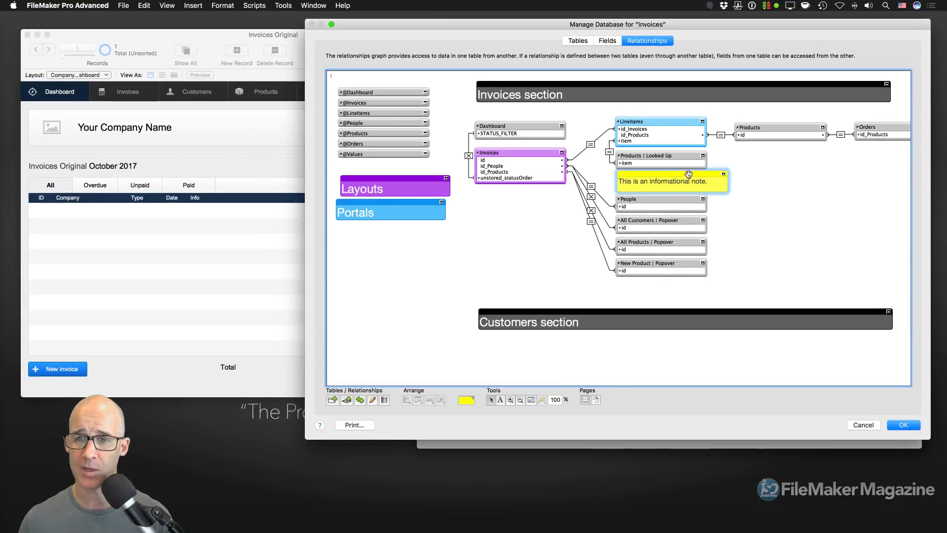
pyautogui.moveTo(672, 291); pyautogui.dragTo(653, 192)
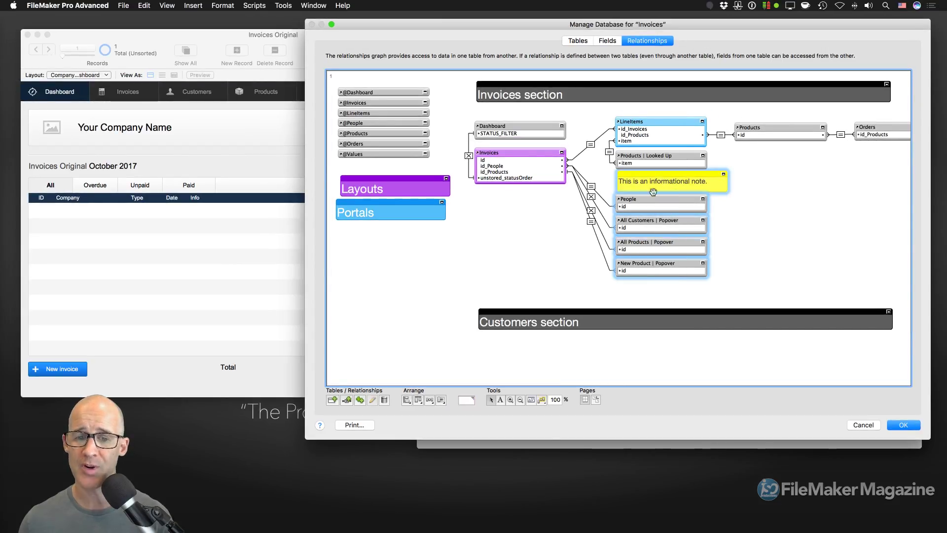
pyautogui.click(406, 400)
pyautogui.click(420, 412)
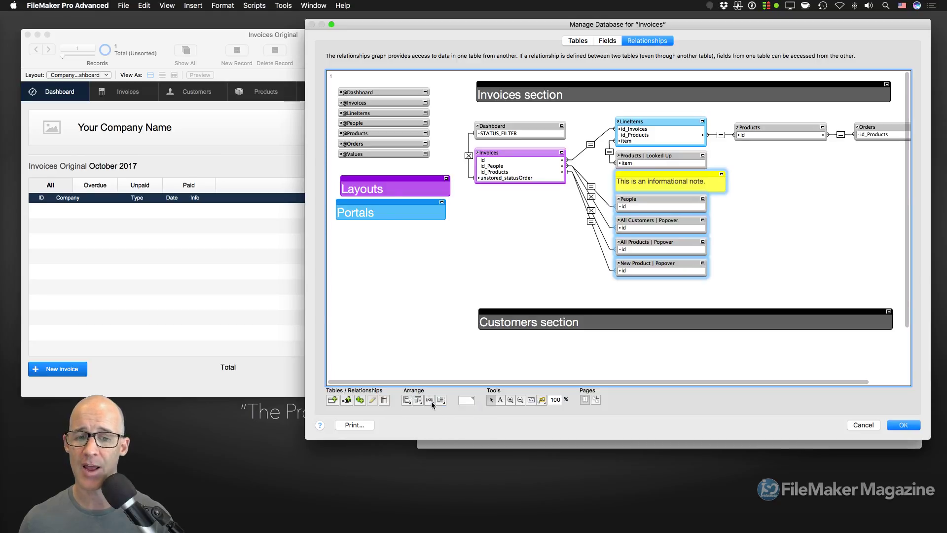
# Resize the yellow note and the selected table occurrences to the smallest width
pyautogui.click(429, 400)
pyautogui.click(436, 393)
pyautogui.click(441, 399)
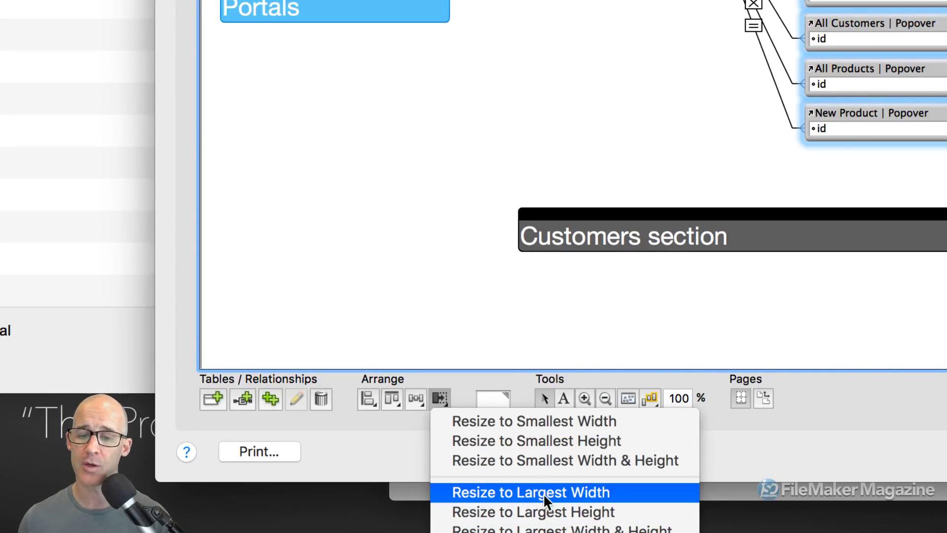
pyautogui.click(538, 418)
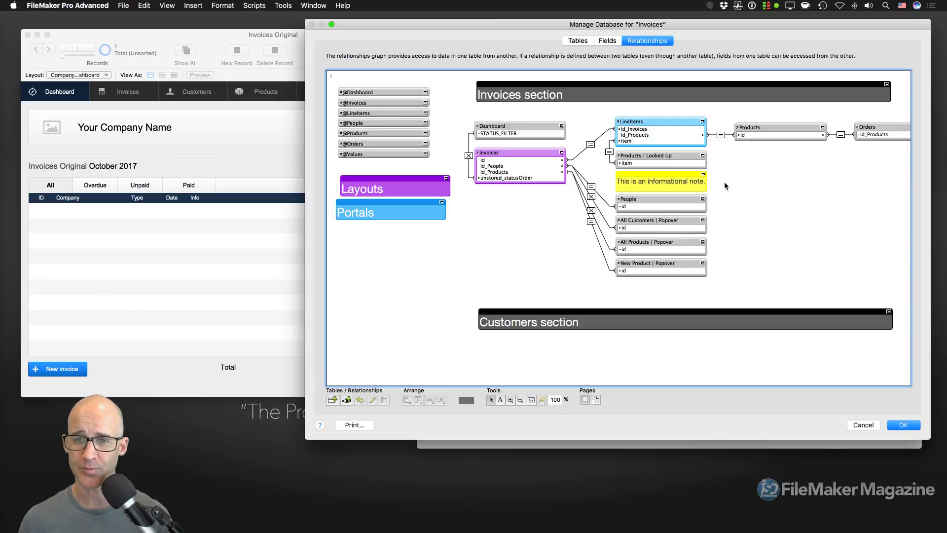
# Enlarge the yellow note into a backdrop that surrounds People and the three Popover table occurrences, with a margin on both sides
pyautogui.click(686, 186)
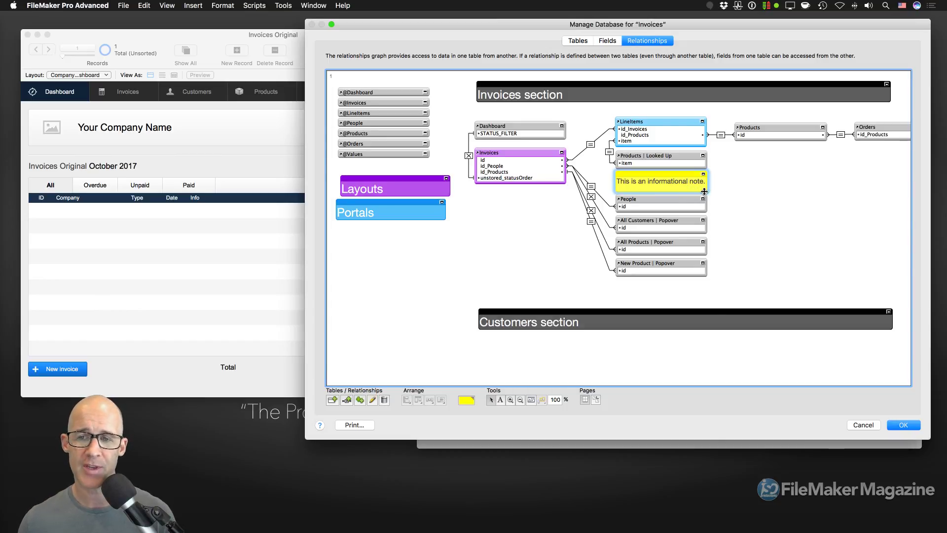
pyautogui.moveTo(680, 192); pyautogui.dragTo(687, 284)
pyautogui.click(748, 251)
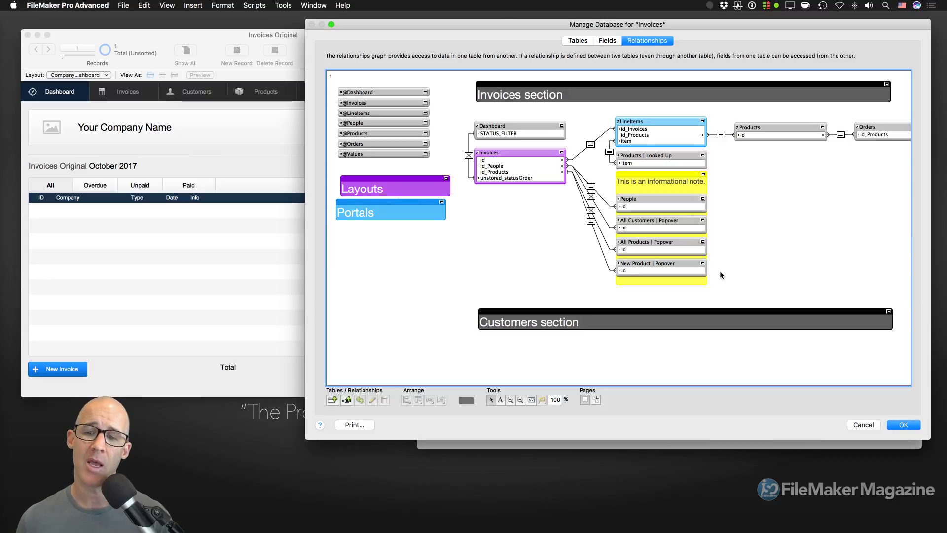
pyautogui.moveTo(706, 280); pyautogui.dragTo(732, 280)
pyautogui.moveTo(662, 176)
pyautogui.mouseDown()
pyautogui.moveTo(644, 179)
pyautogui.moveTo(680, 177)
pyautogui.mouseUp()
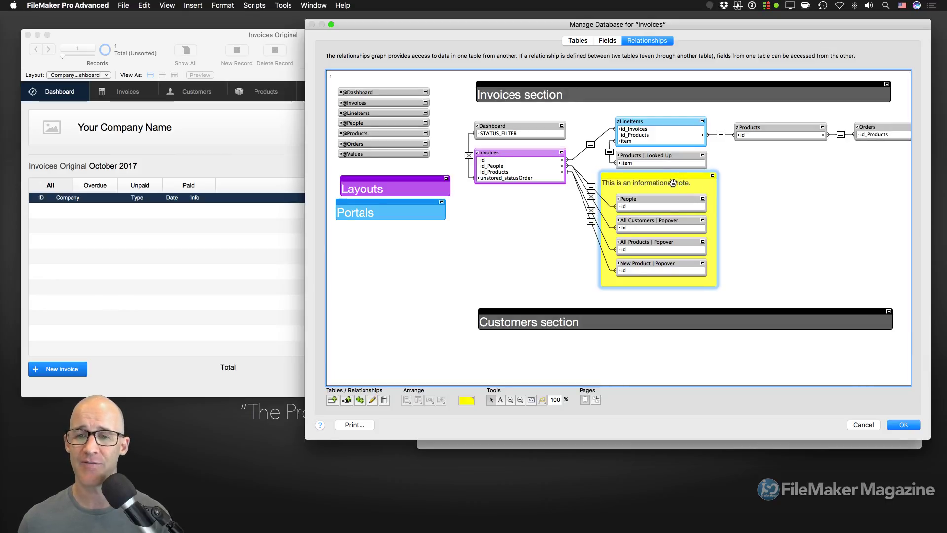
# Change the yellow note's text to "These provide such and such functionality."
pyautogui.doubleClick(672, 184)
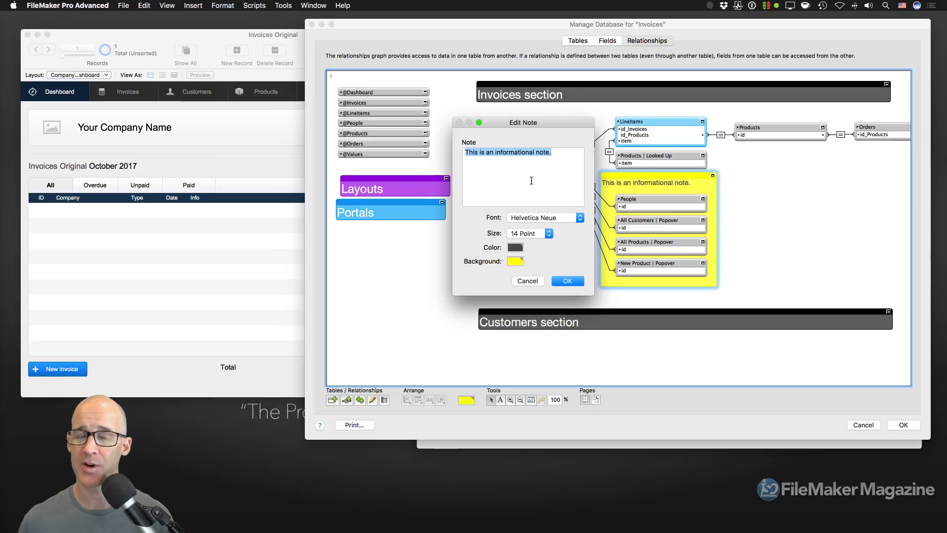
pyautogui.write('The')
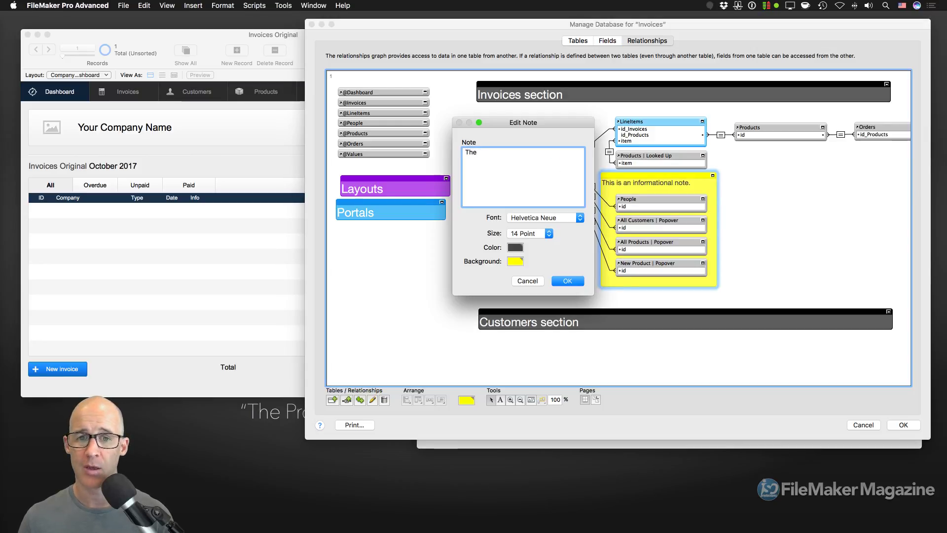
pyautogui.write('se pro')
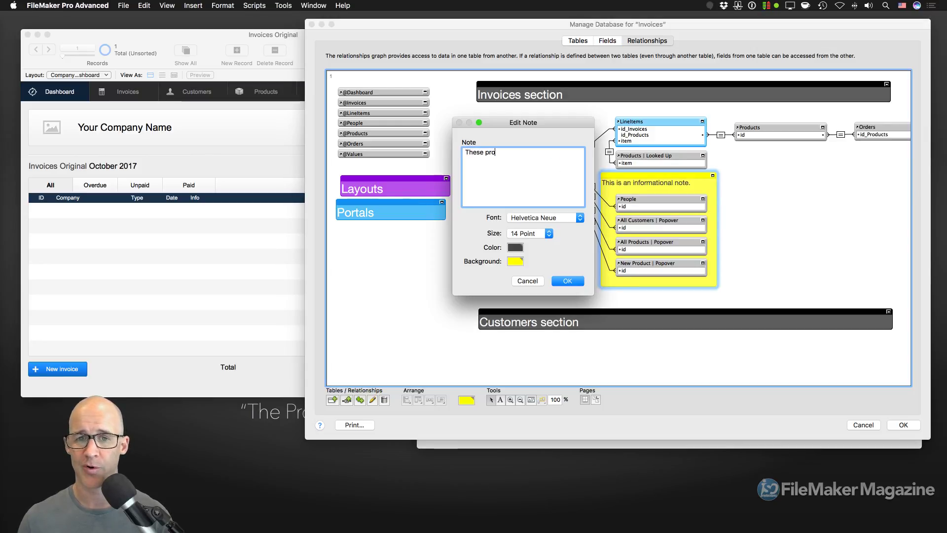
pyautogui.write('vide')
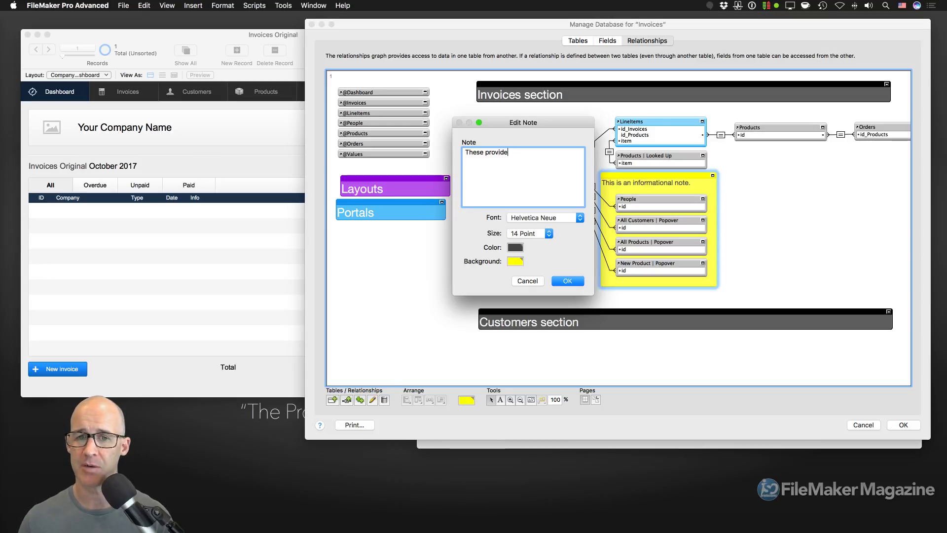
pyautogui.write('u such and such')
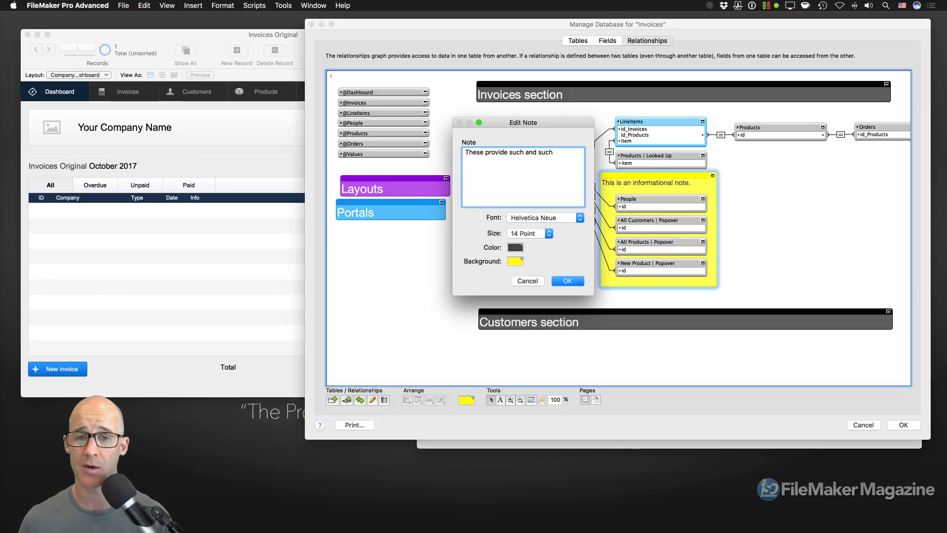
pyautogui.write(' functionality.')
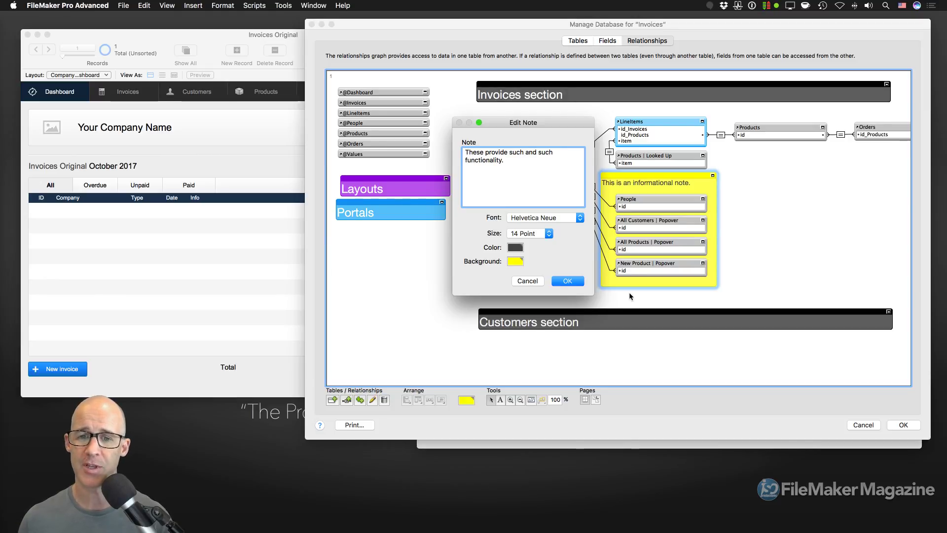
pyautogui.click(568, 280)
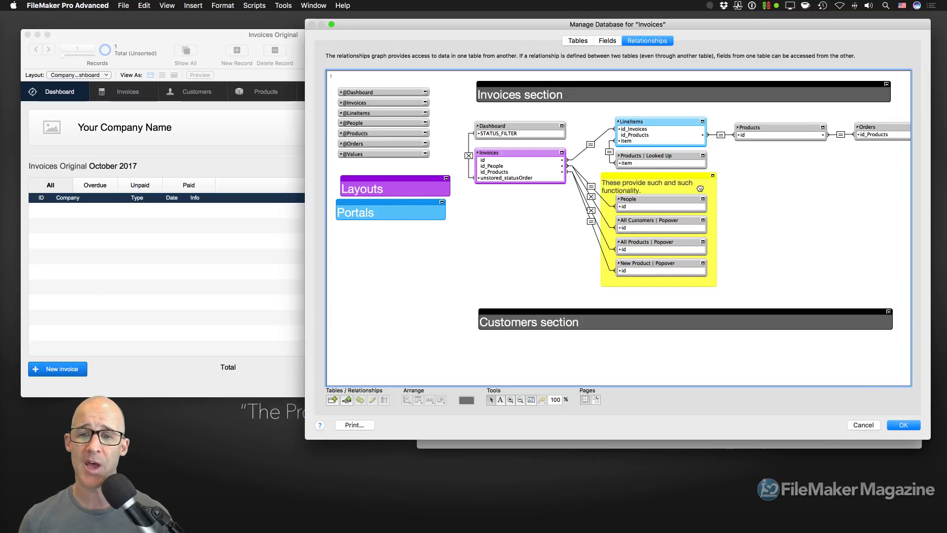
# Widen and lengthen the yellow note slightly around the grouped table occurrences, and save the database changes
pyautogui.click(716, 285)
pyautogui.moveTo(716, 285); pyautogui.dragTo(723, 289)
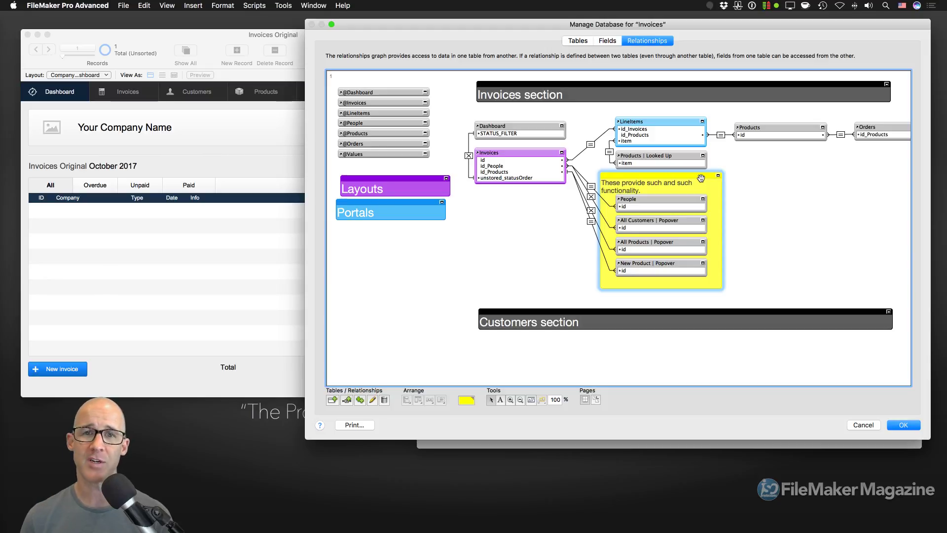
pyautogui.click(903, 427)
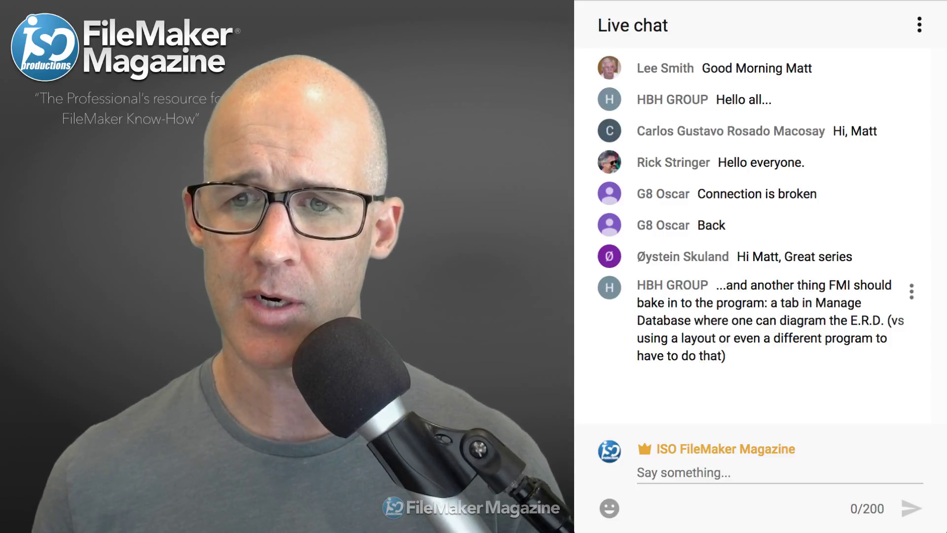
# Highlight the live chat message suggesting a Manage Database tab for diagramming the E.R.D
pyautogui.moveTo(718, 285); pyautogui.dragTo(725, 355)
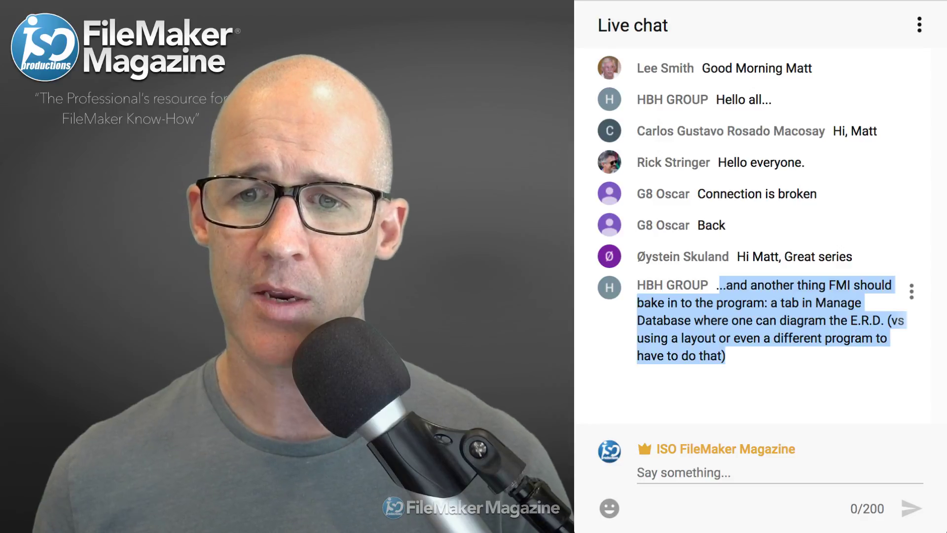